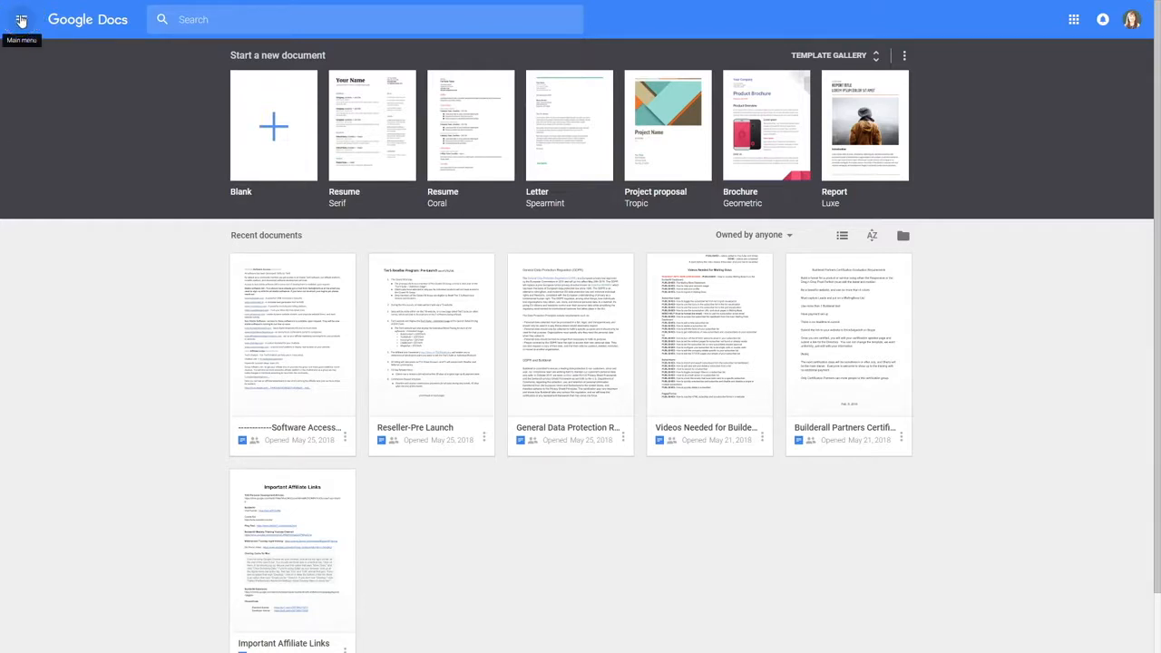
# Switch from Google Docs to Google Sheets and create a new blank spreadsheet.
pyautogui.click(21, 19)
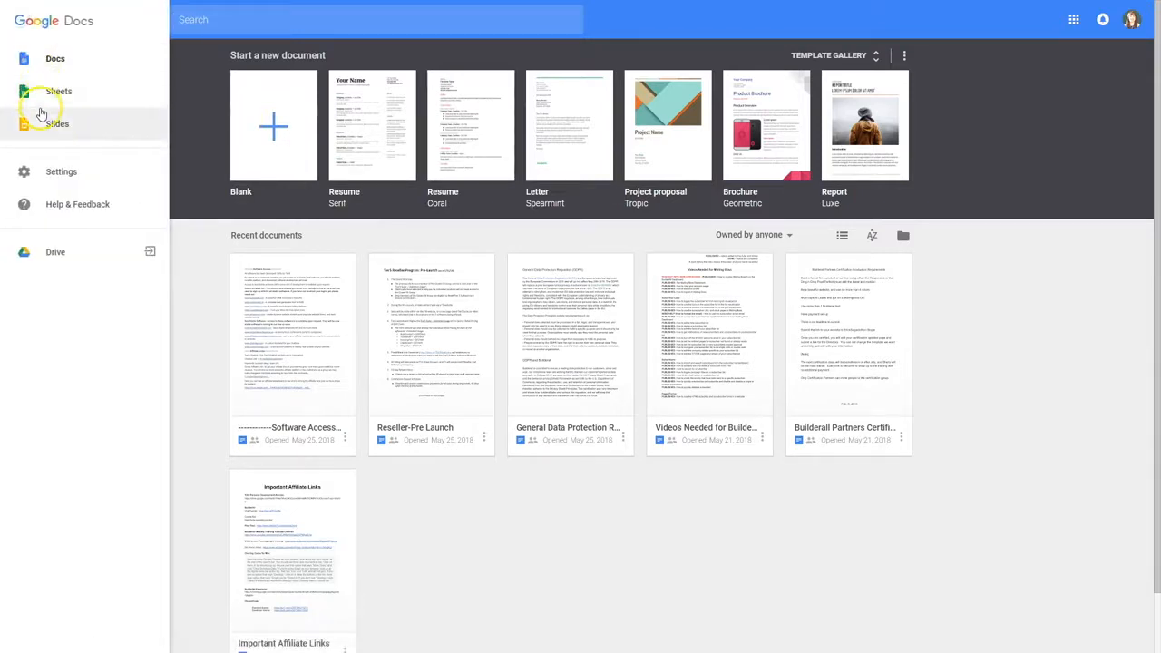
pyautogui.click(55, 90)
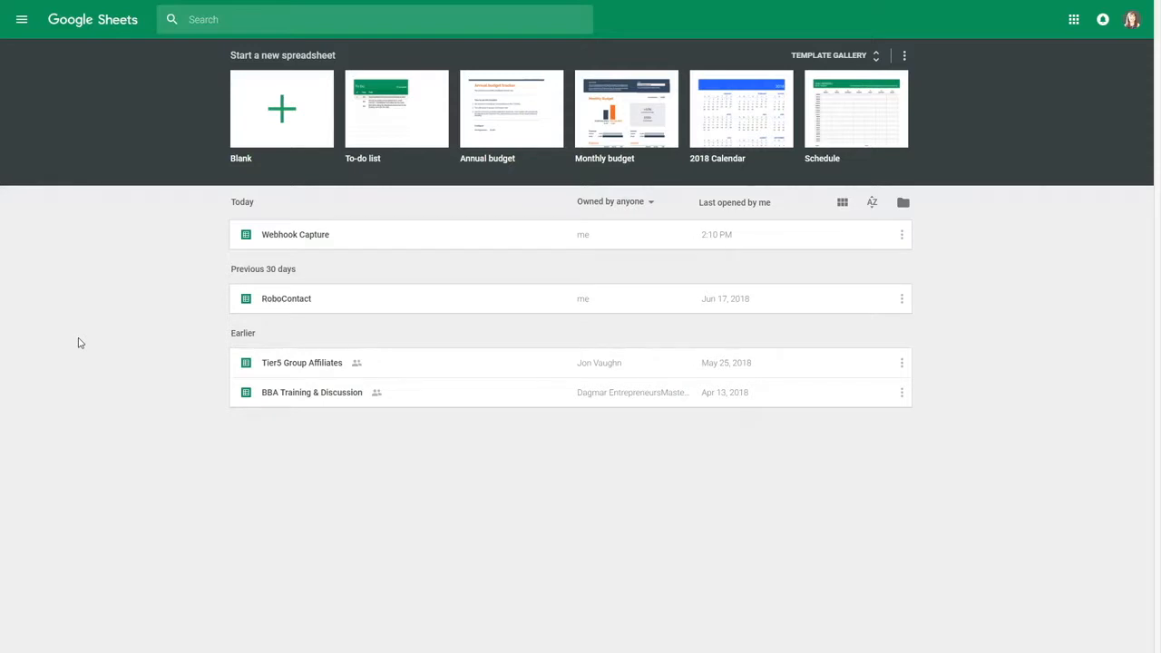
pyautogui.click(284, 105)
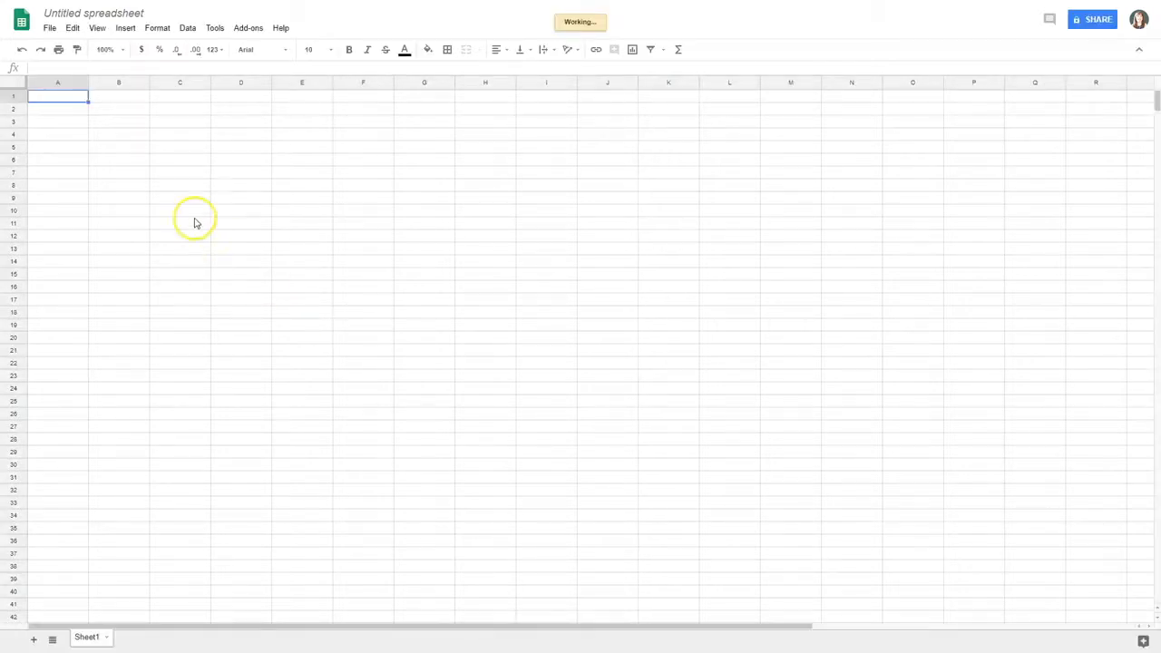
# Name the untitled spreadsheet "Webhook Training".
pyautogui.click(143, 13)
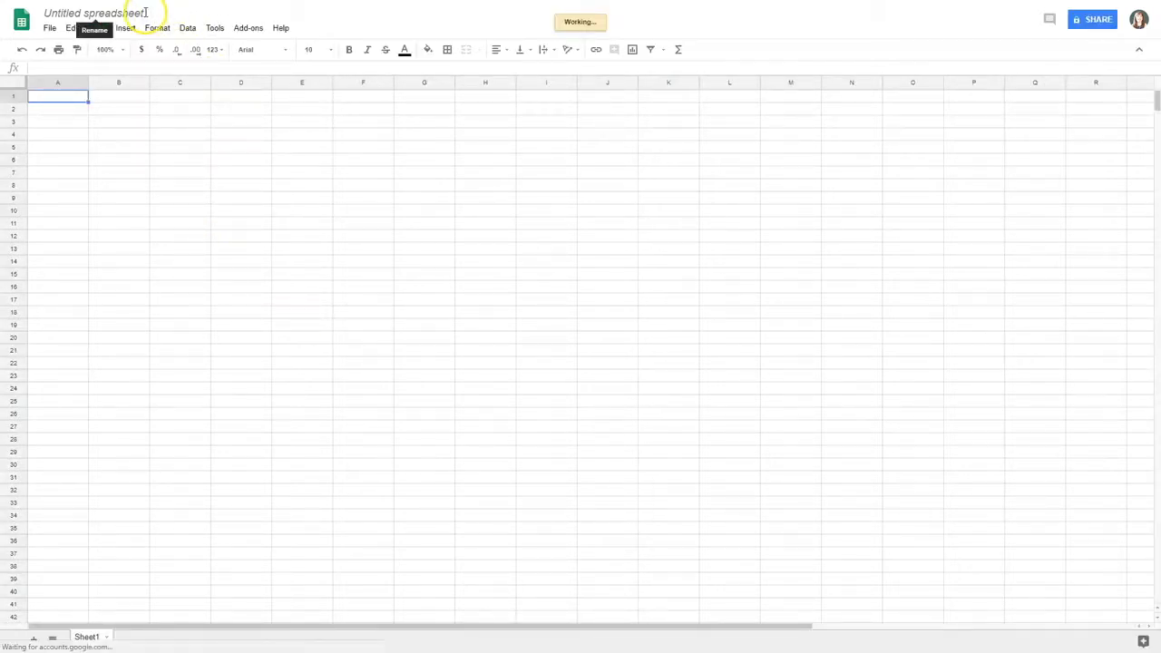
pyautogui.write('Webhook Training')
pyautogui.click(69, 101)
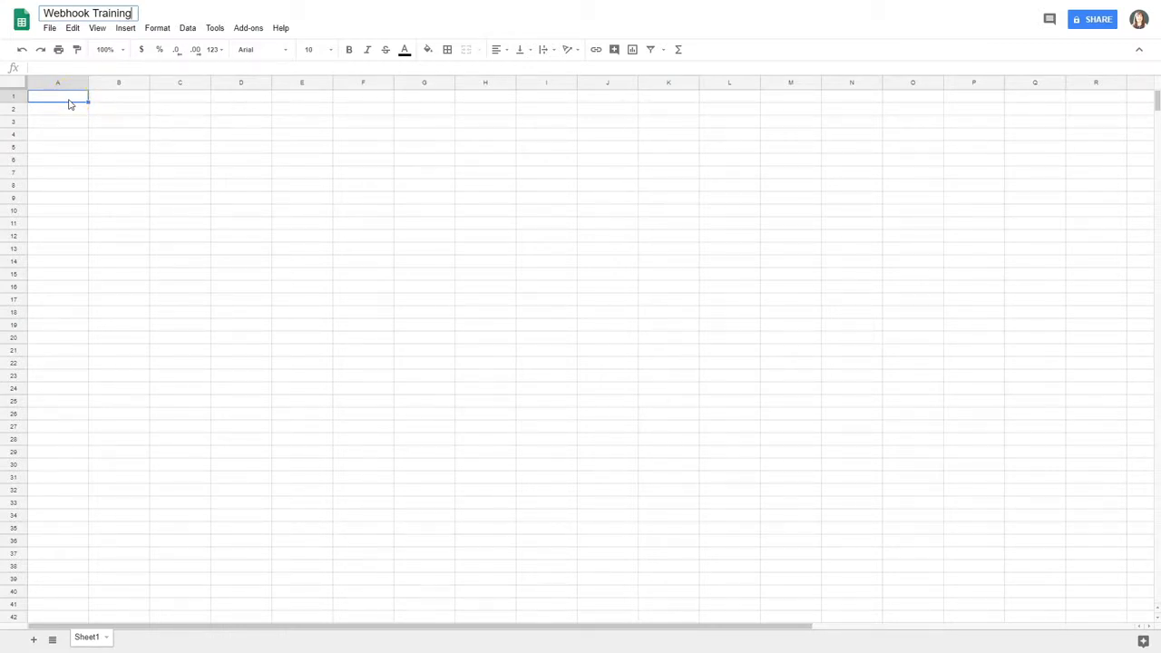
pyautogui.click(69, 108)
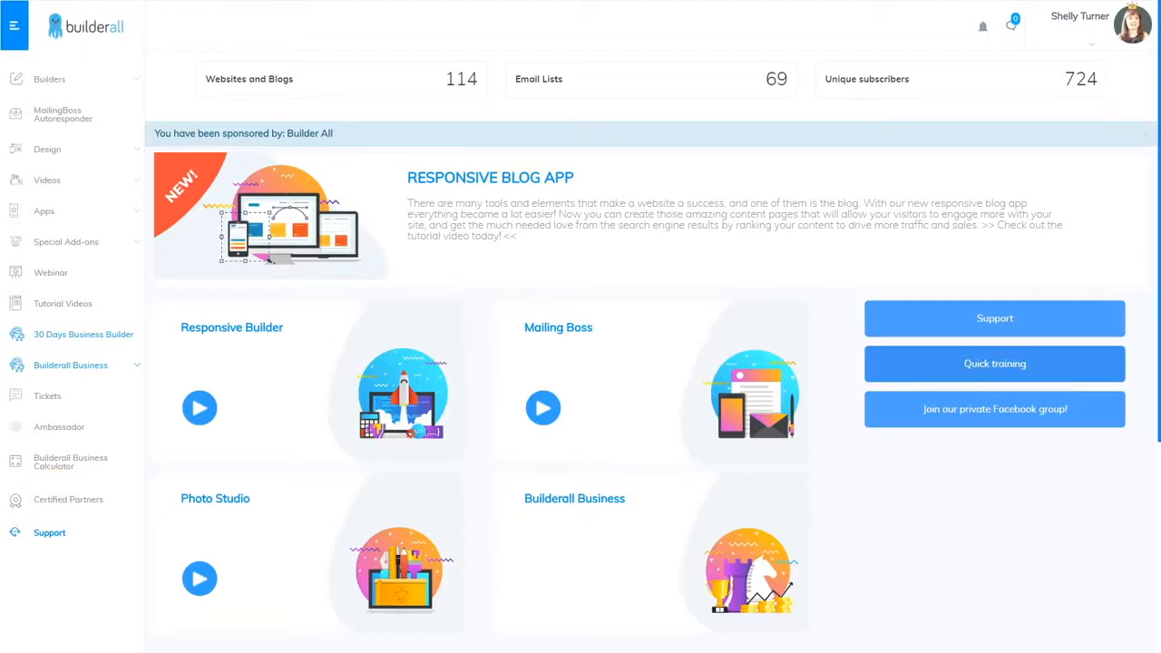
# In Builderall, start a new Drag and Drop Pixel Perfect website from the Blank Page #008 template.
pyautogui.click(52, 82)
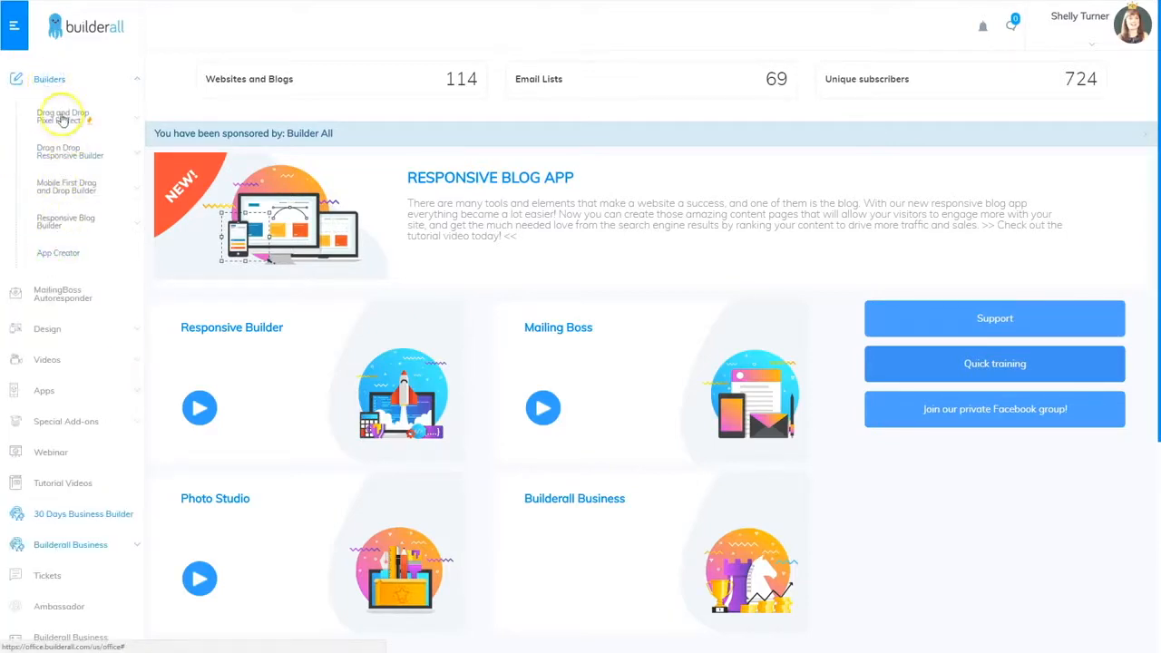
pyautogui.click(64, 117)
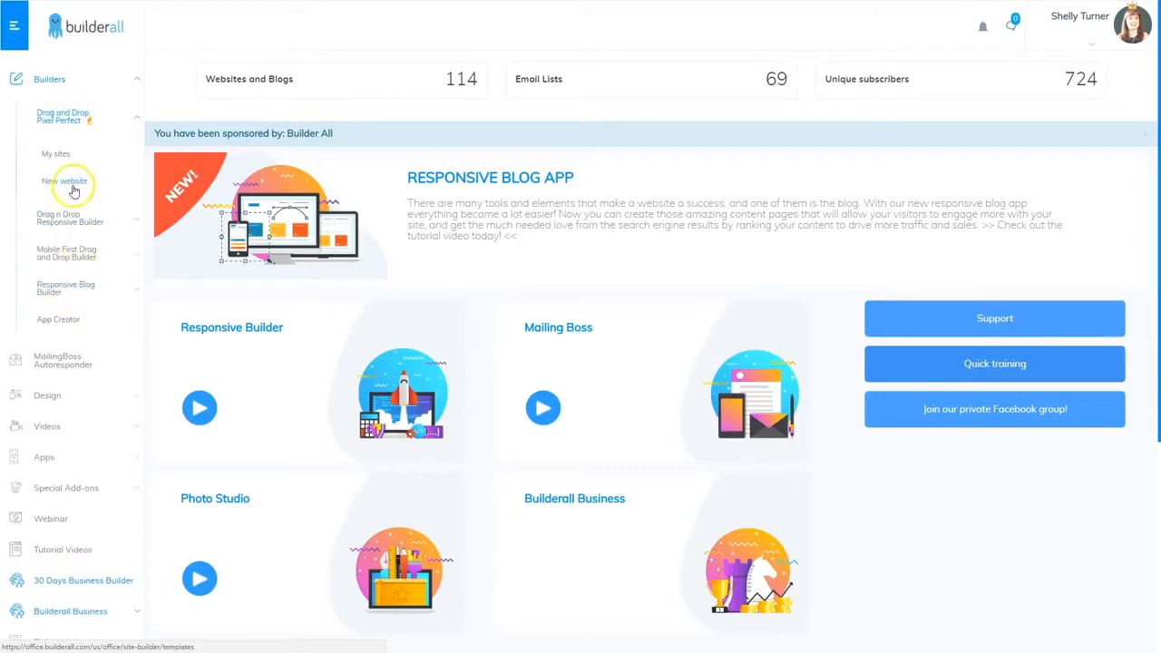
pyautogui.click(68, 184)
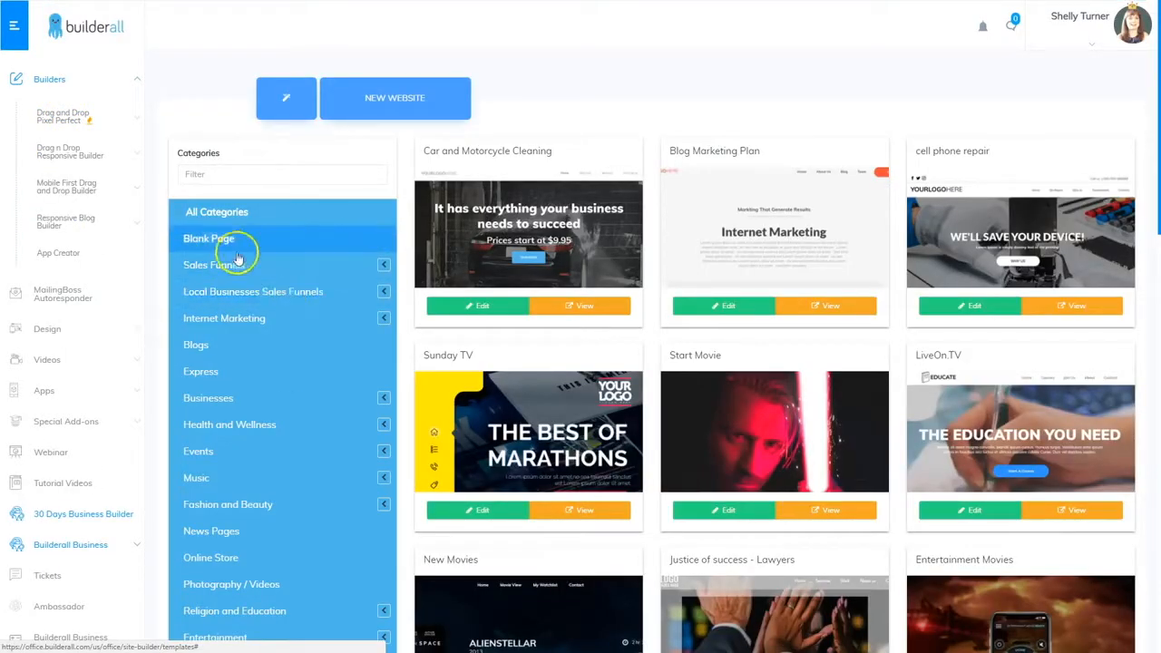
pyautogui.click(208, 238)
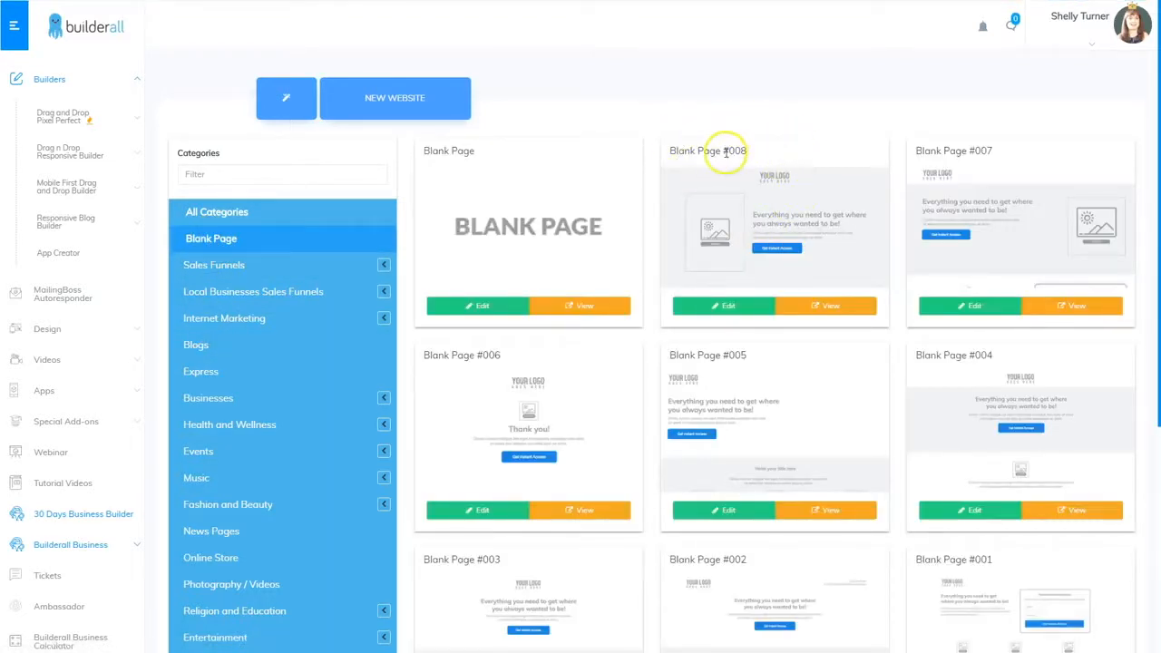
pyautogui.click(733, 310)
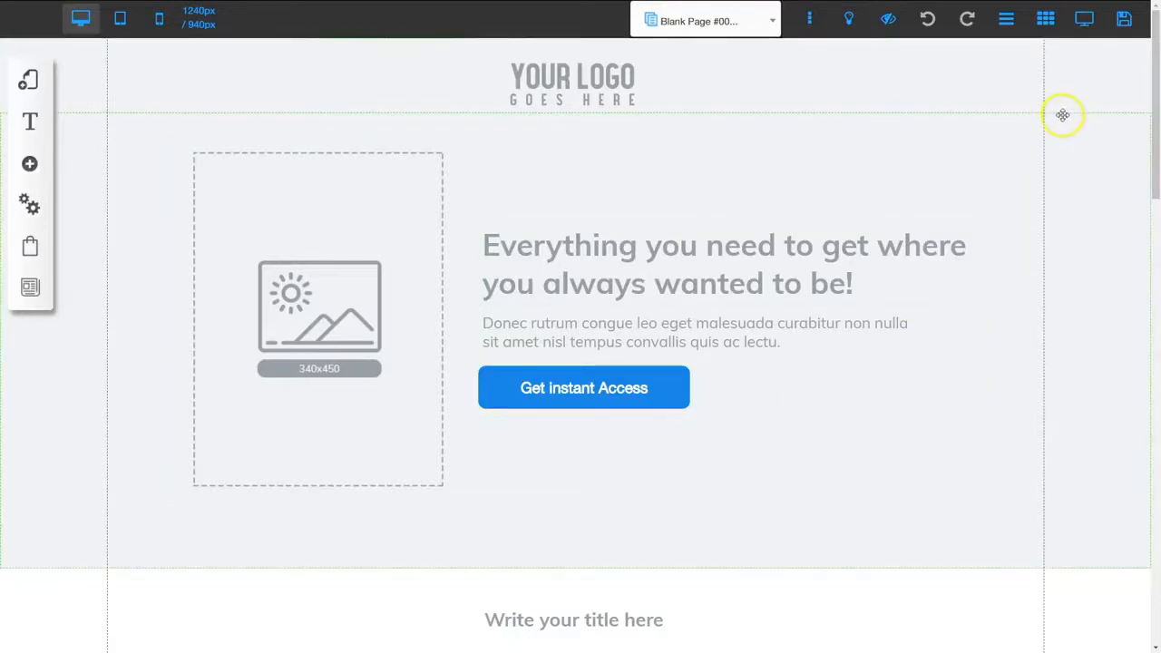
# Save the new site, registering it under the URL name "webhooktutorial".
pyautogui.click(1125, 19)
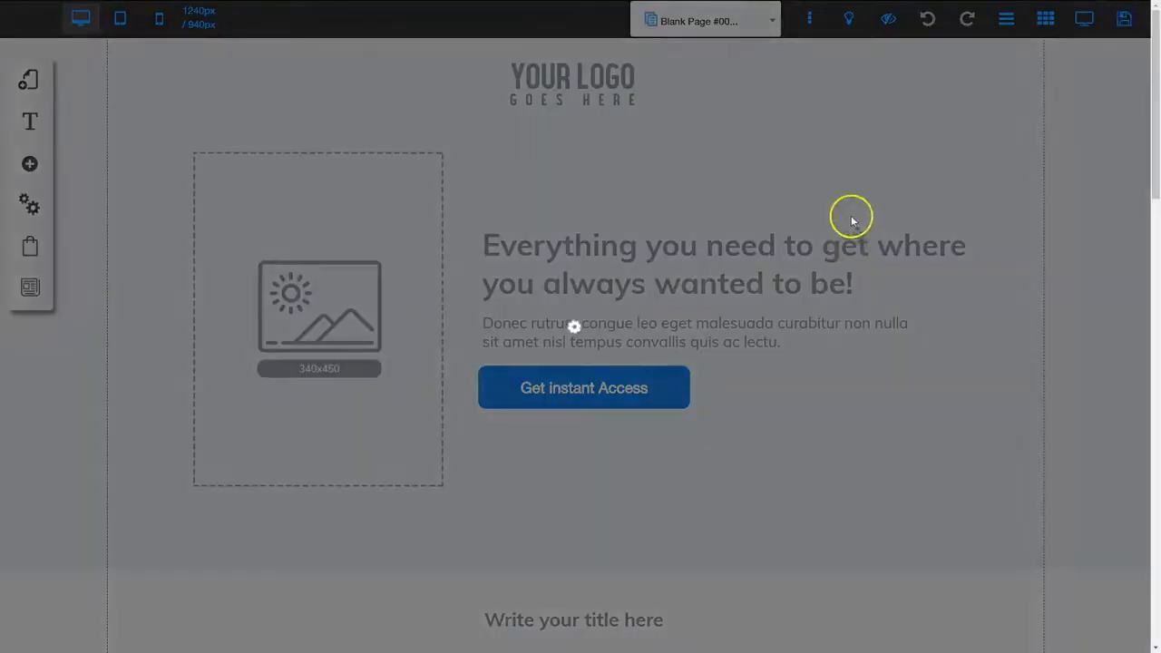
pyautogui.click(628, 349)
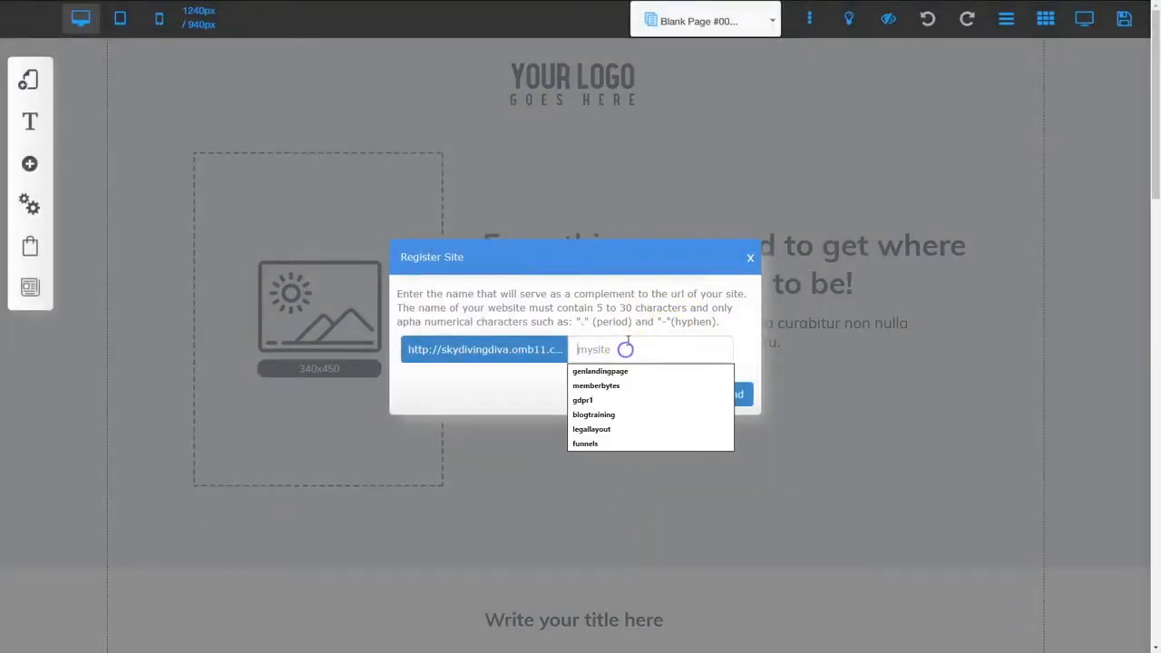
pyautogui.write('webhooktutorial')
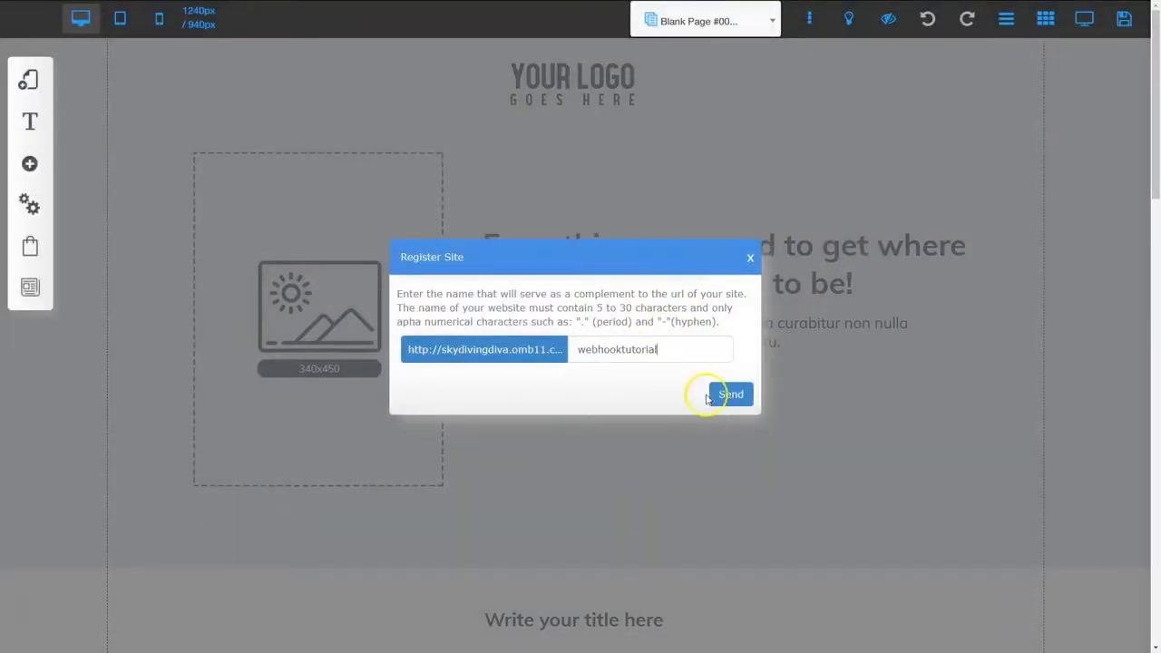
pyautogui.click(729, 395)
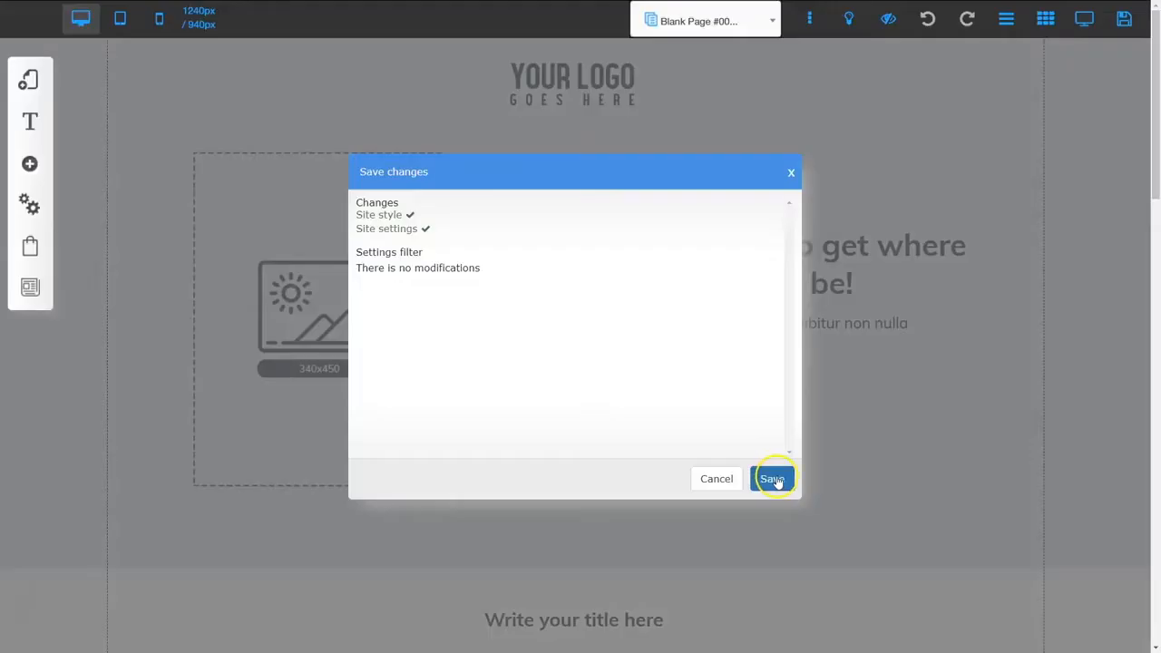
pyautogui.click(772, 478)
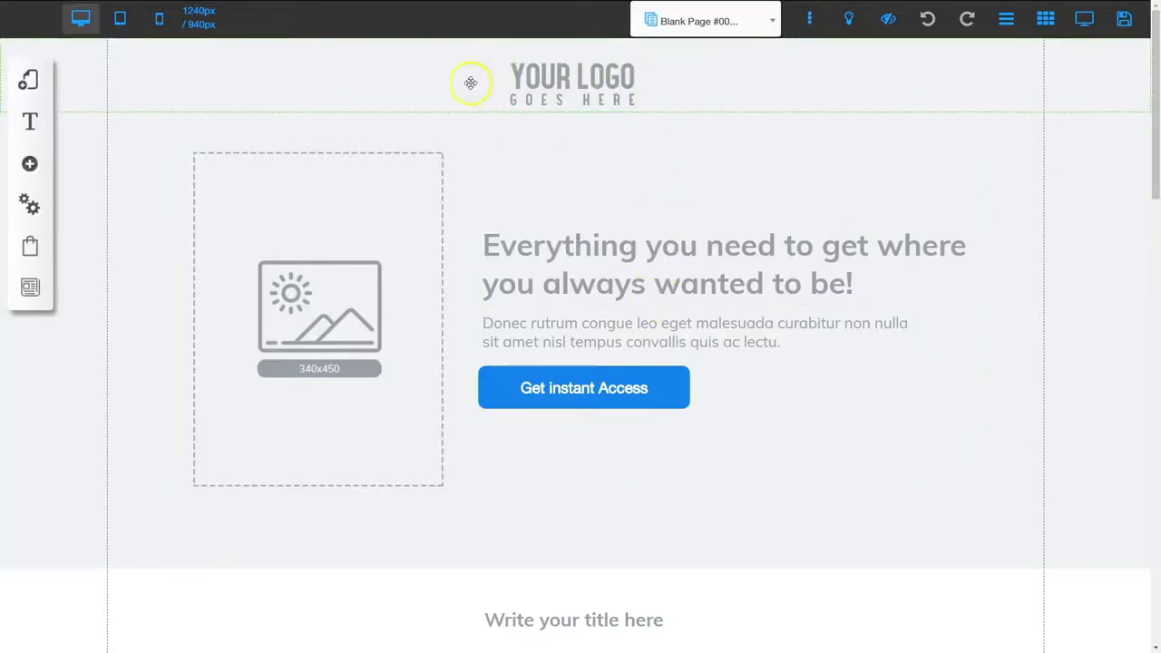
# Check the image options of the logo and the 340x450 placeholder, and nudge the main headline slightly upward.
pyautogui.click(564, 83)
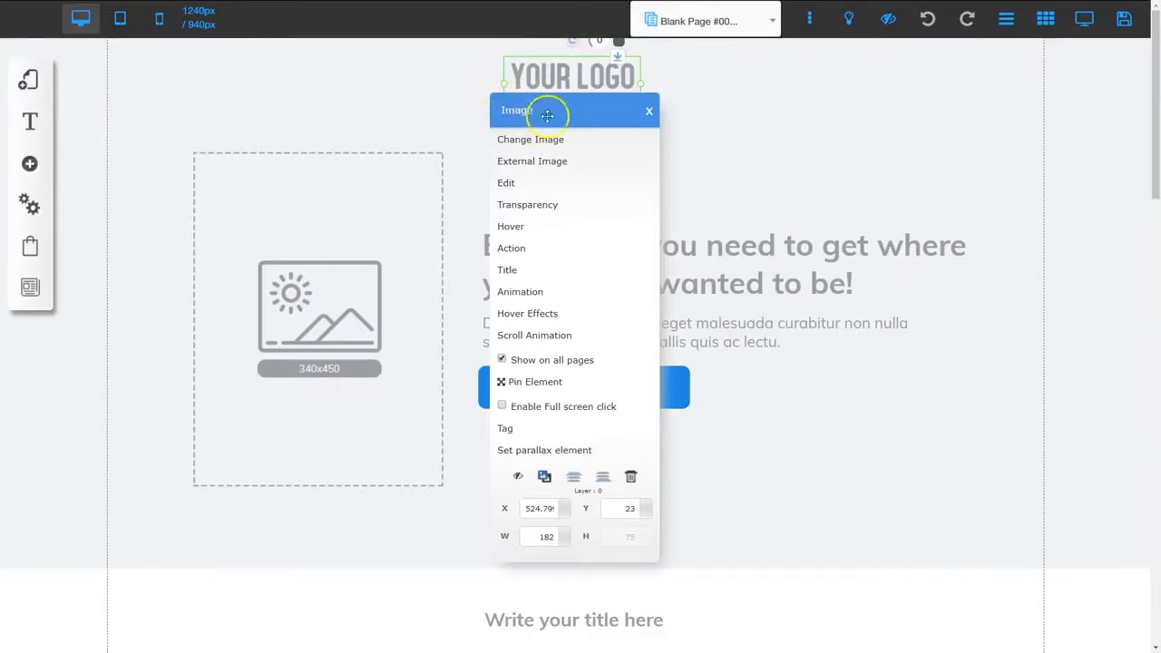
pyautogui.click(720, 102)
pyautogui.doubleClick(337, 282)
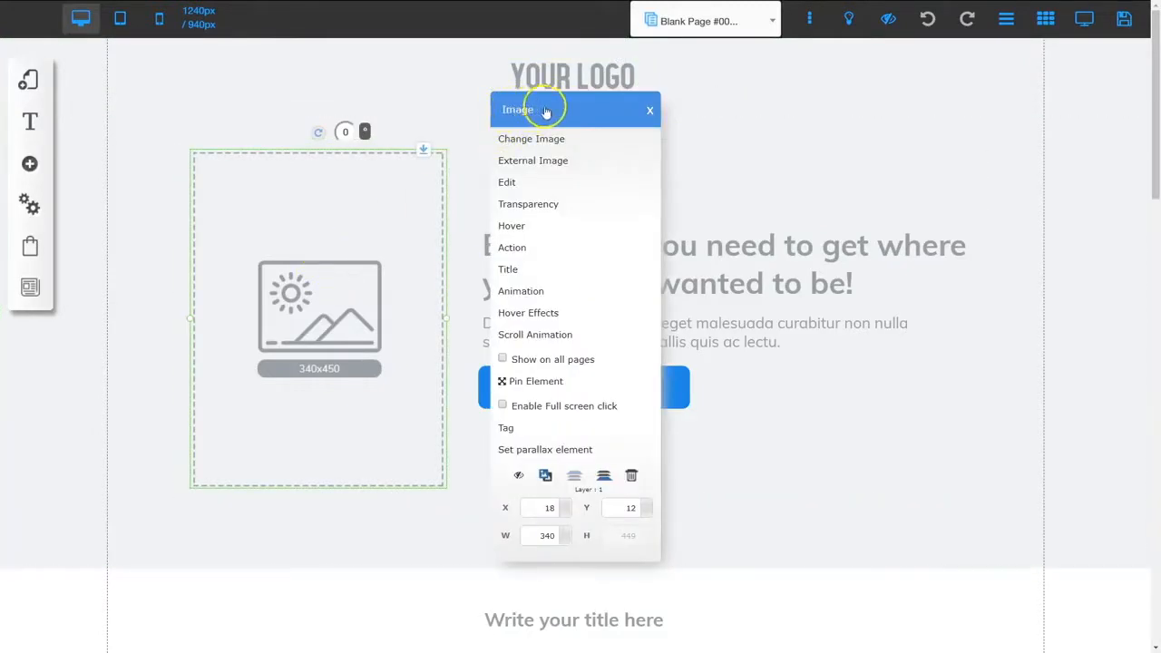
pyautogui.click(732, 284)
pyautogui.moveTo(731, 285); pyautogui.dragTo(713, 262)
pyautogui.click(691, 325)
pyautogui.moveTo(690, 324); pyautogui.dragTo(692, 323)
# Look through the template's sections from the header to the copyright footer and return to the page's beginning.
pyautogui.scroll(-1, 628, 459)
pyautogui.scroll(-5, 628, 459)
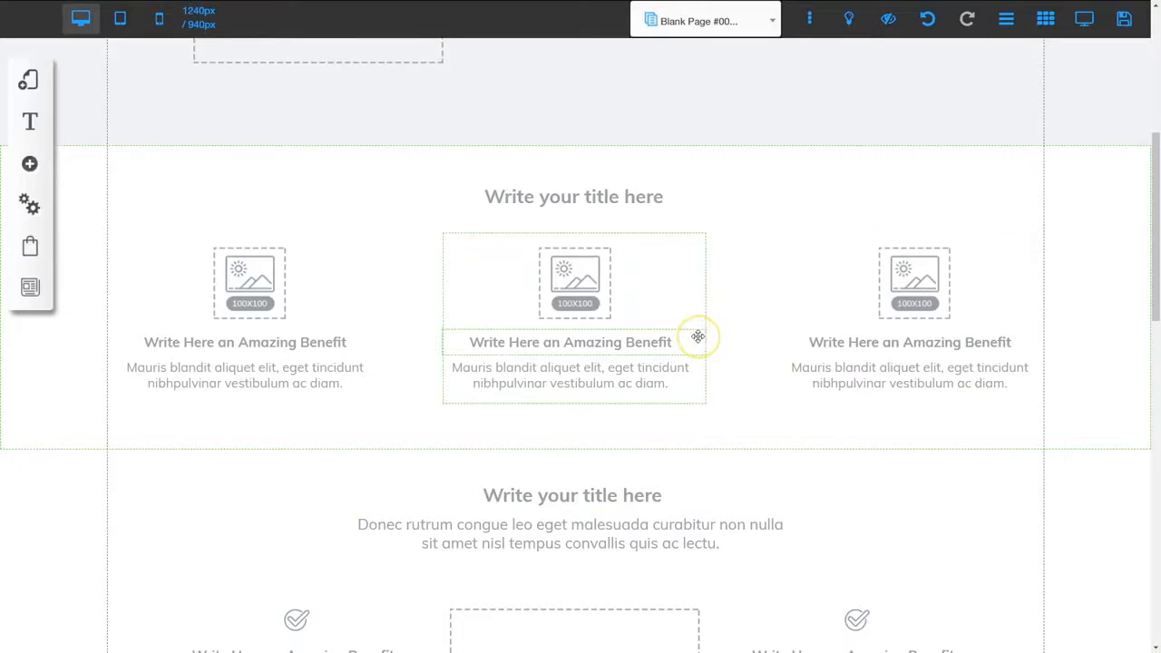
pyautogui.scroll(-4, 699, 396)
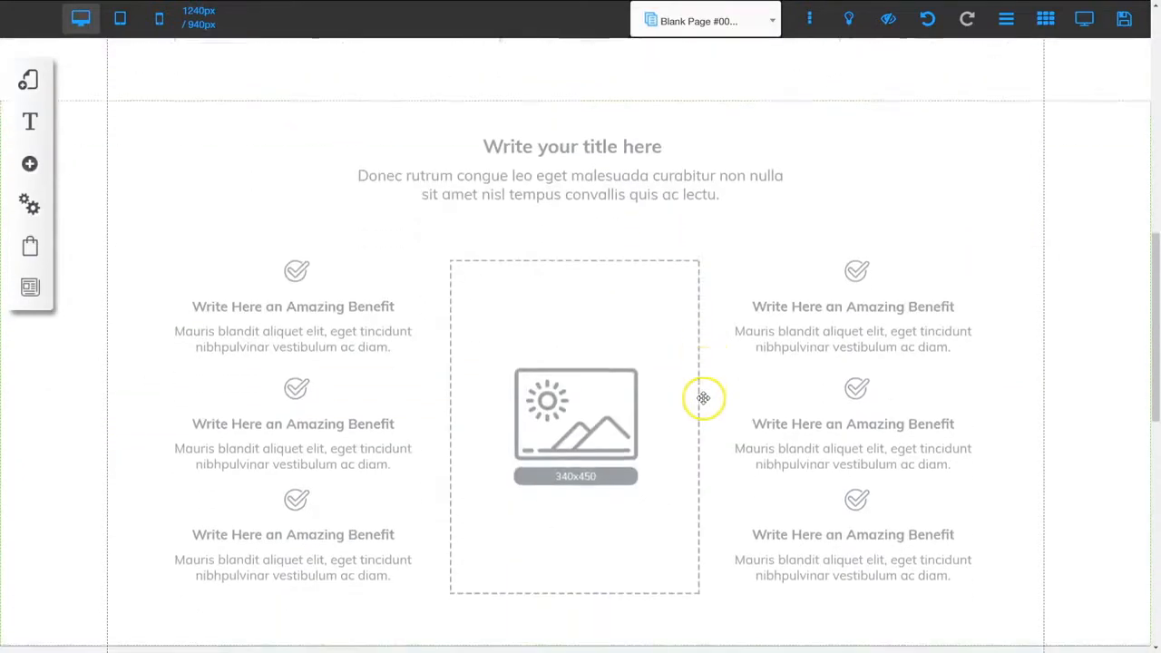
pyautogui.scroll(-1, 704, 398)
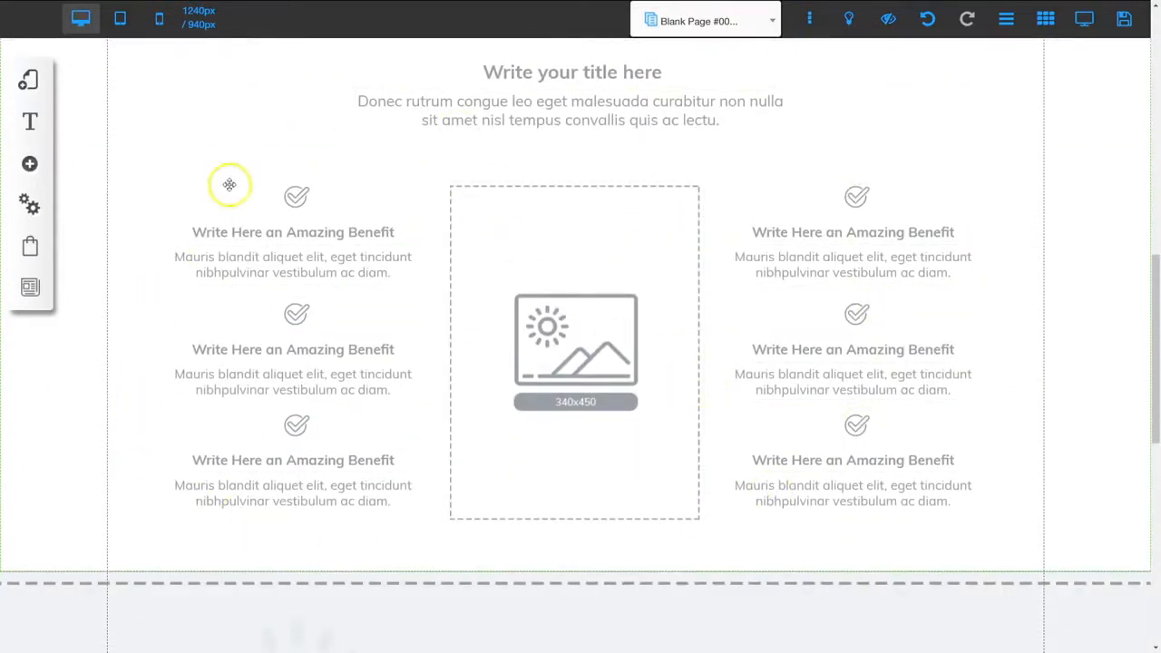
pyautogui.scroll(-2, 600, 452)
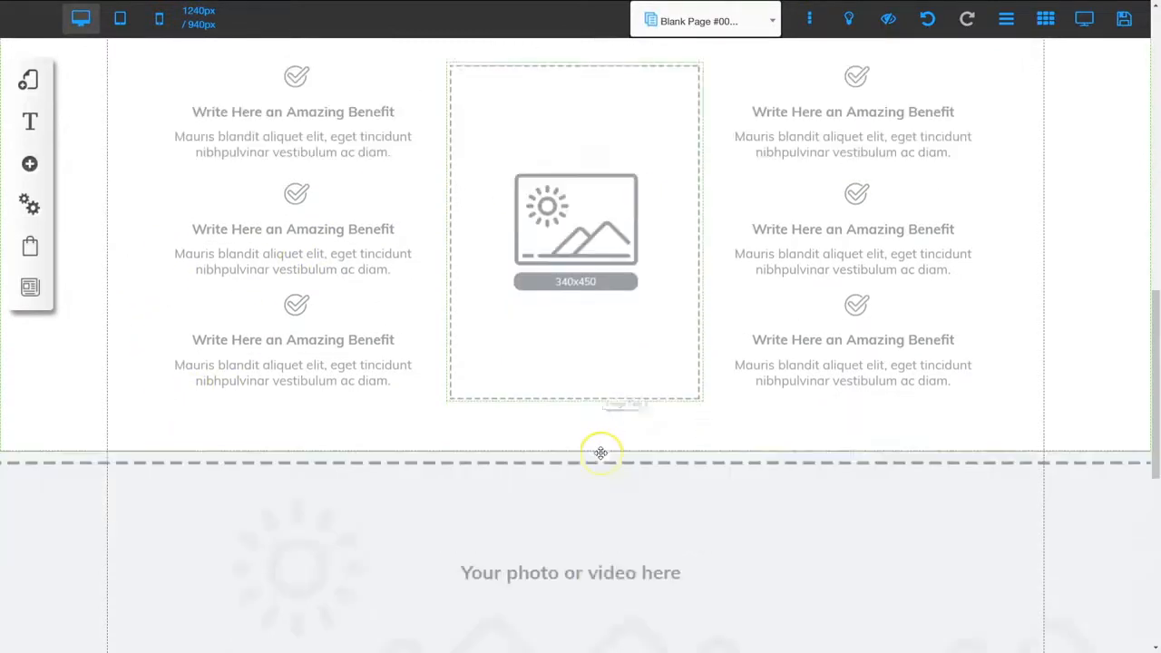
pyautogui.scroll(-6, 600, 453)
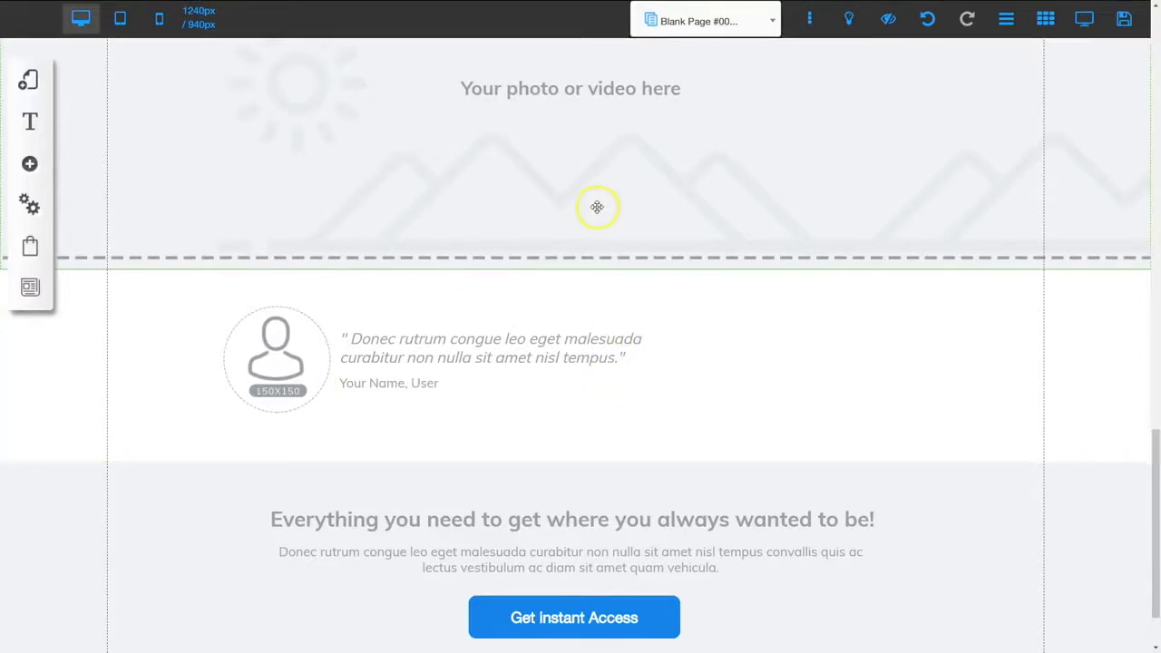
pyautogui.scroll(-1, 604, 354)
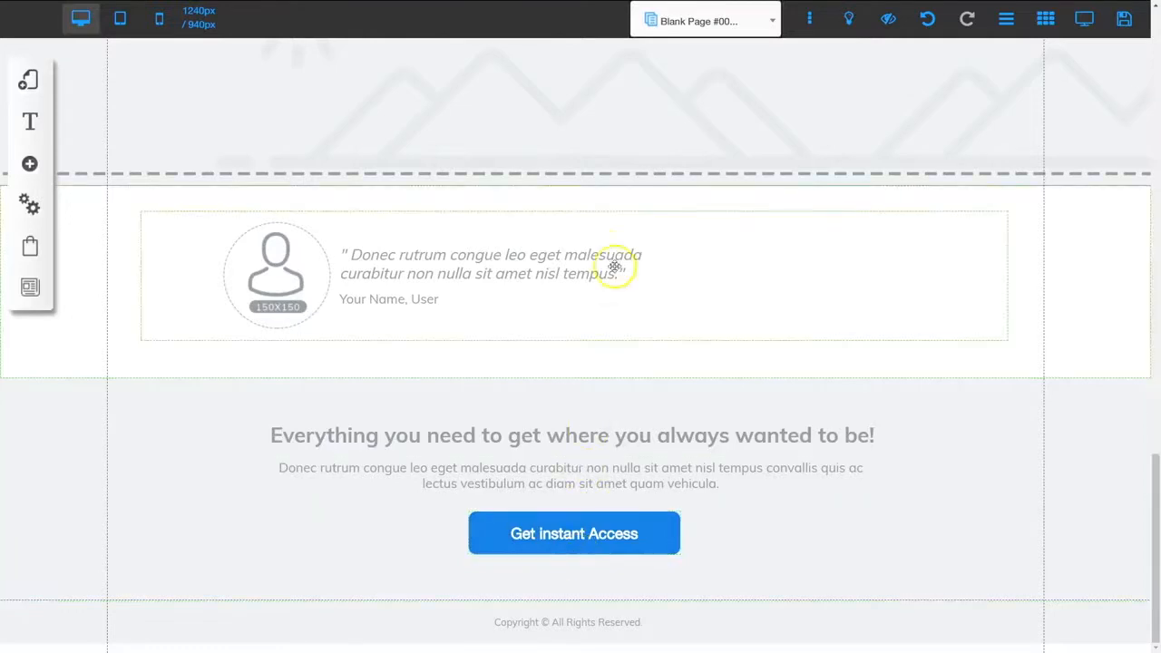
pyautogui.scroll(8, 625, 329)
pyautogui.scroll(3, 630, 342)
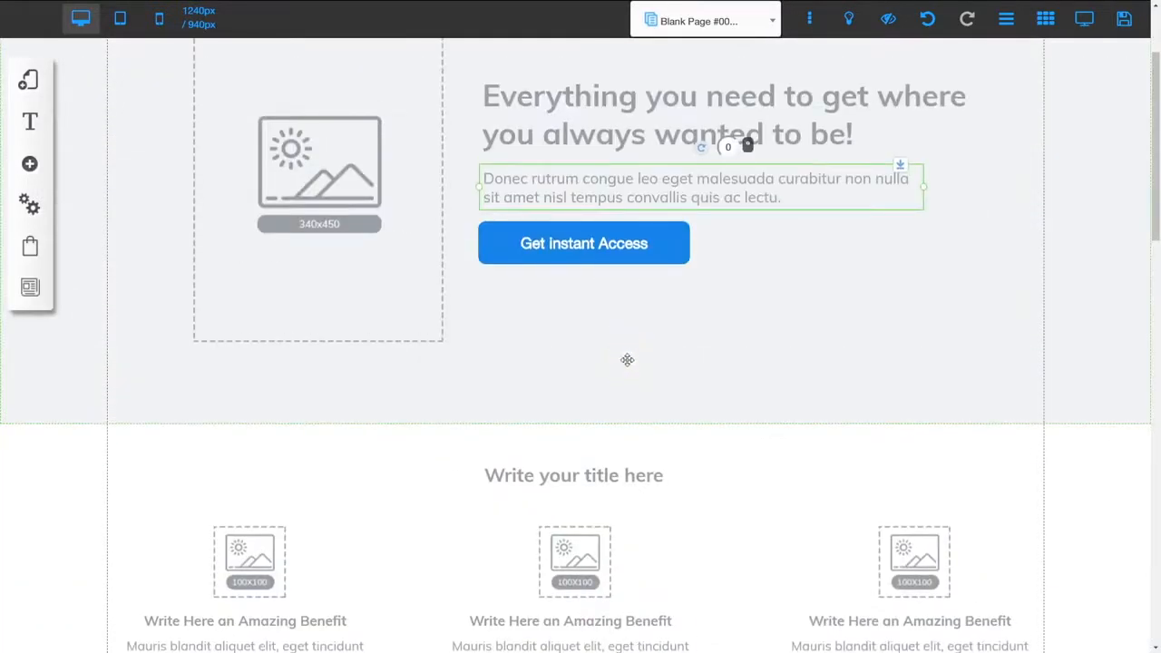
pyautogui.scroll(2, 594, 218)
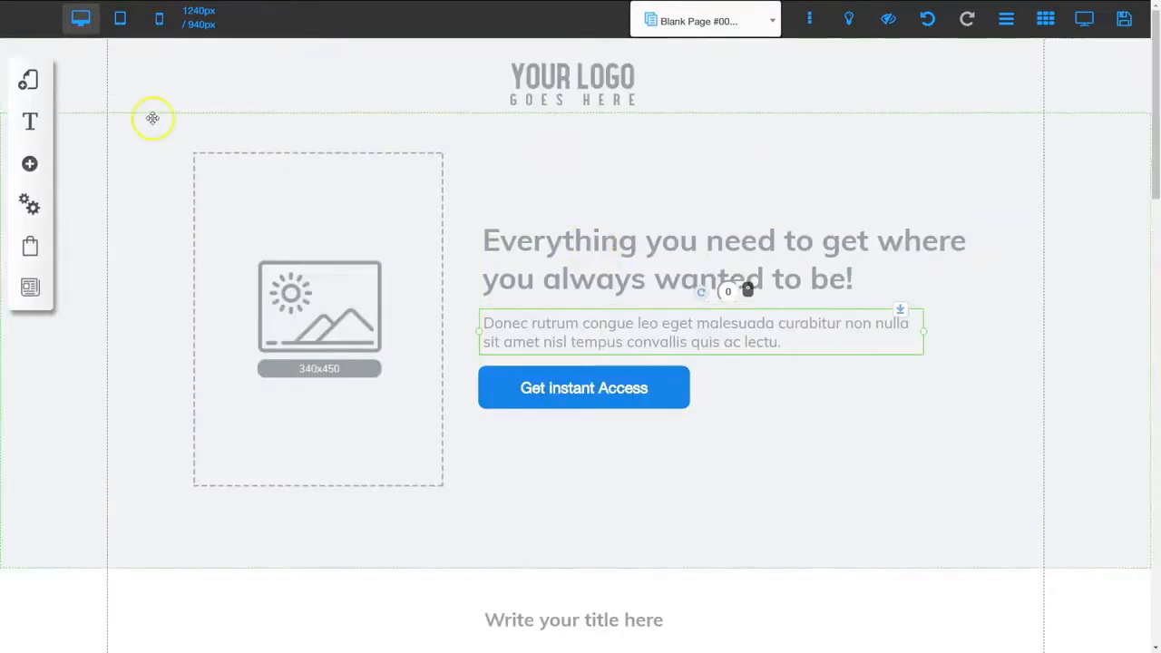
# Add a blank page named "Thank You" to the Blank Page #008 layout.
pyautogui.click(27, 80)
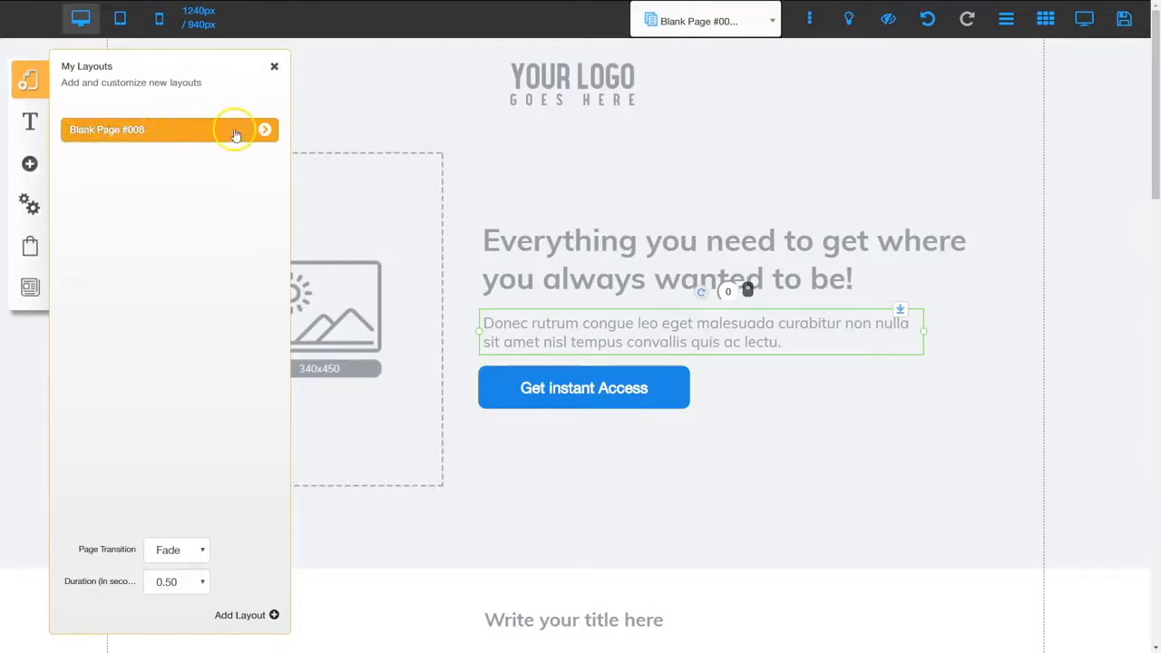
pyautogui.click(266, 132)
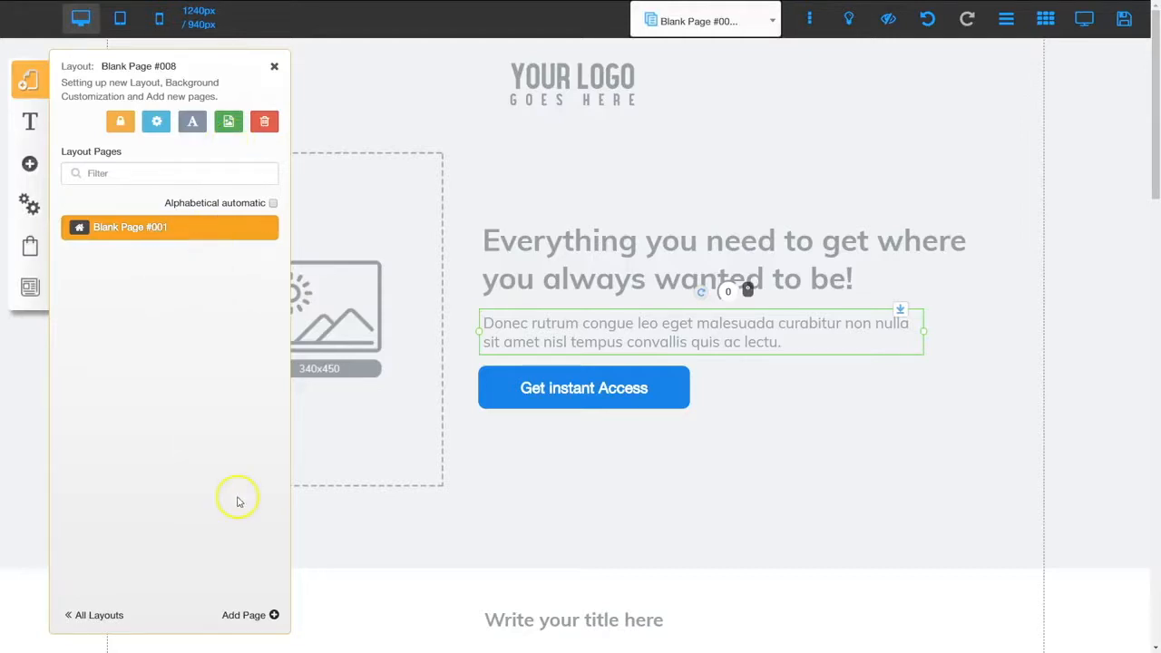
pyautogui.click(240, 615)
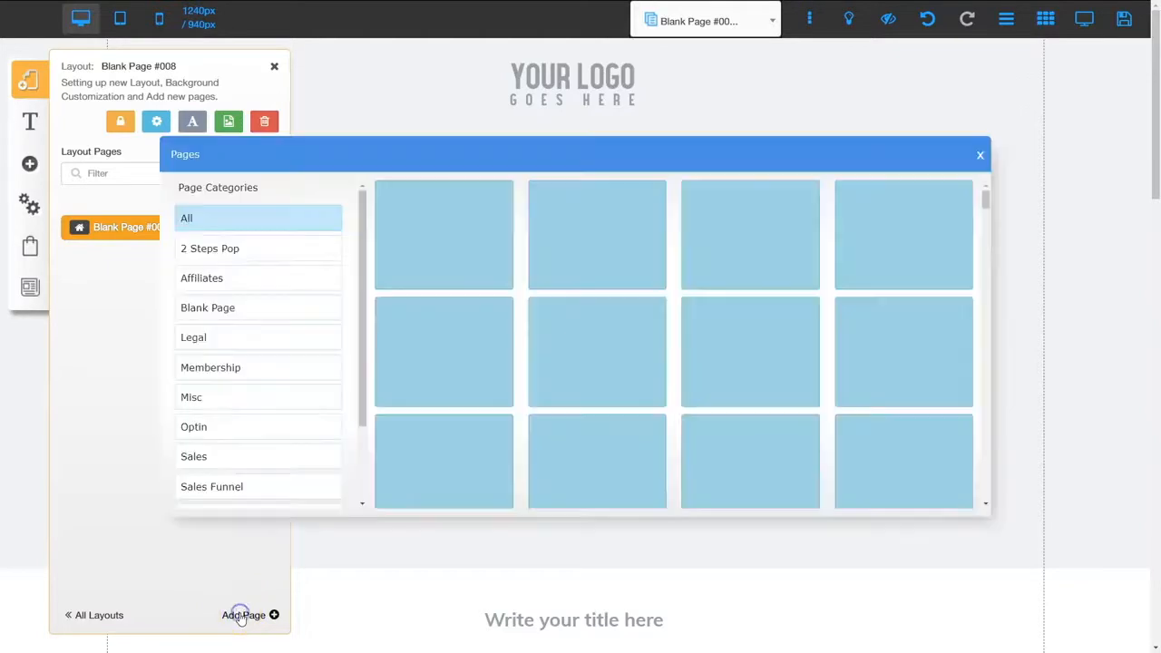
pyautogui.click(217, 309)
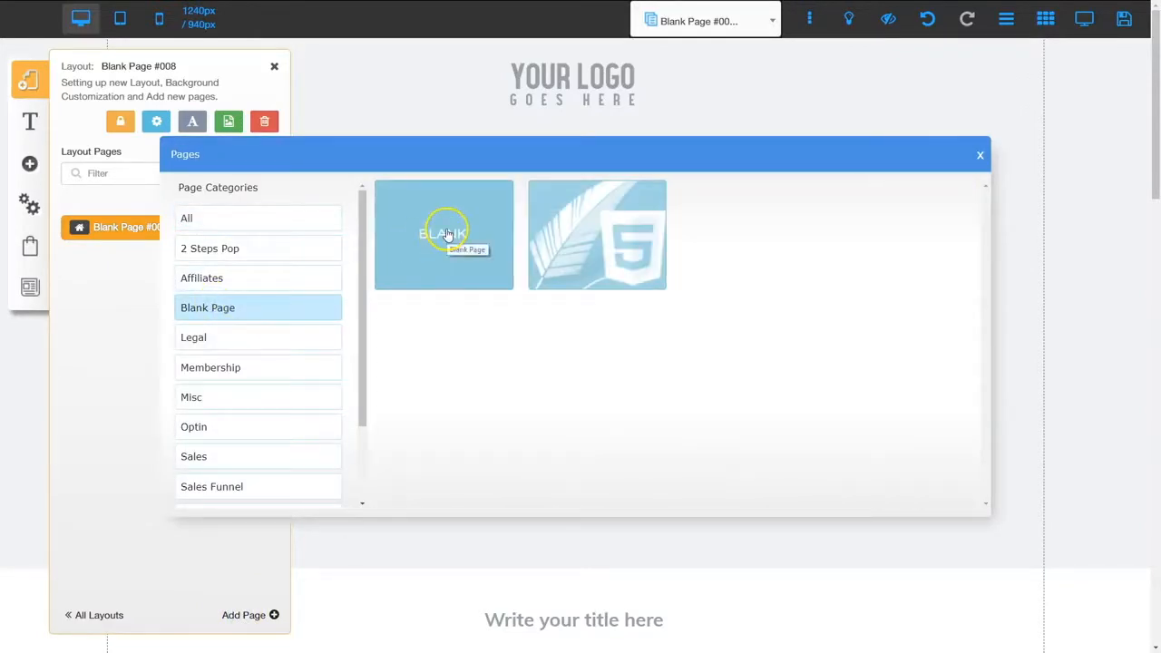
pyautogui.click(448, 234)
pyautogui.moveTo(446, 461); pyautogui.dragTo(370, 462)
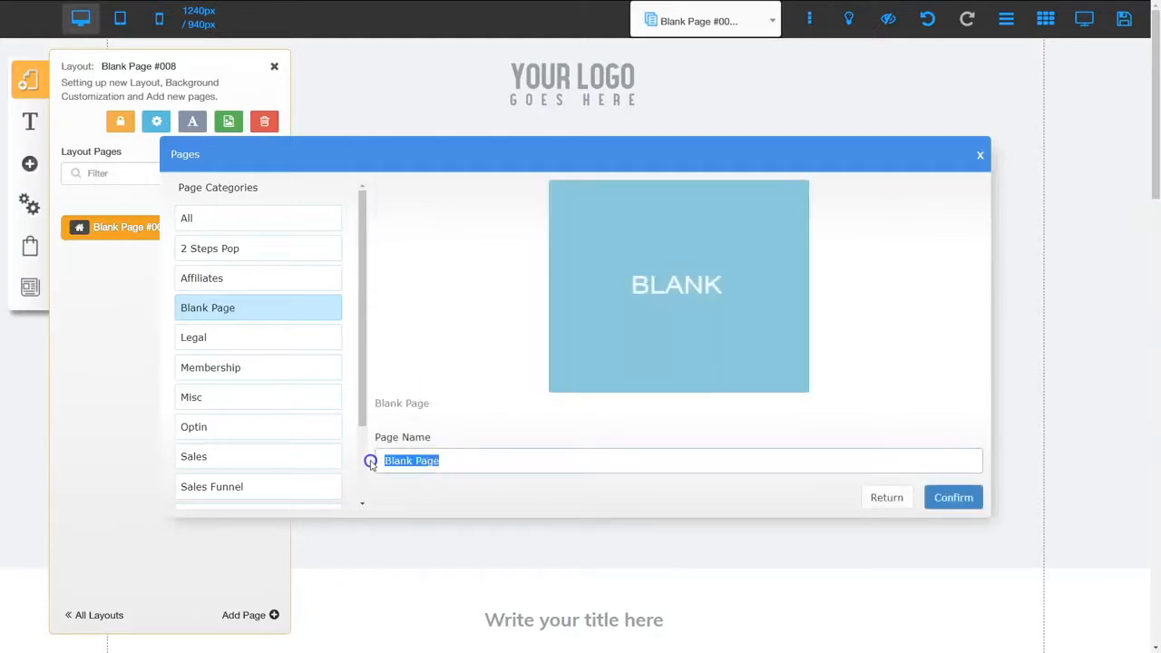
pyautogui.write('Thank ')
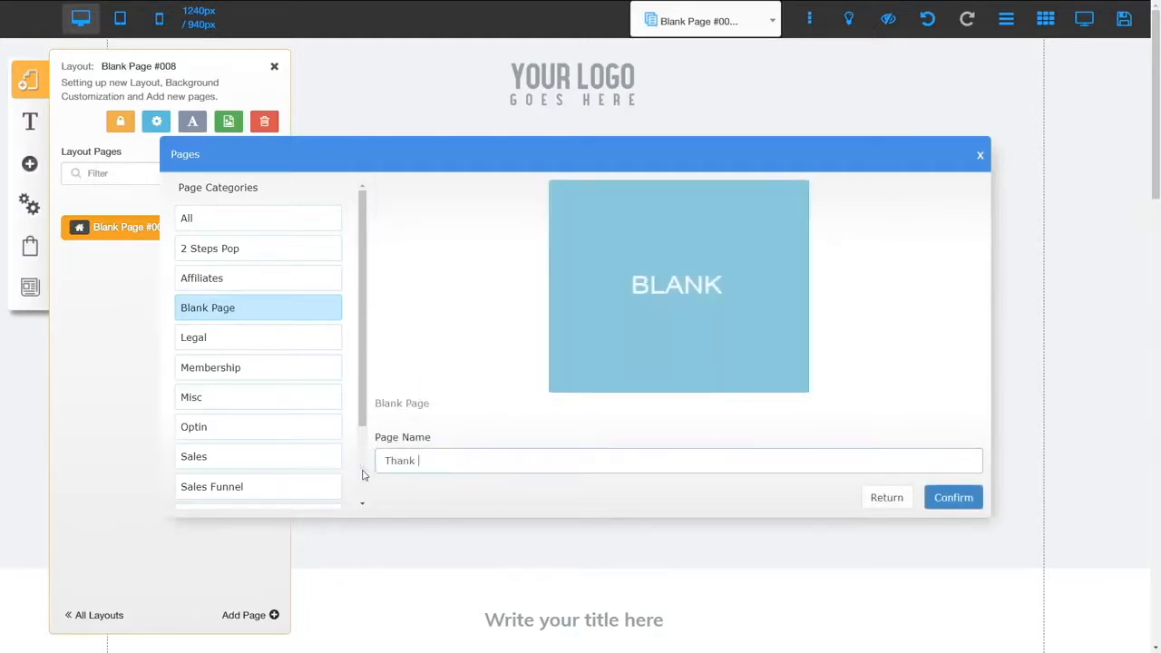
pyautogui.write('You')
pyautogui.press('Return')
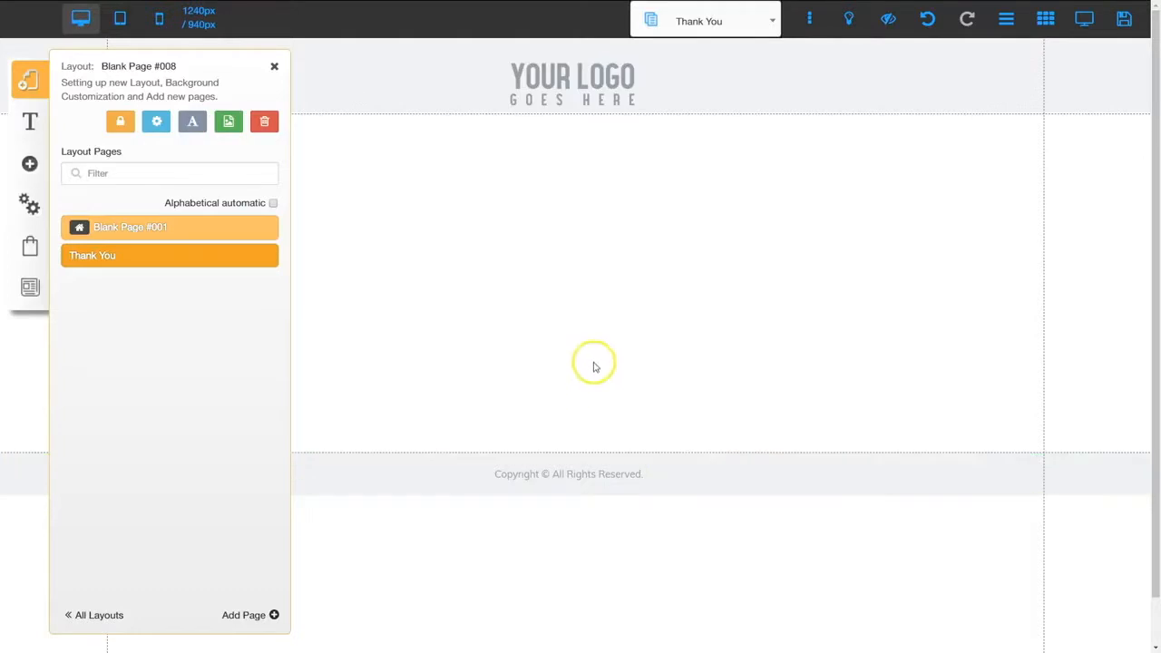
# Set Blank Page #001's name, title and description to "Green Smoothie Cleanse" with the address "home", and save the page settings.
pyautogui.click(131, 227)
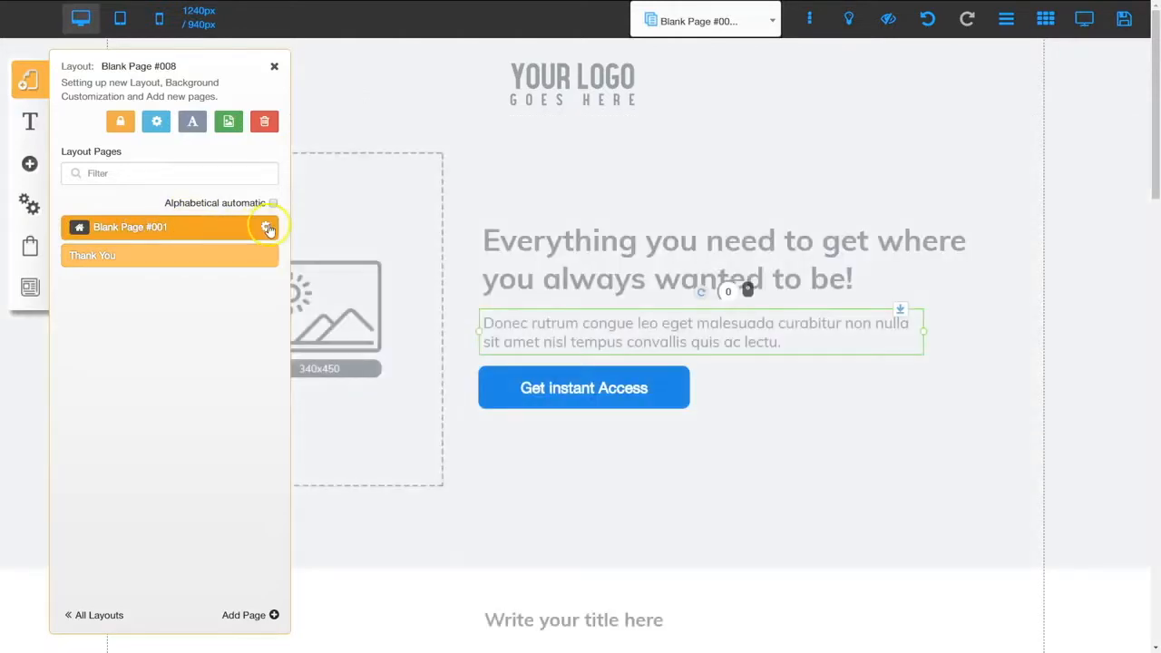
pyautogui.click(267, 228)
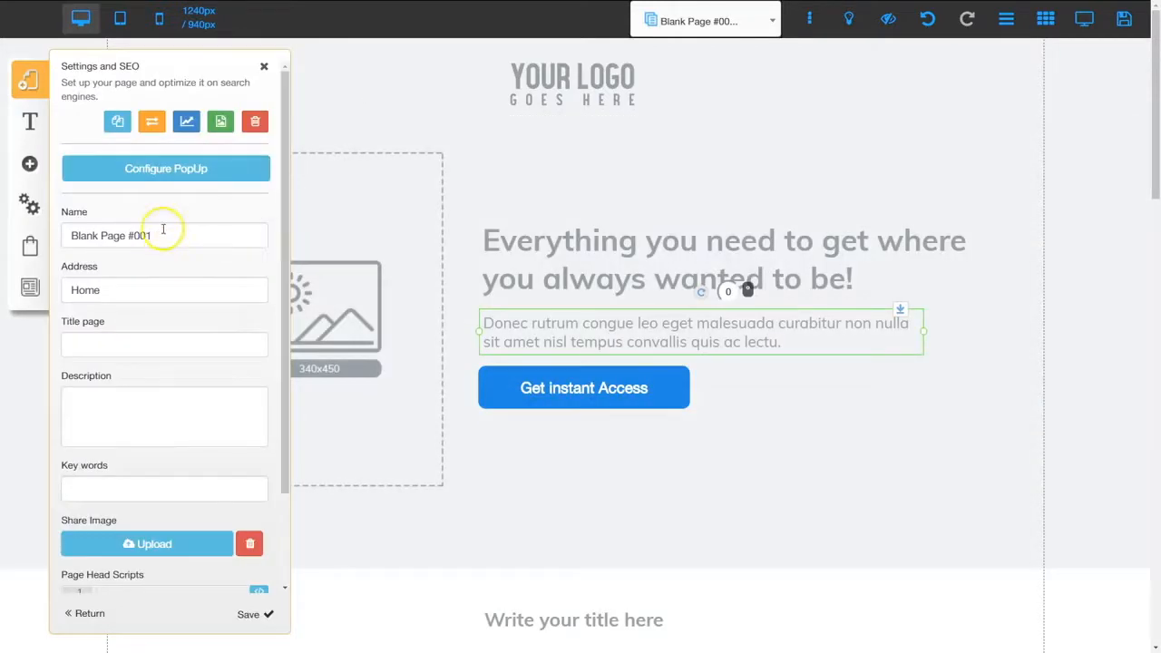
pyautogui.tripleClick(164, 229)
pyautogui.write('Green Smoothie Cleanse')
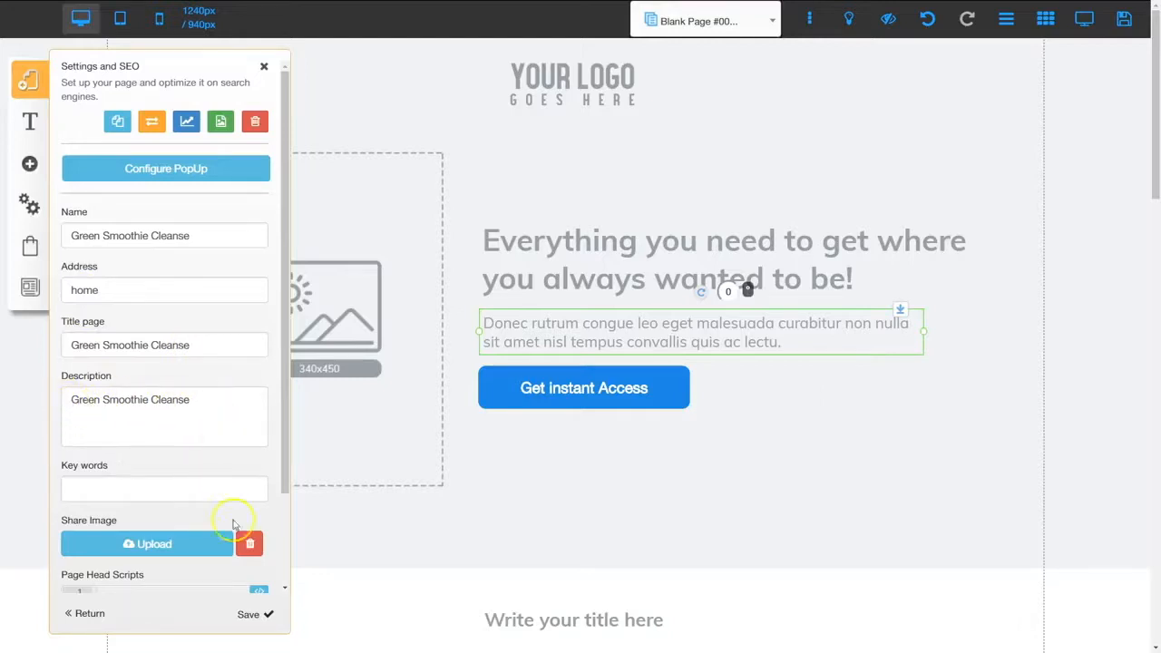
pyautogui.click(252, 614)
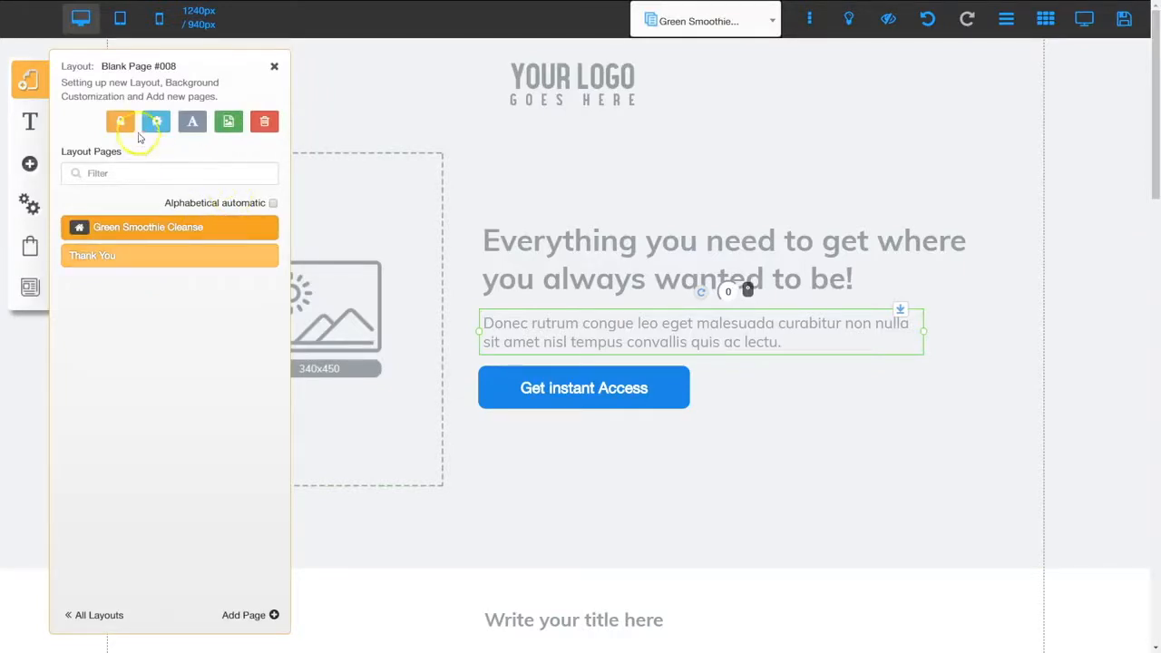
# Set the title and description of the Blank Page #008 layout to "Green Smoothie Cleanse" and save the layout settings.
pyautogui.click(157, 122)
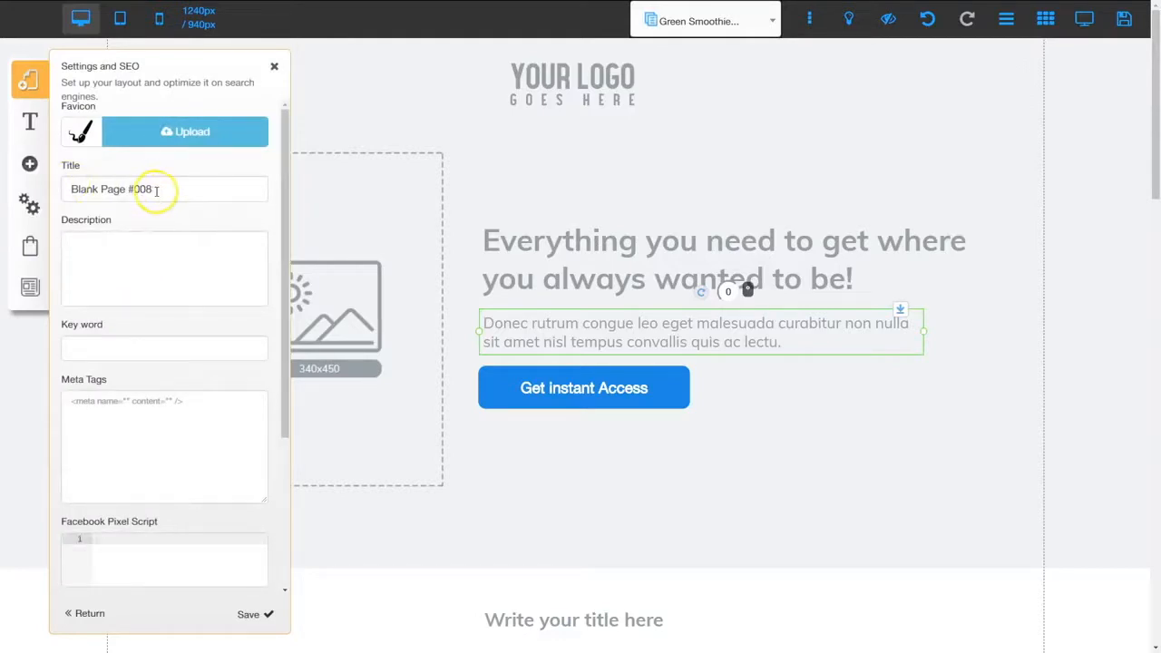
pyautogui.moveTo(156, 191); pyautogui.dragTo(62, 189)
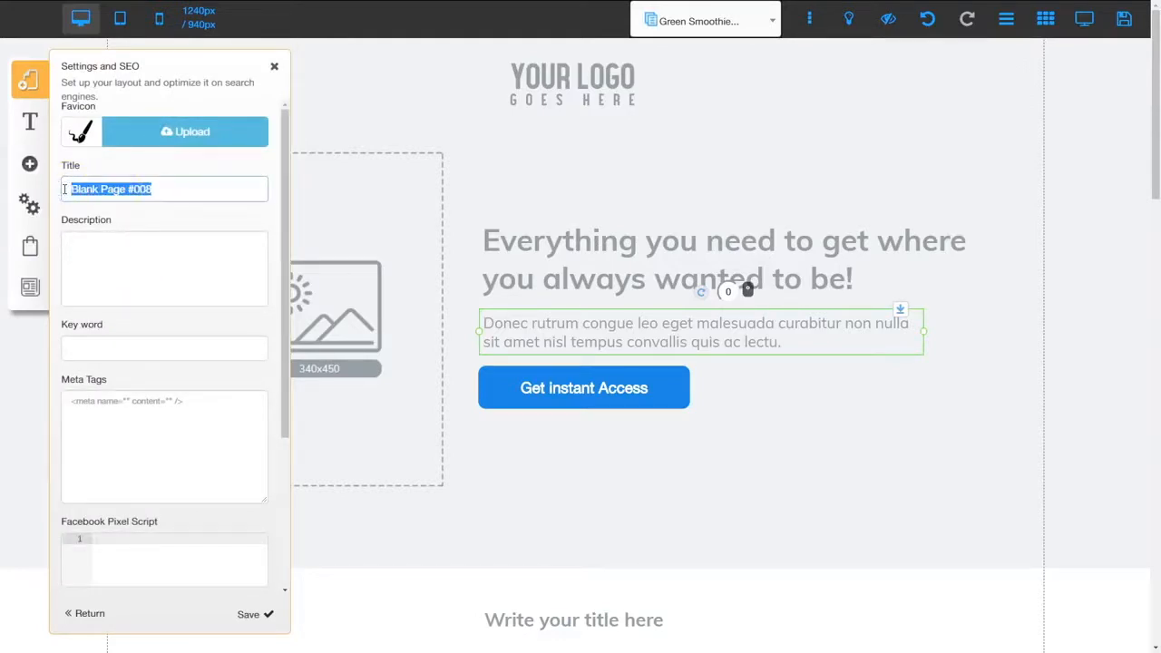
pyautogui.write('Green Smoothie Cleanse')
pyautogui.moveTo(190, 189); pyautogui.dragTo(66, 187)
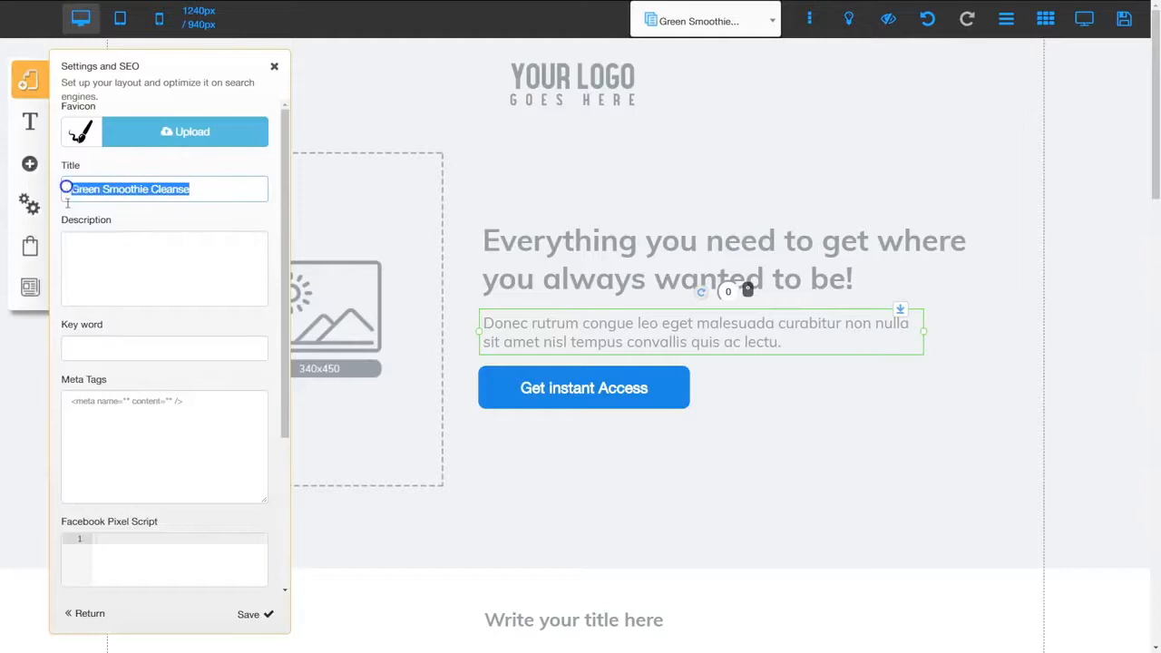
pyautogui.click(263, 268)
pyautogui.write('Green Smoothie Cleanse')
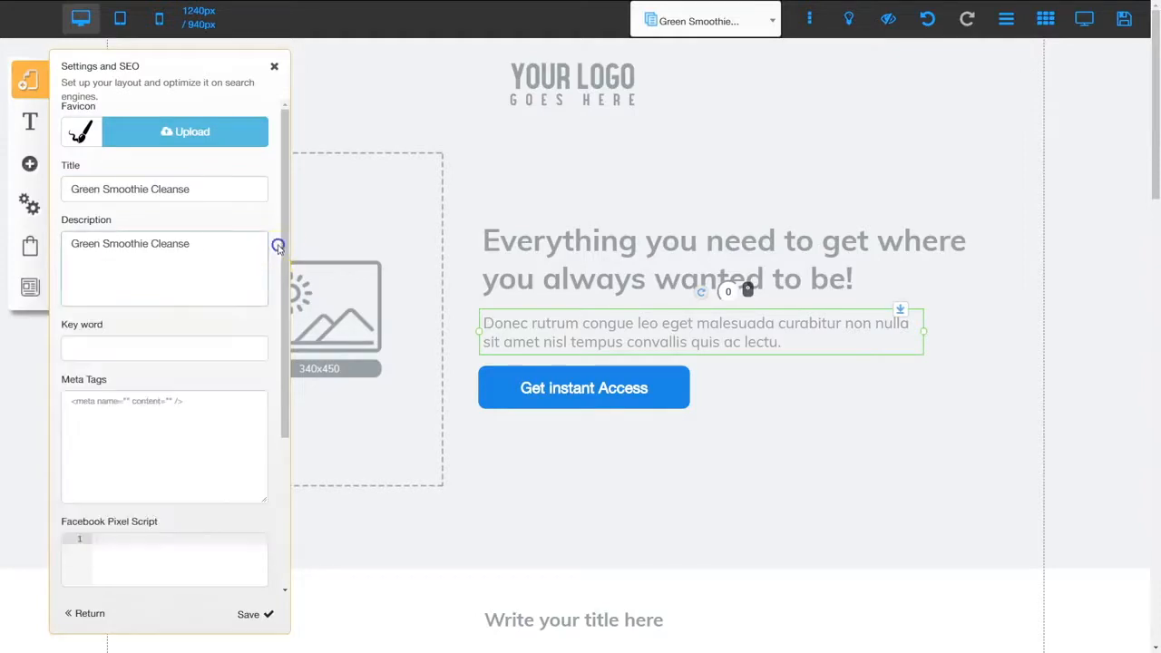
pyautogui.click(248, 616)
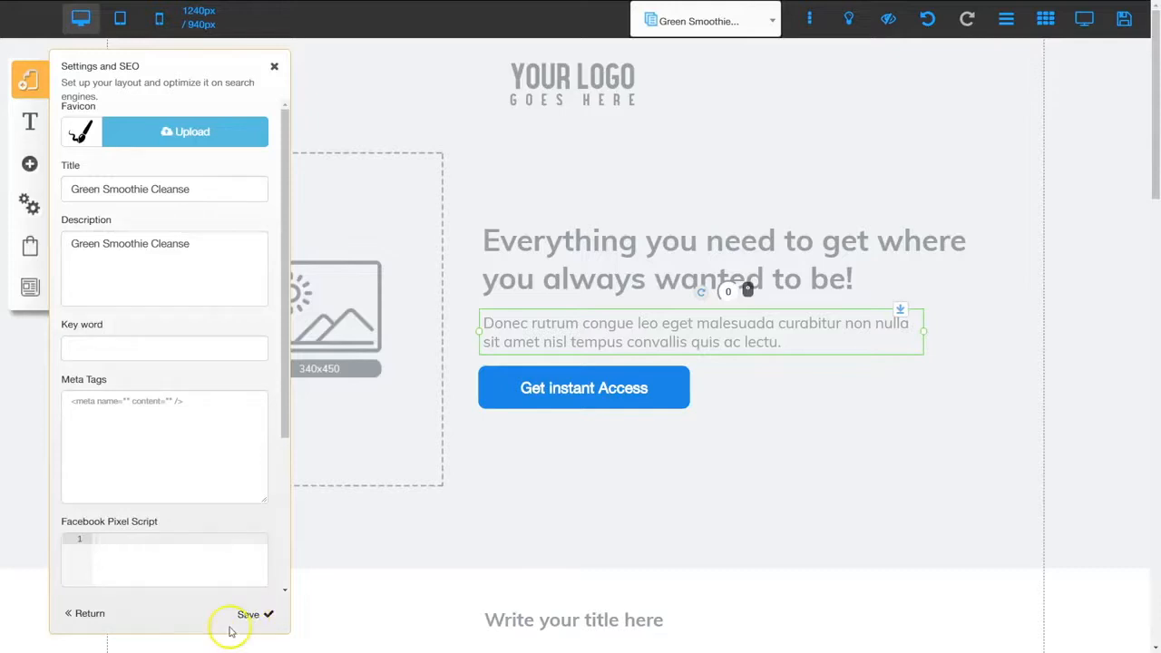
pyautogui.click(247, 615)
# Check the list of all layouts and the pages of the Green Smoothie Cleanse layout, and return to the page canvas.
pyautogui.click(105, 614)
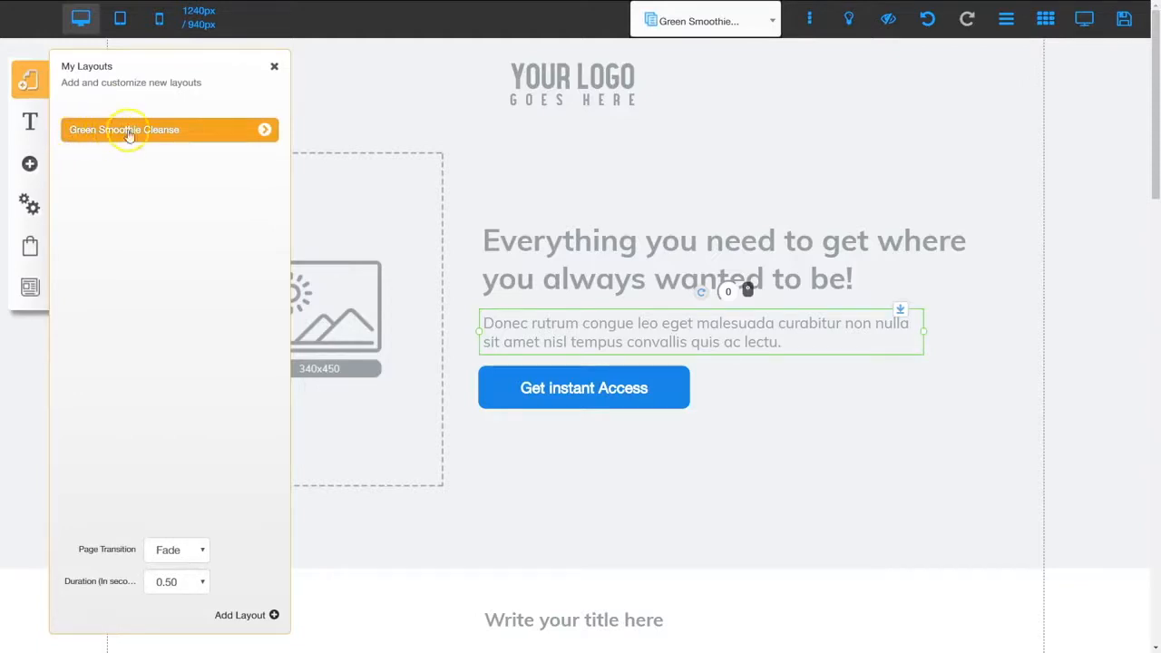
pyautogui.click(264, 131)
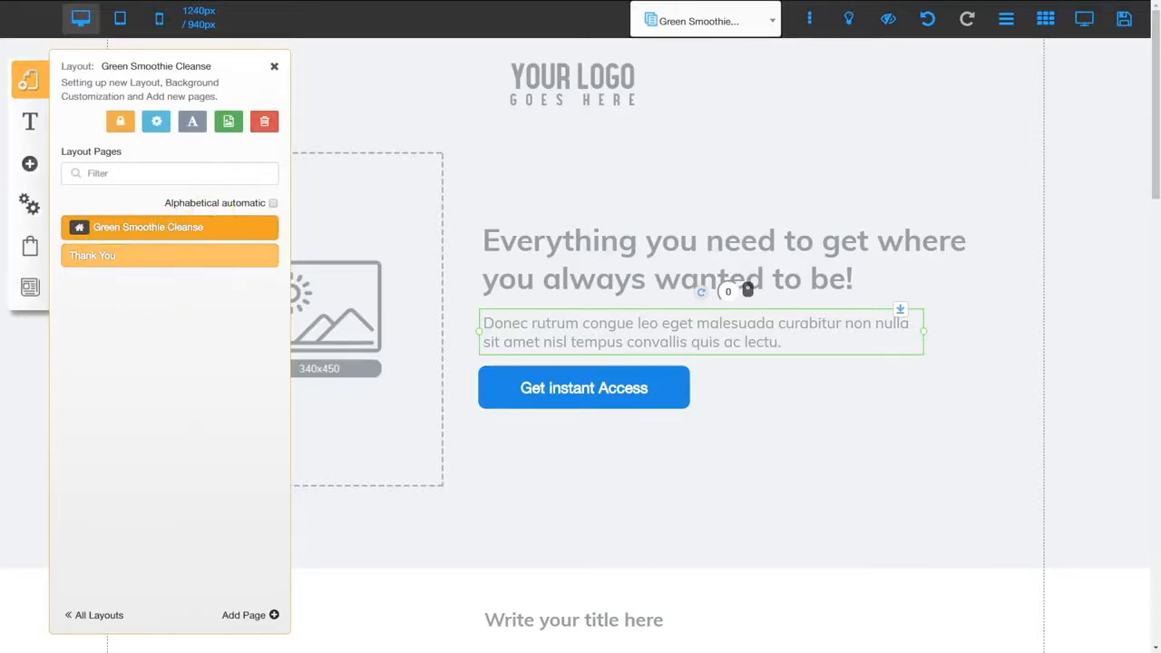
pyautogui.click(273, 67)
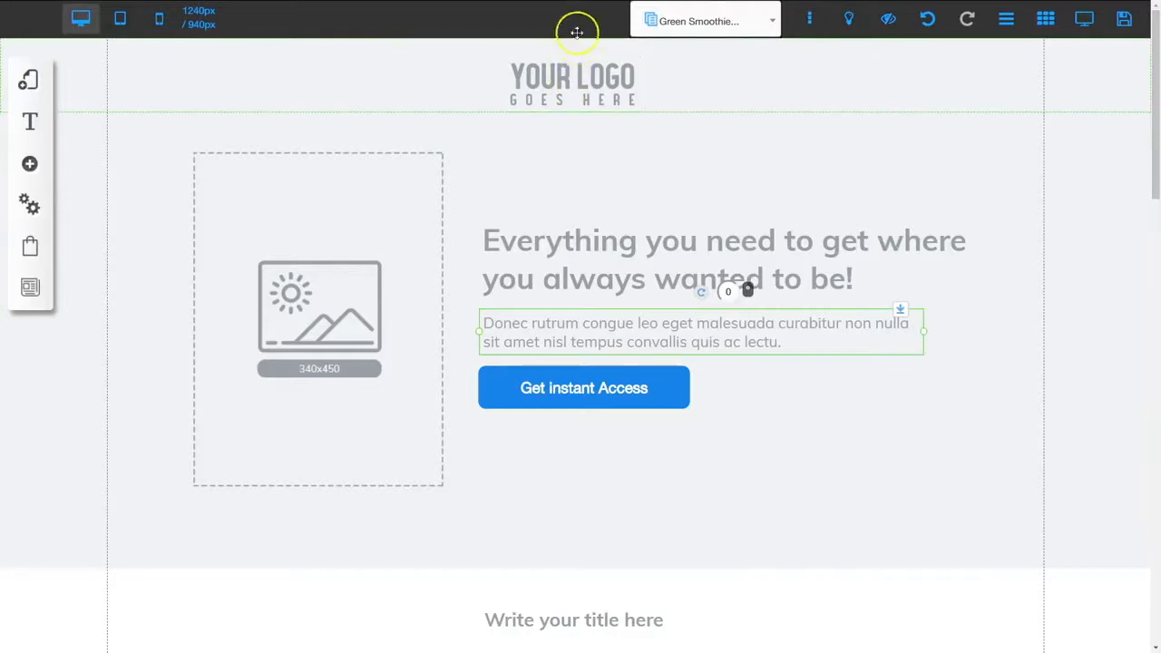
# Save the site changes, including the Green Smoothie Cleanse layout with its Thank You and Green Smoothie Cleanse pages.
pyautogui.click(548, 307)
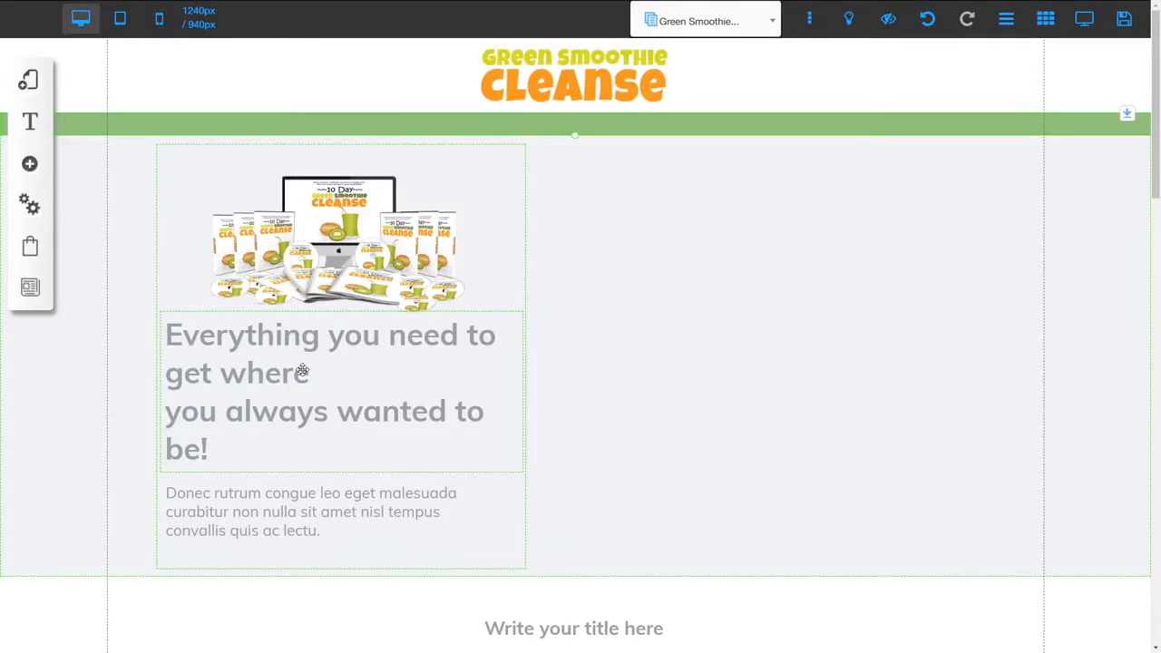
pyautogui.click(774, 321)
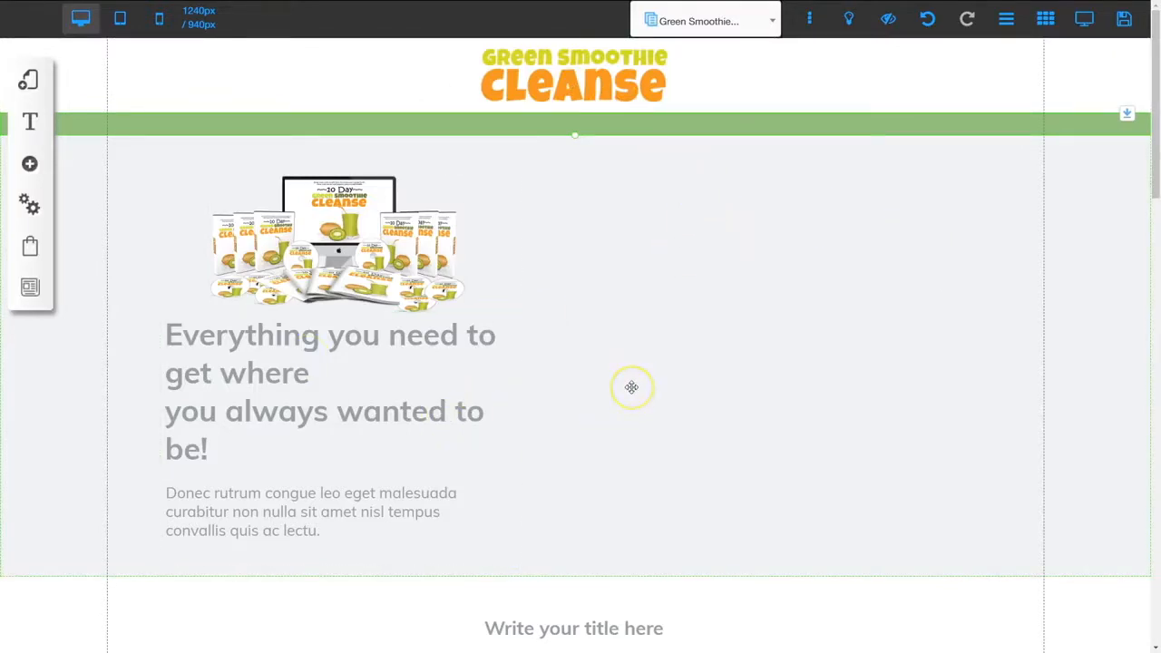
pyautogui.click(1121, 19)
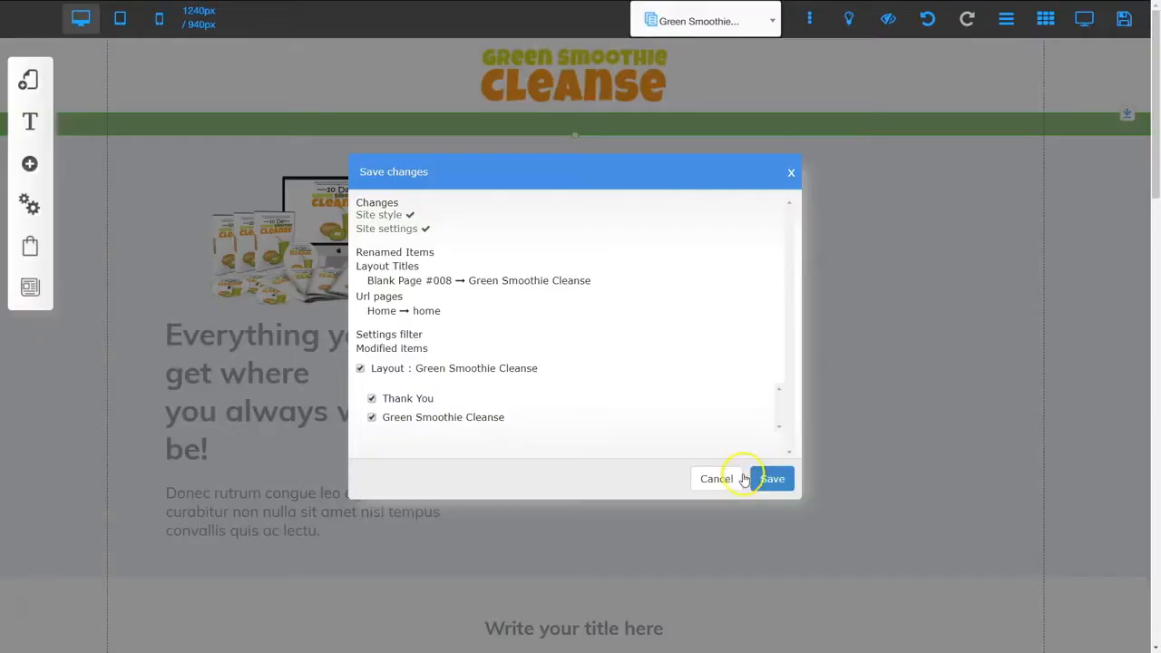
pyautogui.click(772, 479)
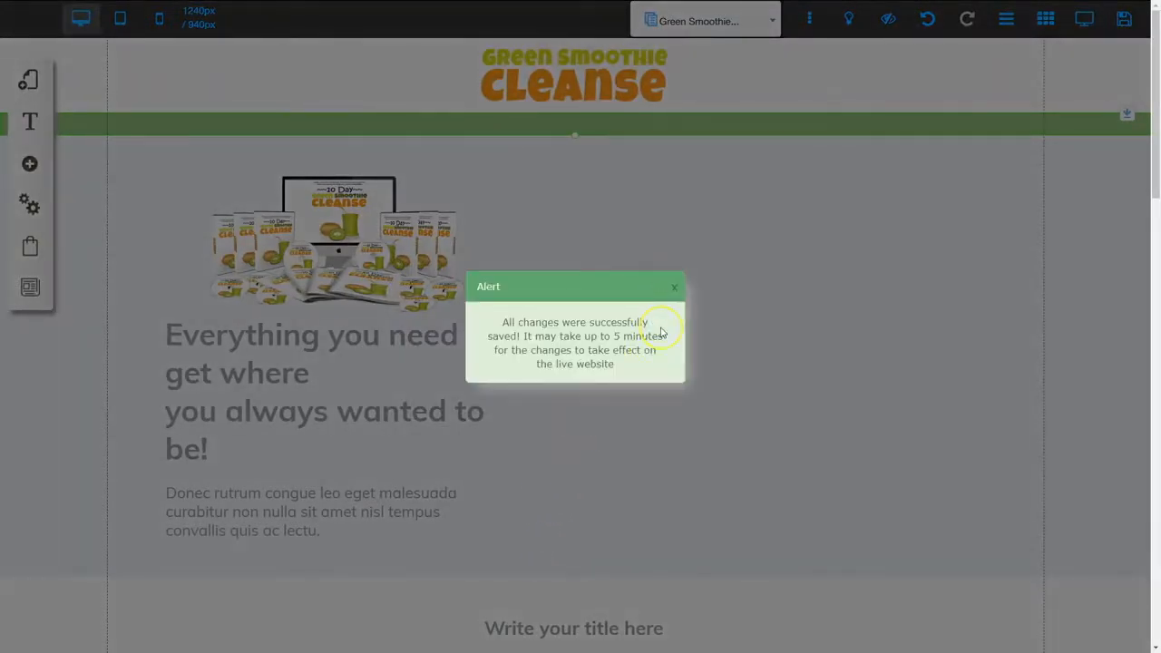
pyautogui.click(661, 334)
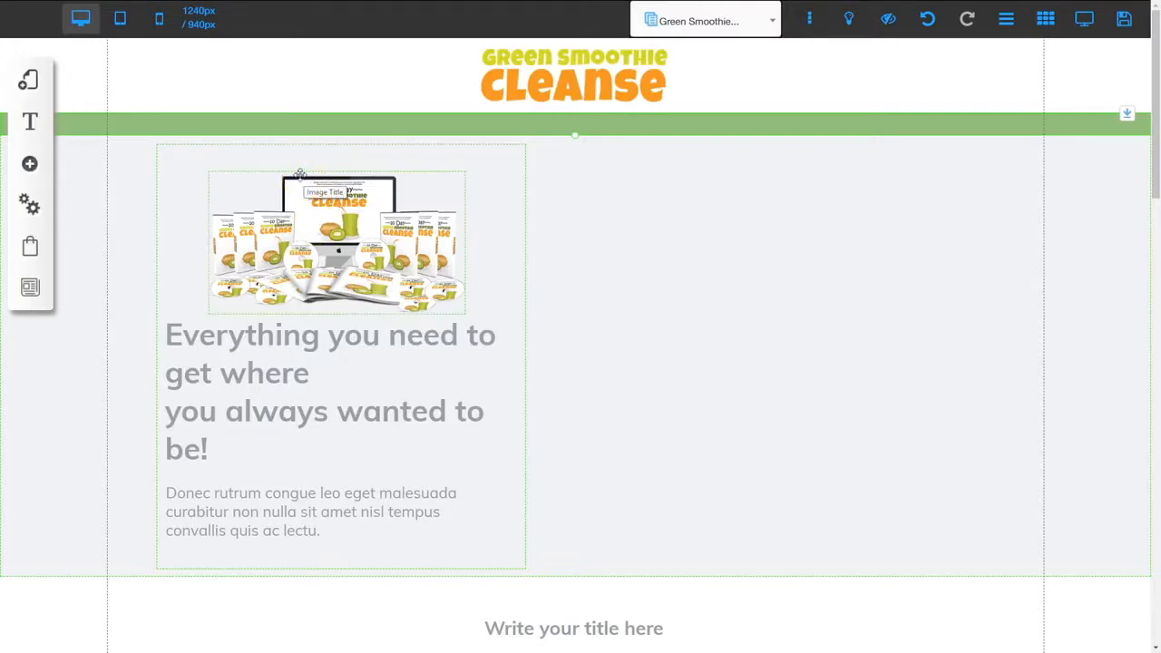
# Replace the e-mail of the Example PayPal payment method with the seller's PayPal e-mail, and save the payment settings.
pyautogui.click(31, 248)
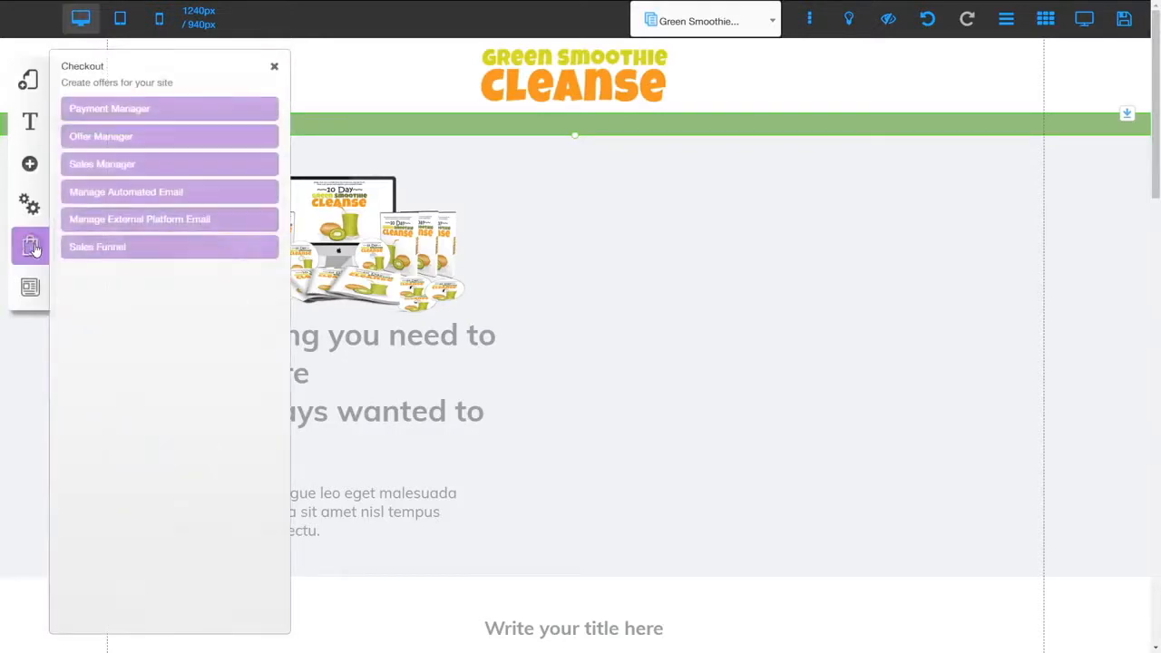
pyautogui.click(130, 110)
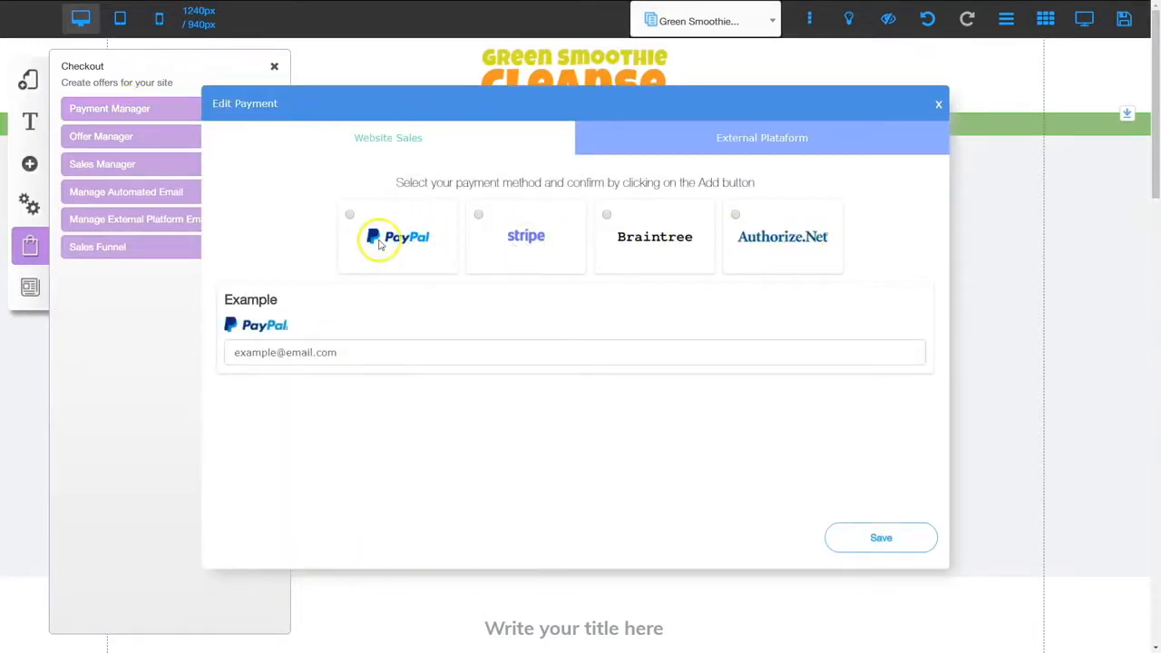
pyautogui.moveTo(279, 330)
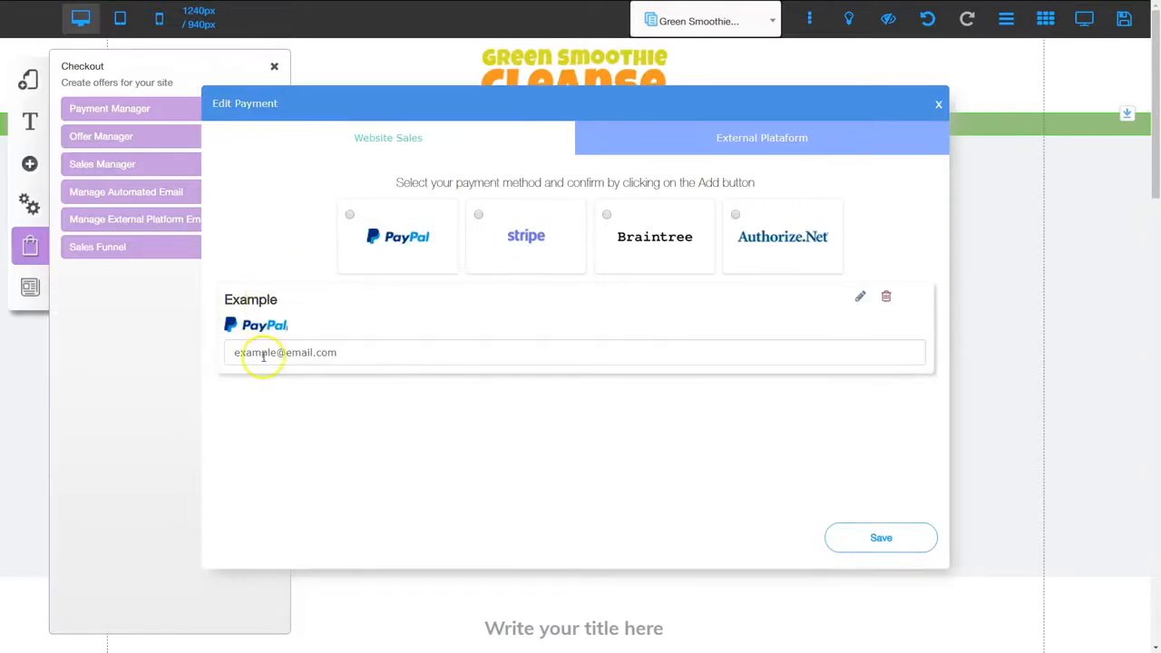
pyautogui.click(351, 352)
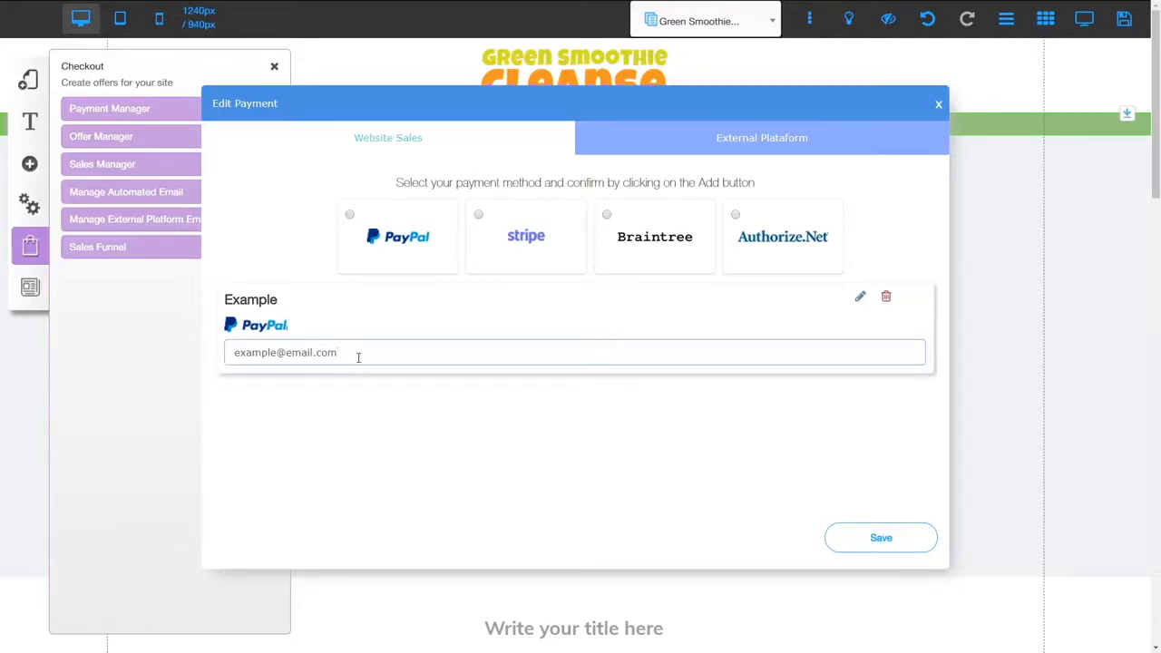
pyautogui.hotkey('ctrl', 'a')
pyautogui.hotkey('ctrl', 'v')
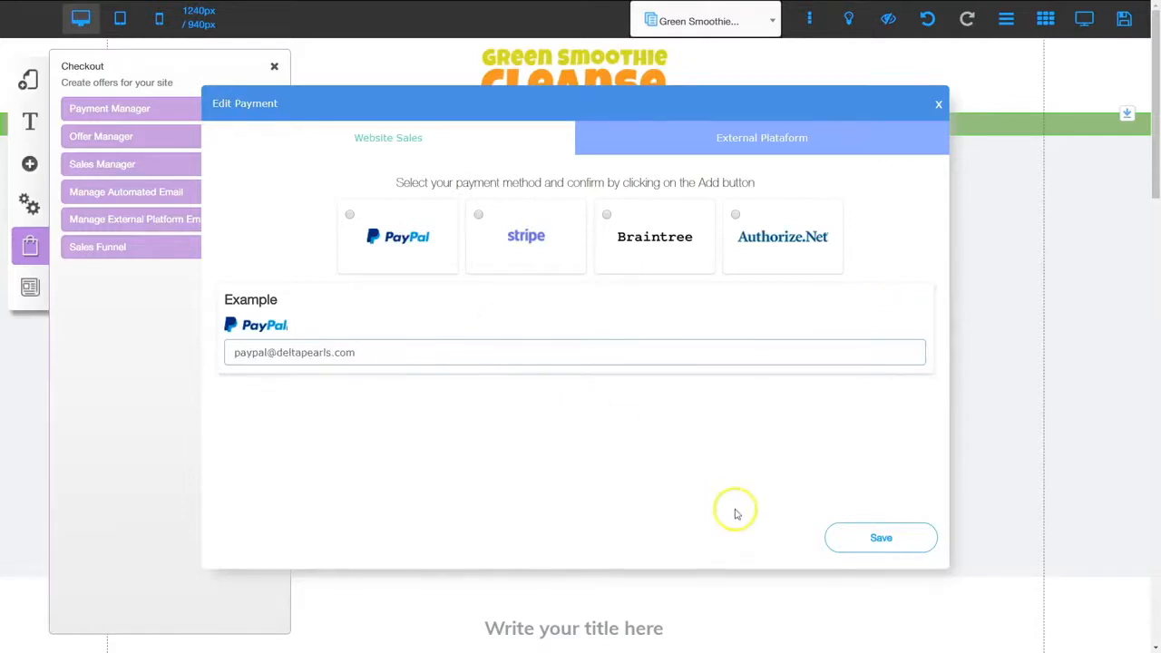
pyautogui.click(839, 531)
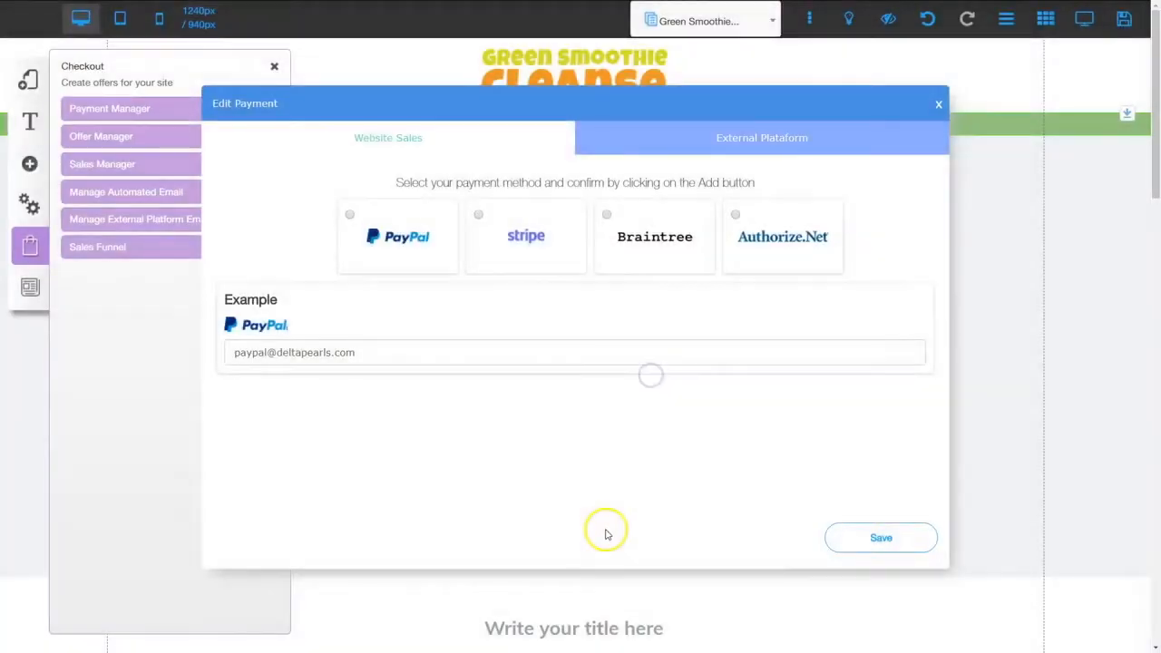
pyautogui.click(939, 106)
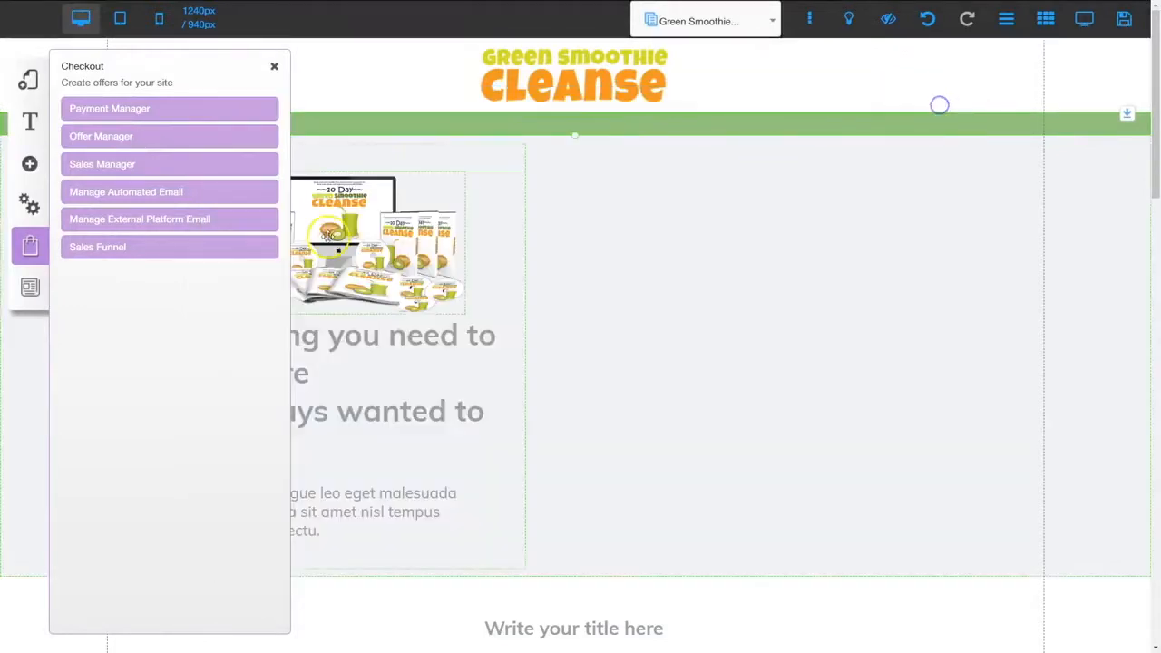
# Remove the existing offer "Alimentação correta é capaz de alterar nosso DNA" from the active offers.
pyautogui.click(127, 136)
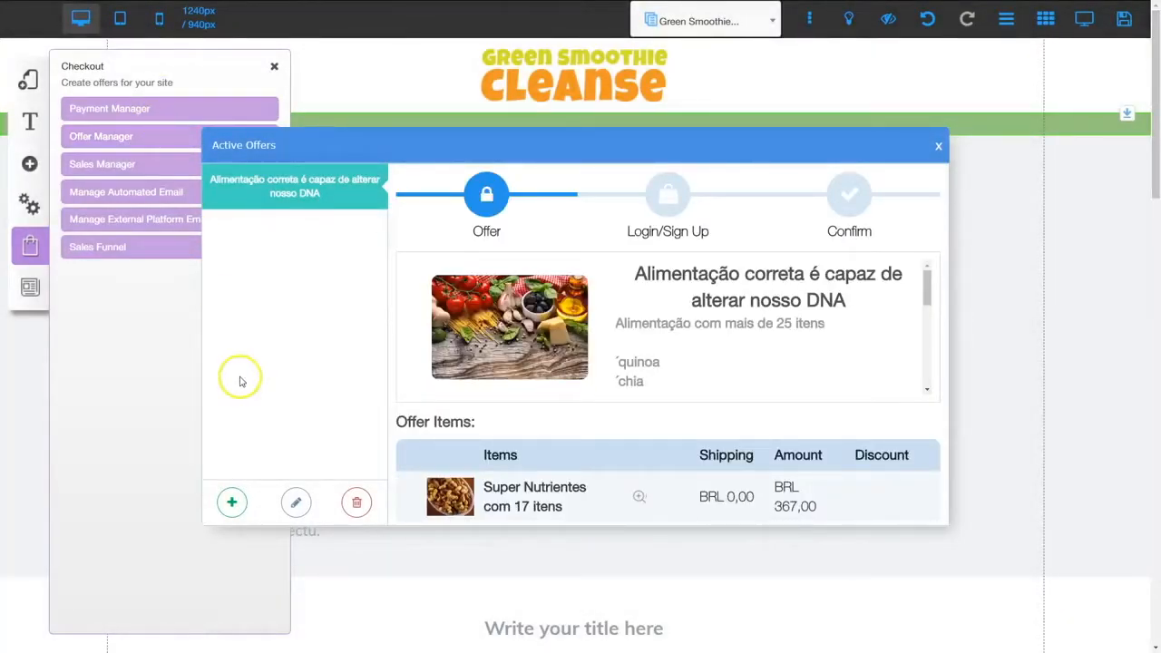
pyautogui.click(354, 504)
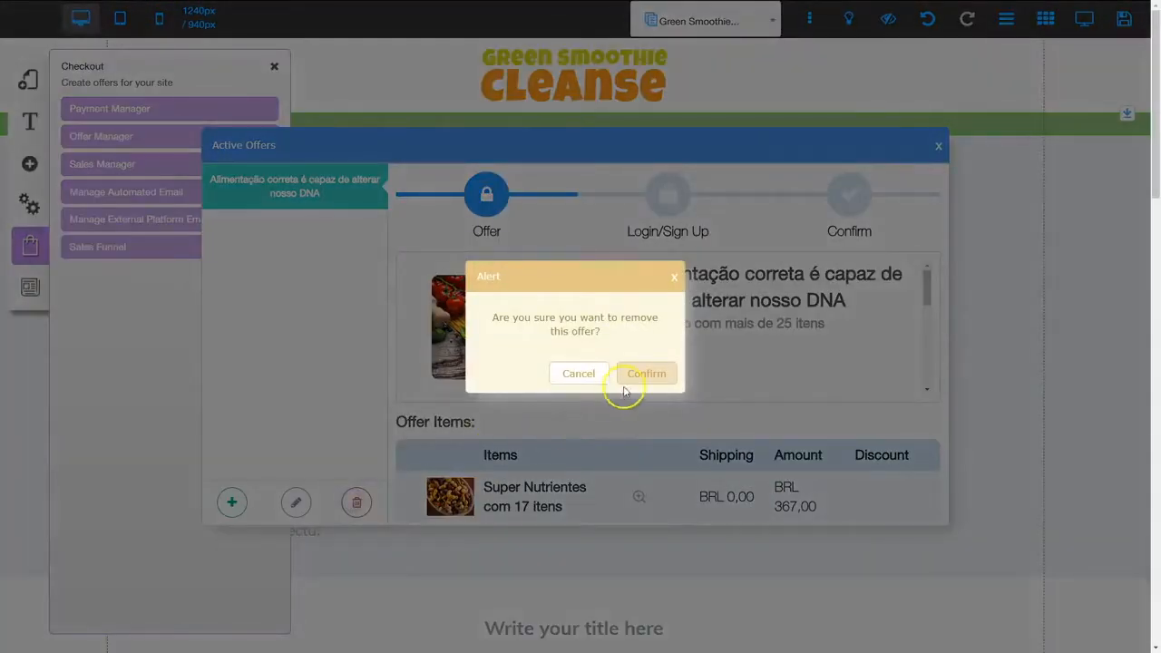
pyautogui.click(626, 378)
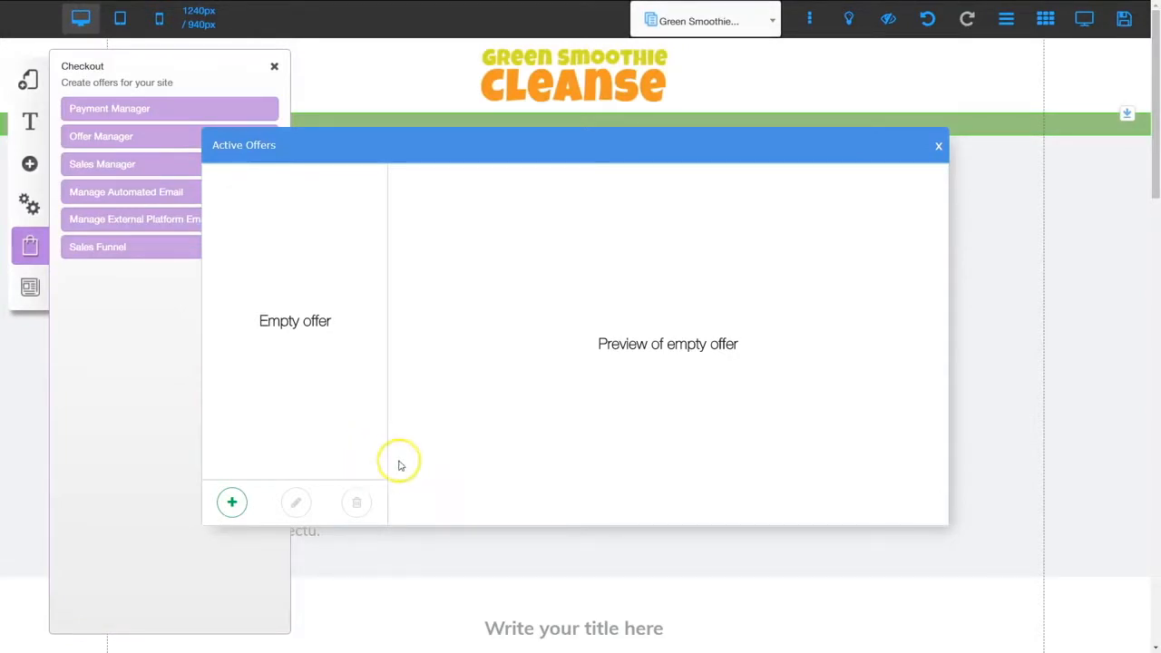
# Create an offer titled and described "10 Day Green Smoothie Cleanse" with a product image, Example payment method, U.S. Dollar currency and Thank You page.
pyautogui.click(231, 502)
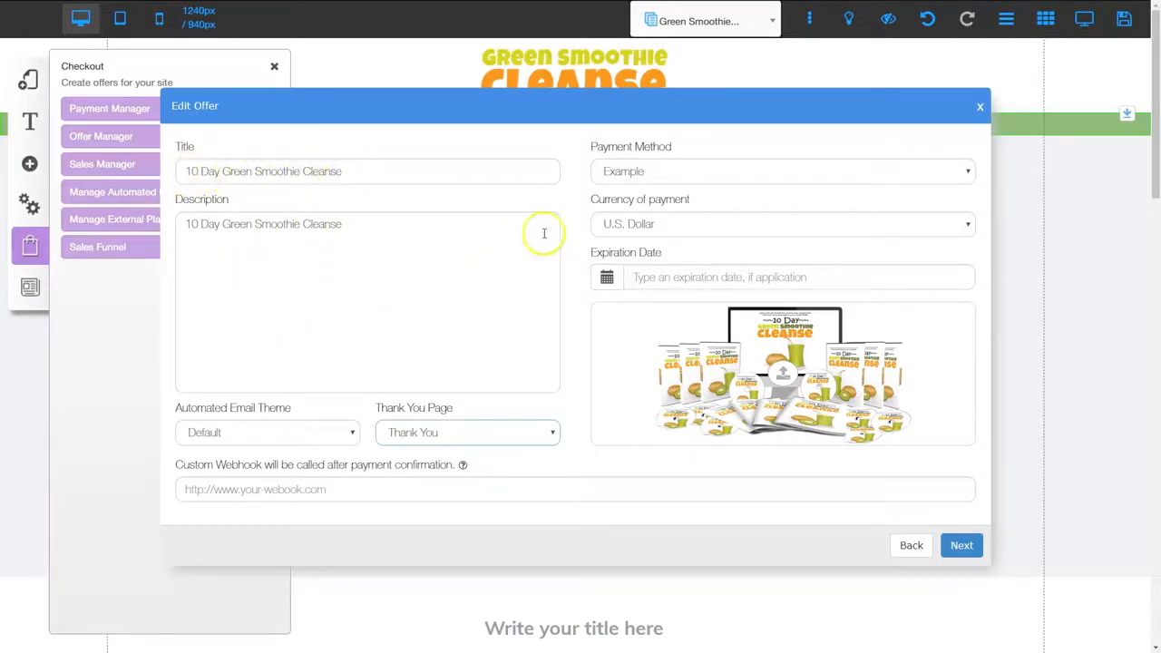
pyautogui.click(656, 172)
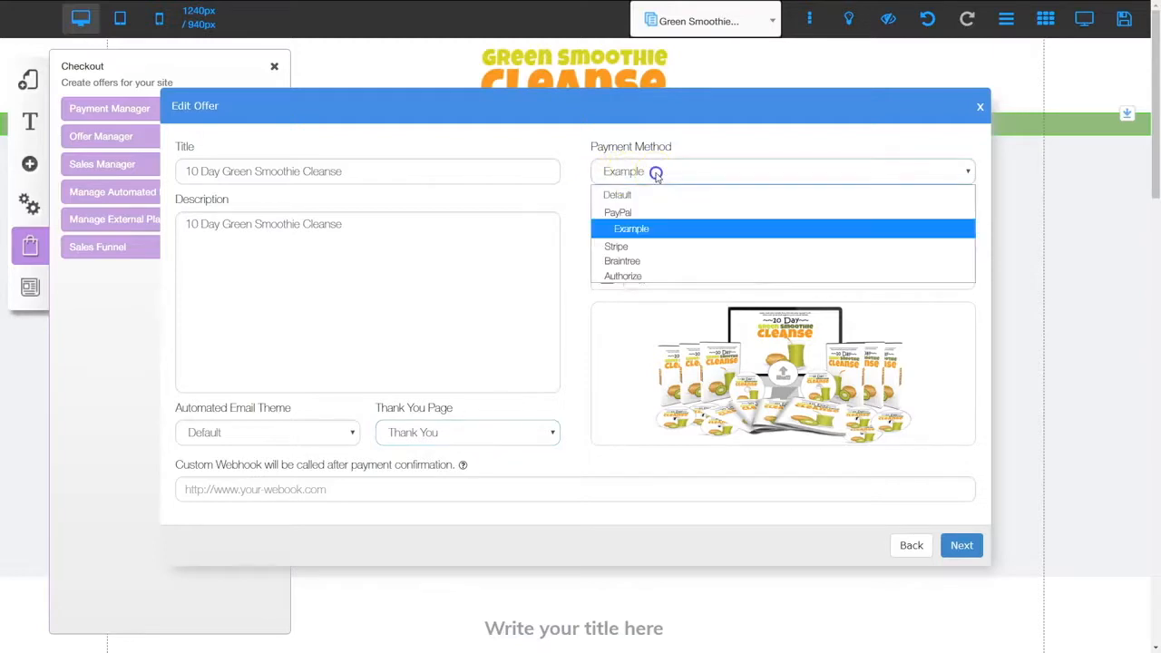
pyautogui.click(633, 230)
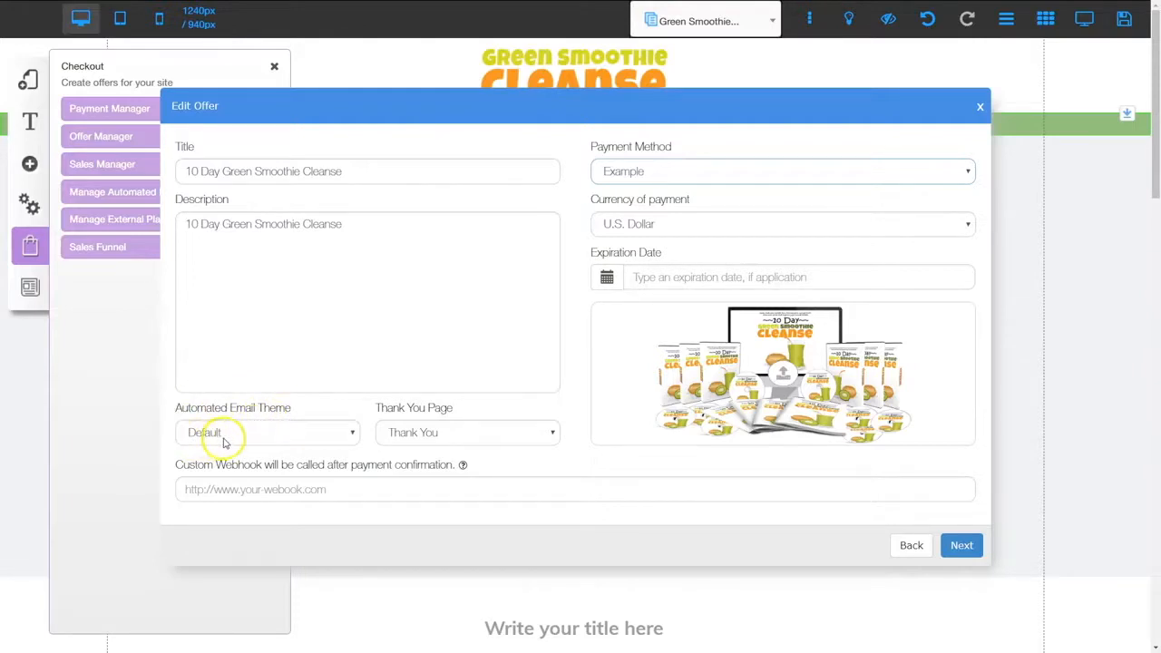
pyautogui.click(432, 436)
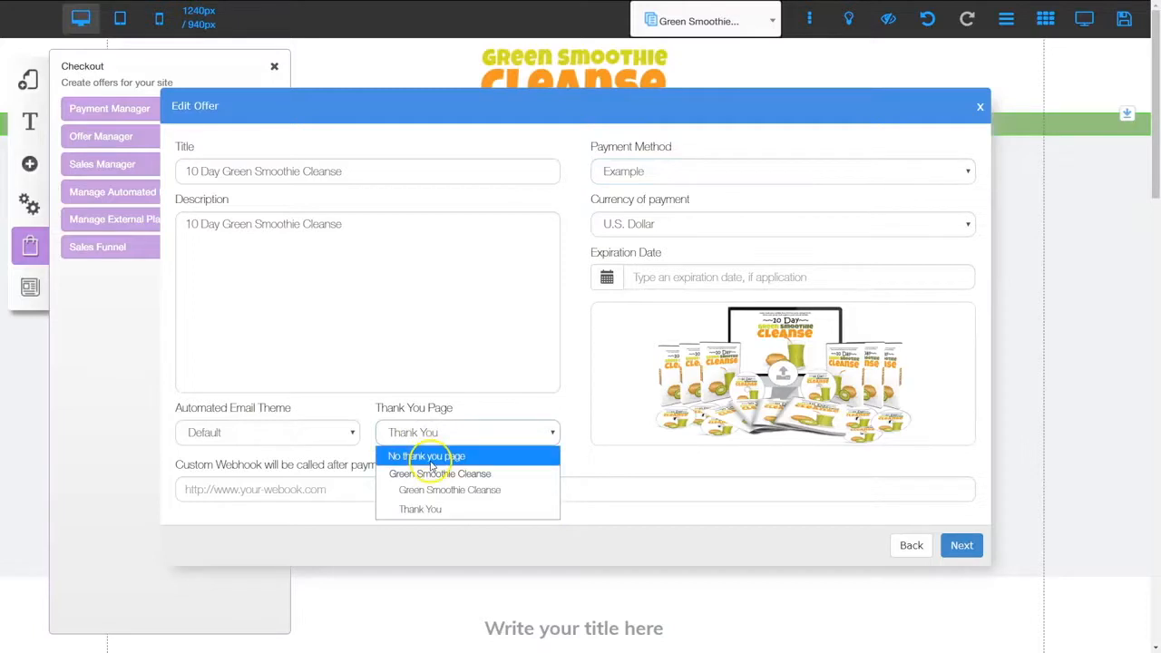
pyautogui.click(432, 511)
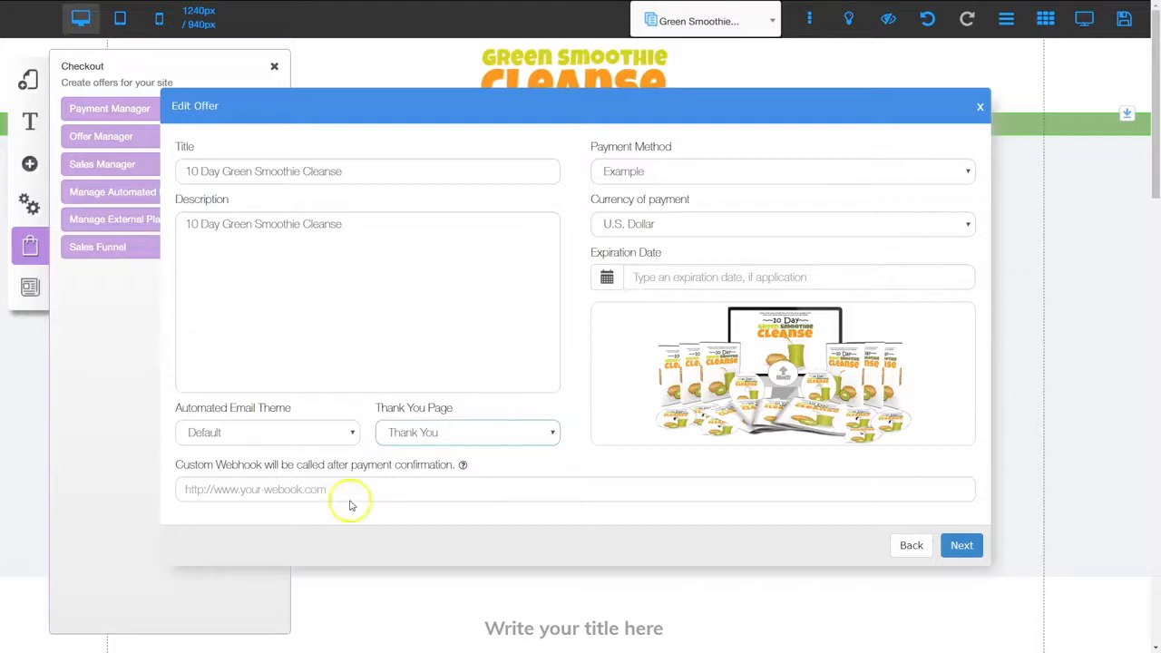
# Name and describe the offer's first item "10 Day Green Smoothie Cleanse" with price 0.05 and the product image, and save the offer.
pyautogui.click(959, 545)
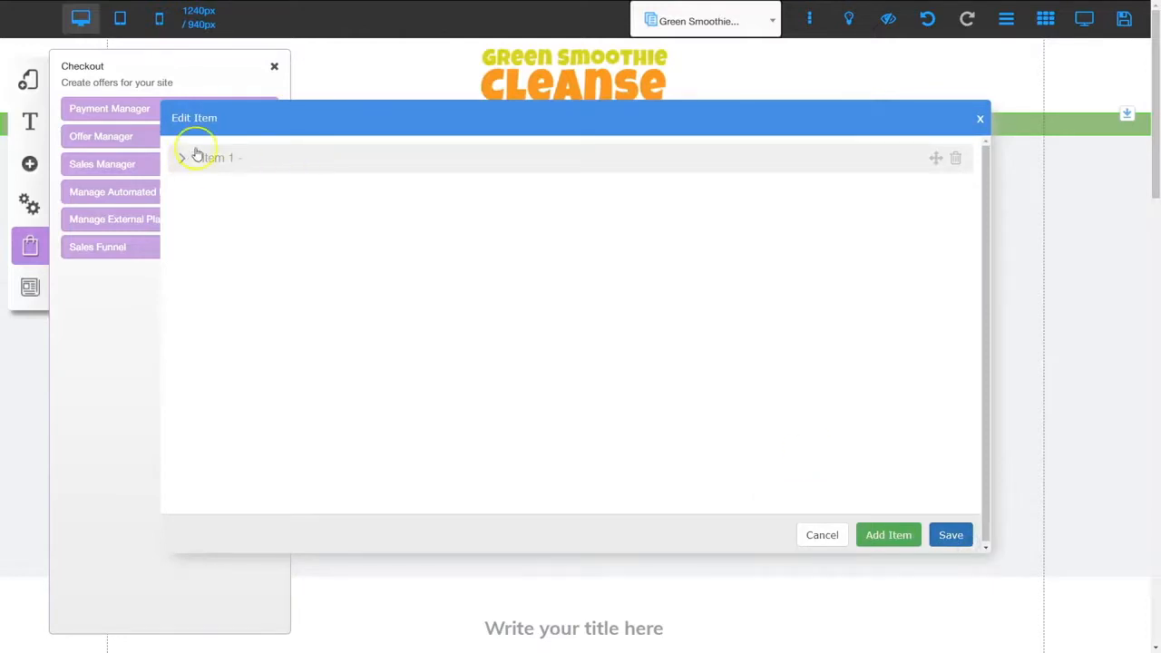
pyautogui.click(252, 159)
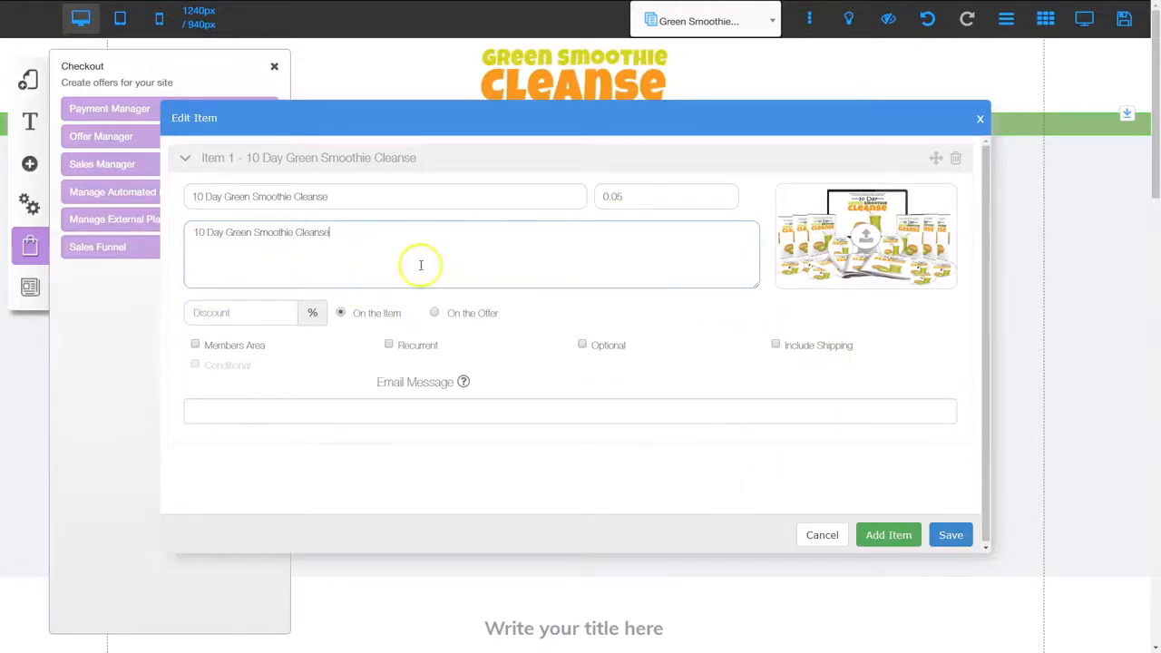
pyautogui.click(147, 333)
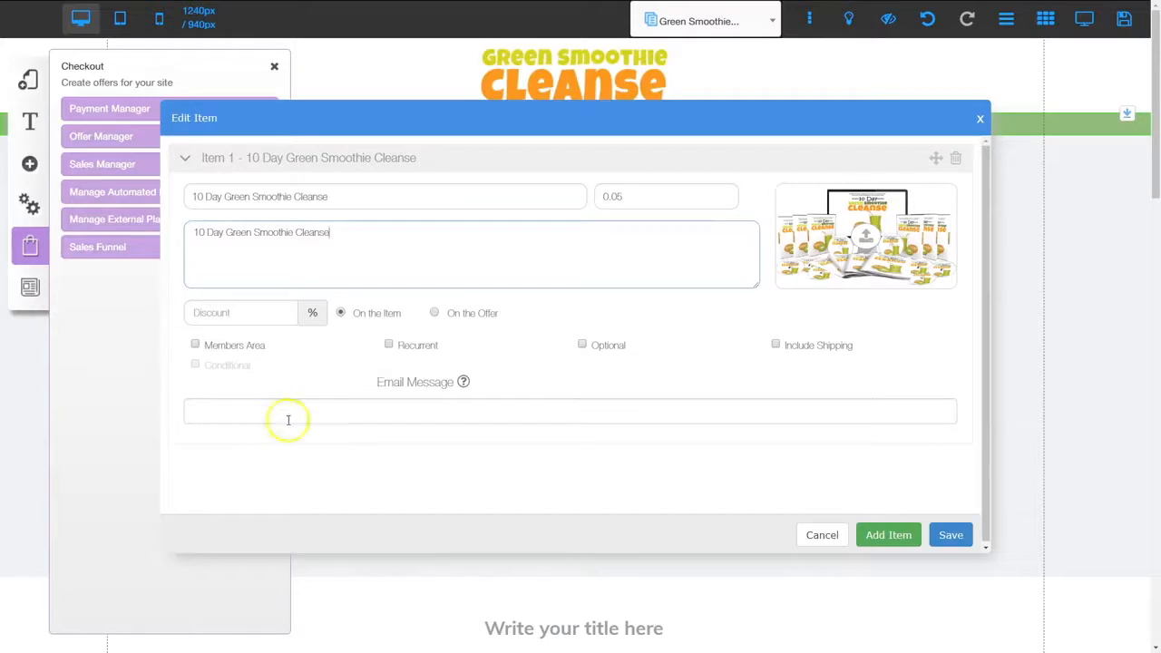
pyautogui.click(485, 265)
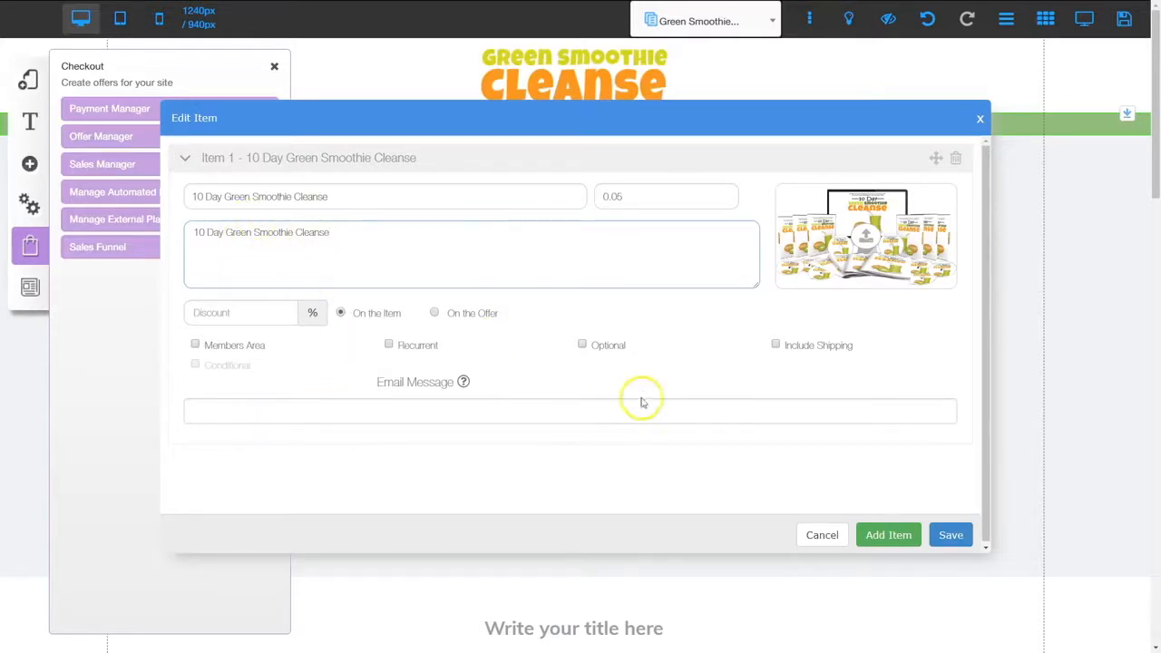
pyautogui.click(952, 535)
pyautogui.click(648, 378)
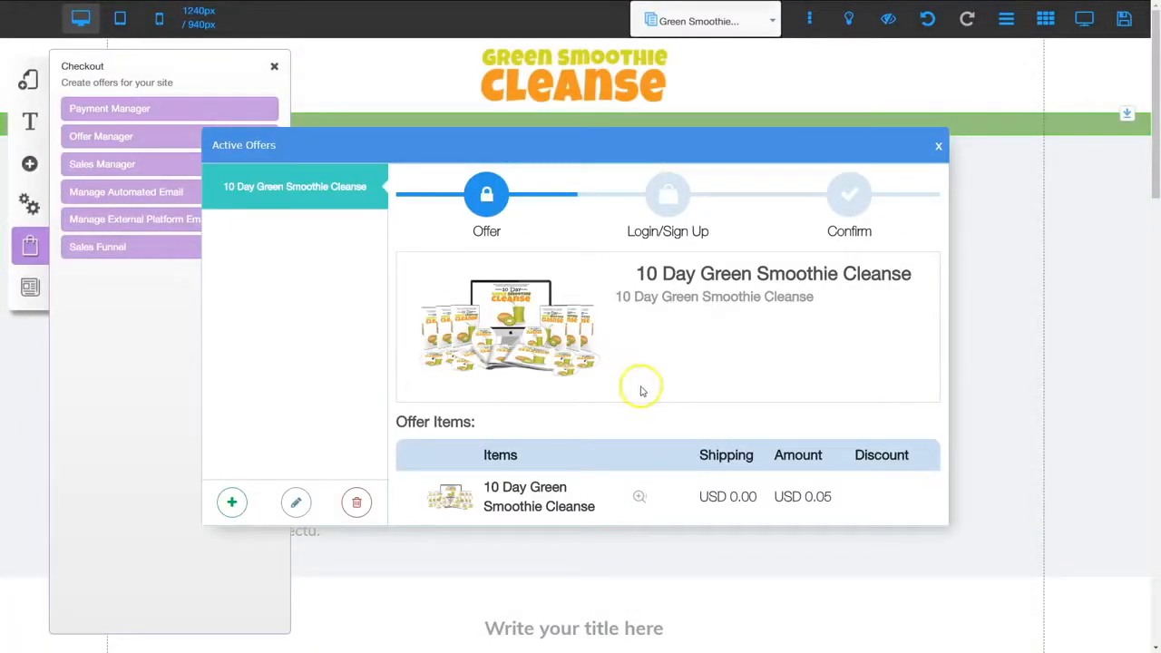
pyautogui.click(940, 148)
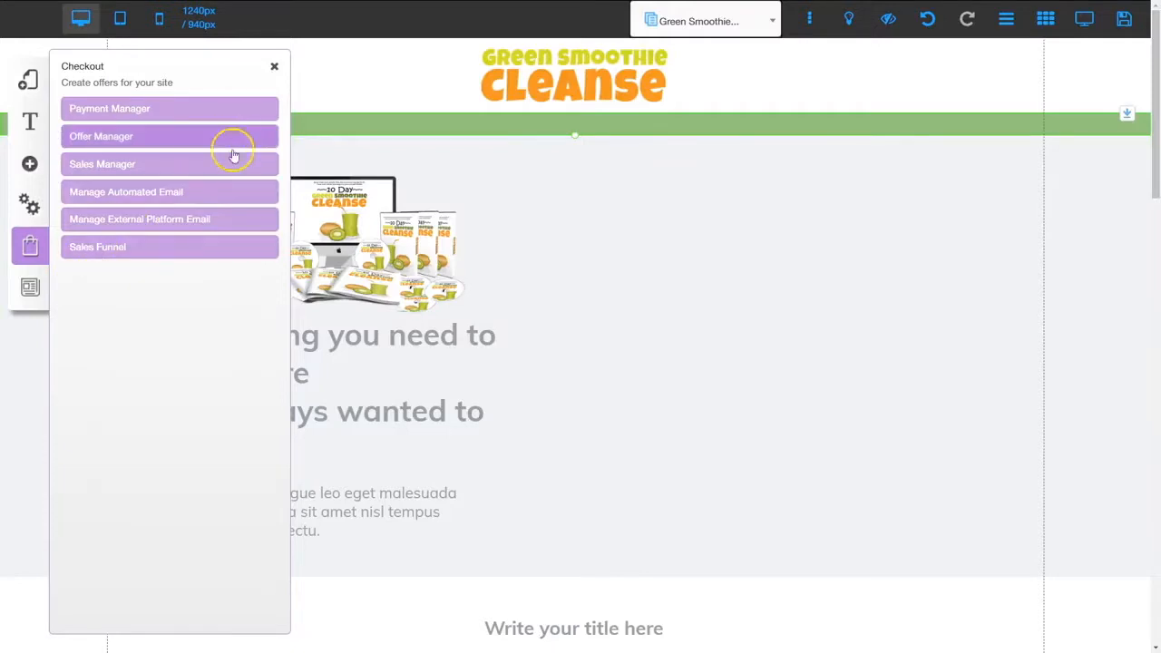
pyautogui.click(274, 68)
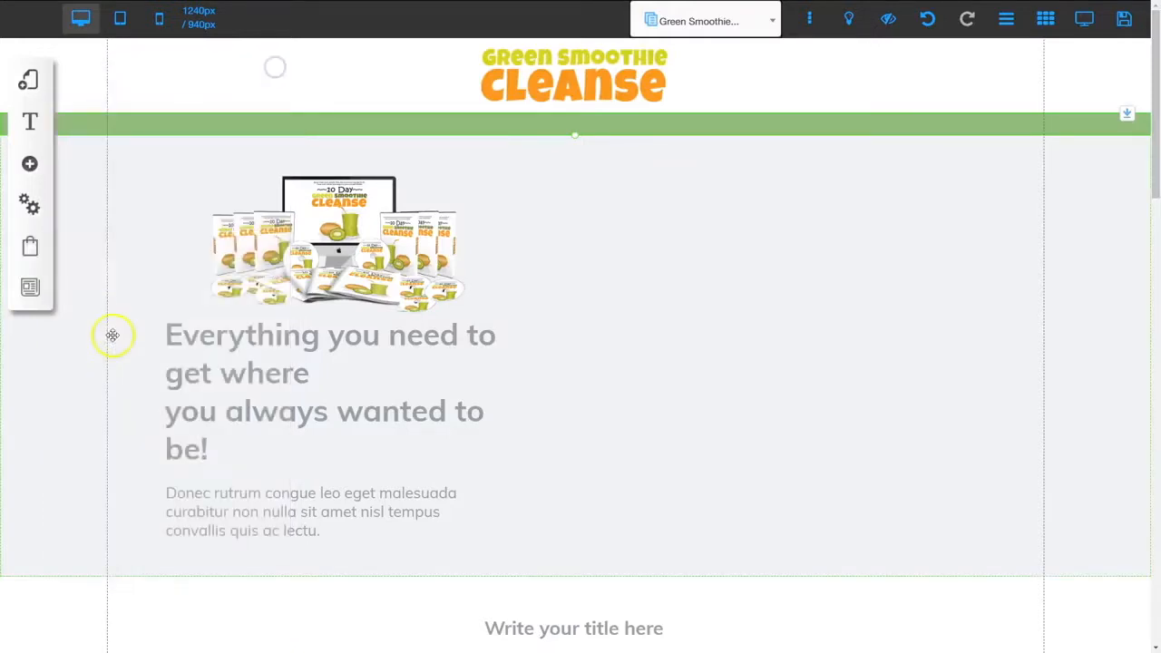
# Add a Steps 2-checkout element to the landing page, linked to the 10 Day Green Smoothie Cleanse offer.
pyautogui.click(30, 164)
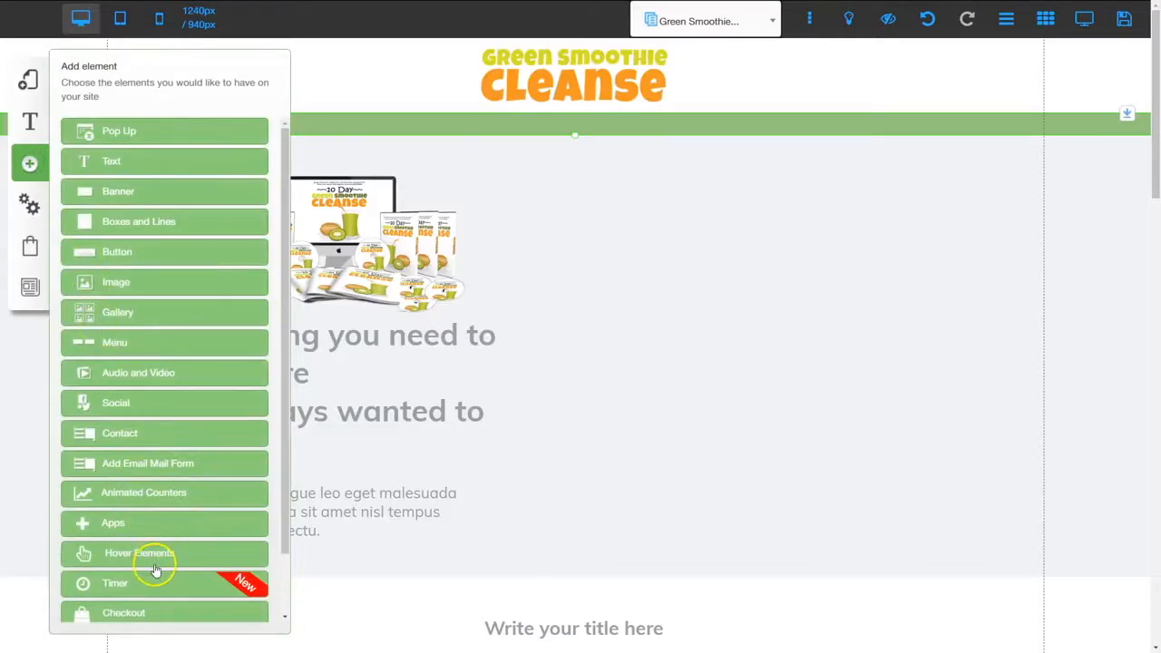
pyautogui.scroll(-2, 155, 567)
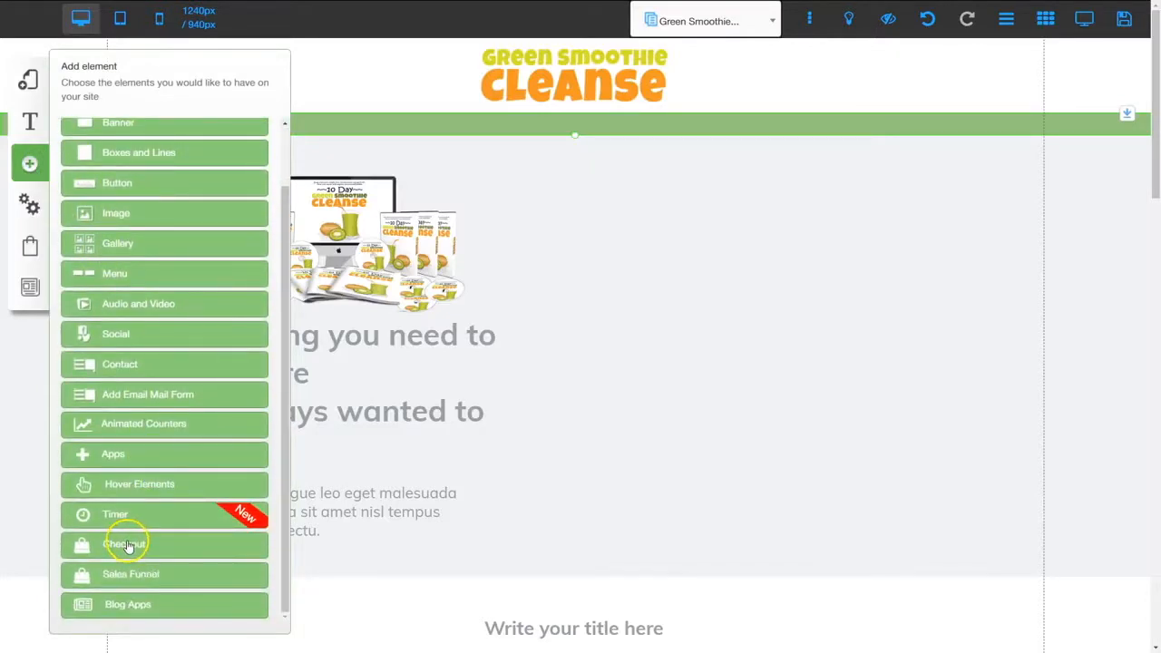
pyautogui.click(128, 546)
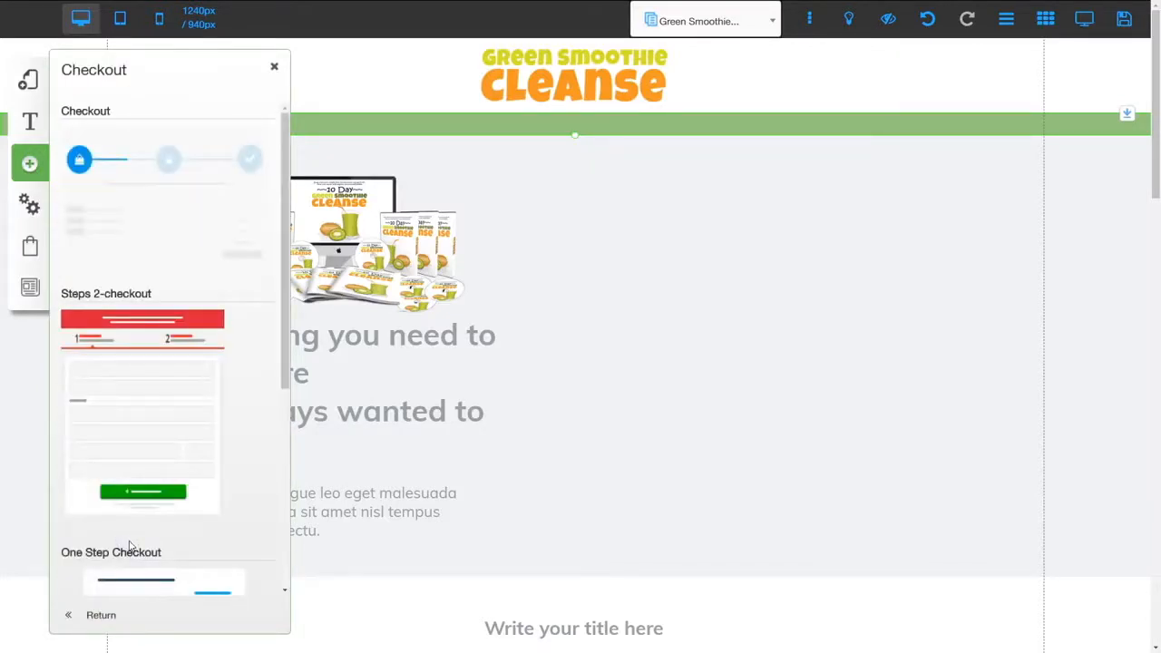
pyautogui.click(140, 411)
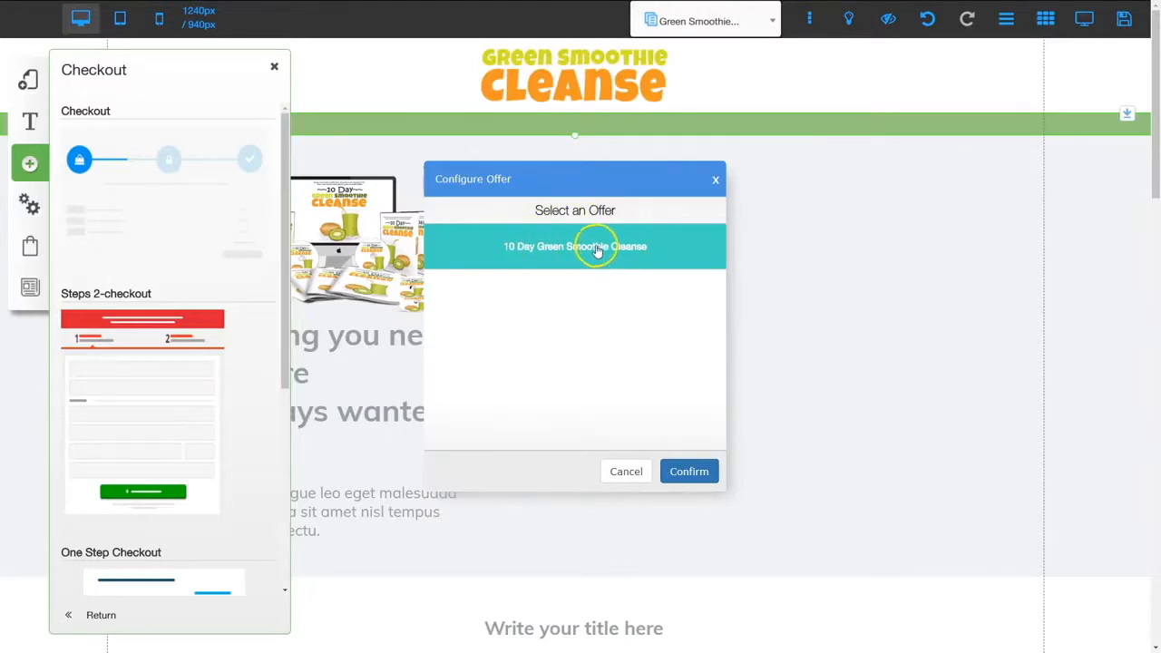
pyautogui.click(691, 471)
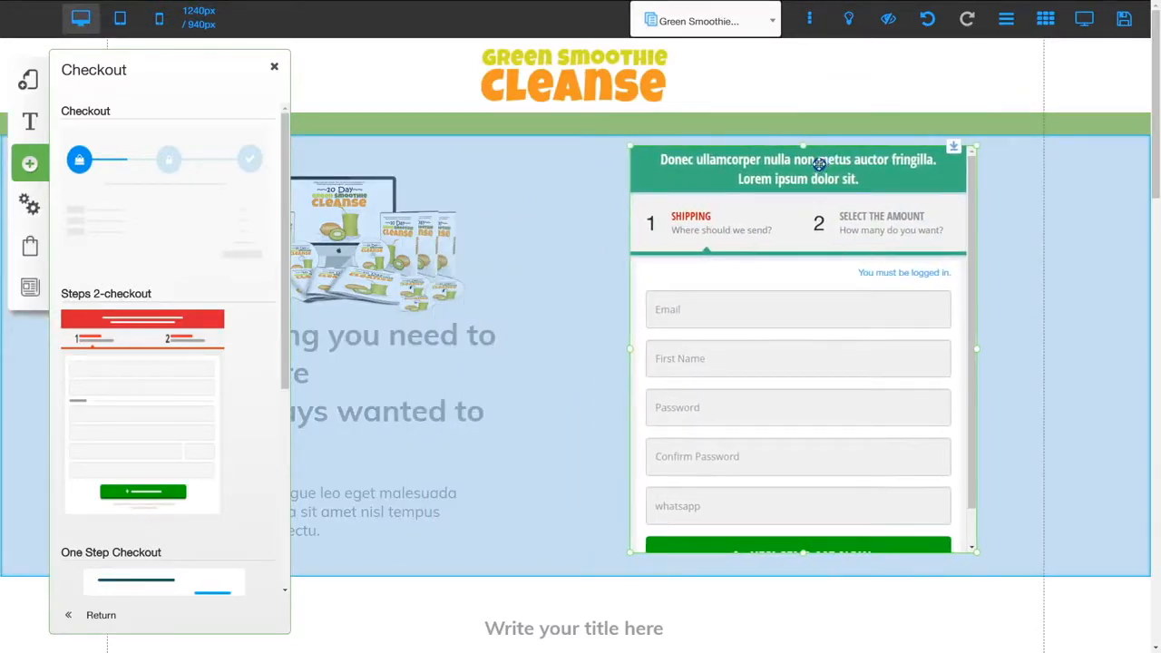
# Reposition and enlarge the checkout form beside the product image so all its fields fit, and open its configuration.
pyautogui.moveTo(810, 161); pyautogui.dragTo(837, 161)
pyautogui.click(830, 384)
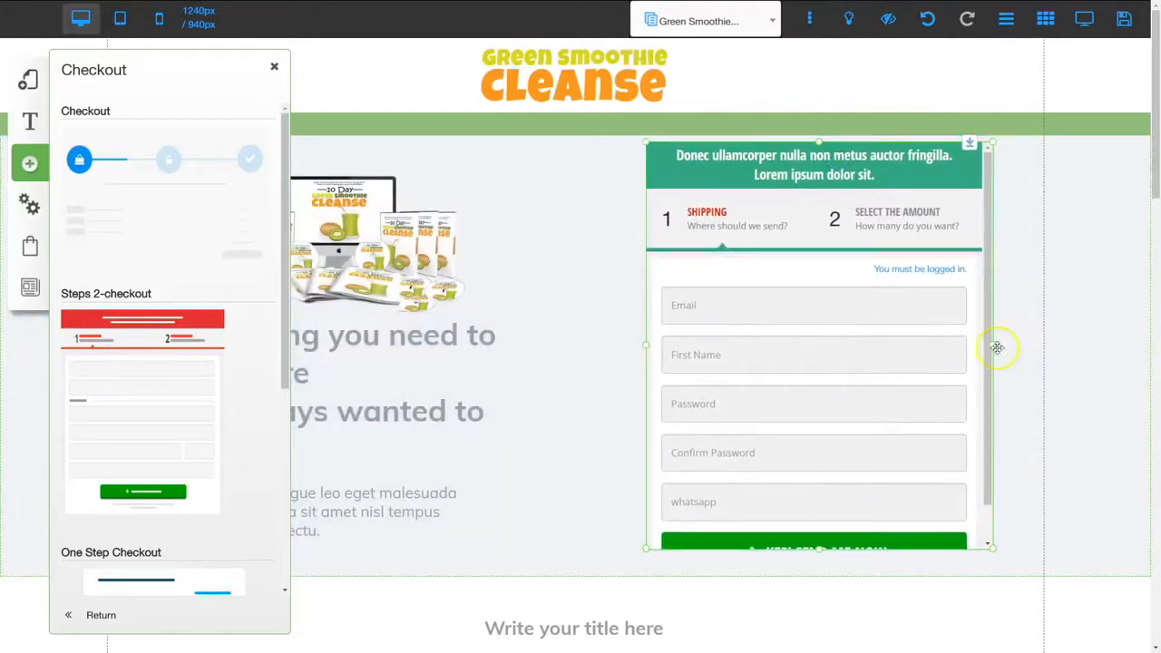
pyautogui.moveTo(995, 351); pyautogui.dragTo(1034, 352)
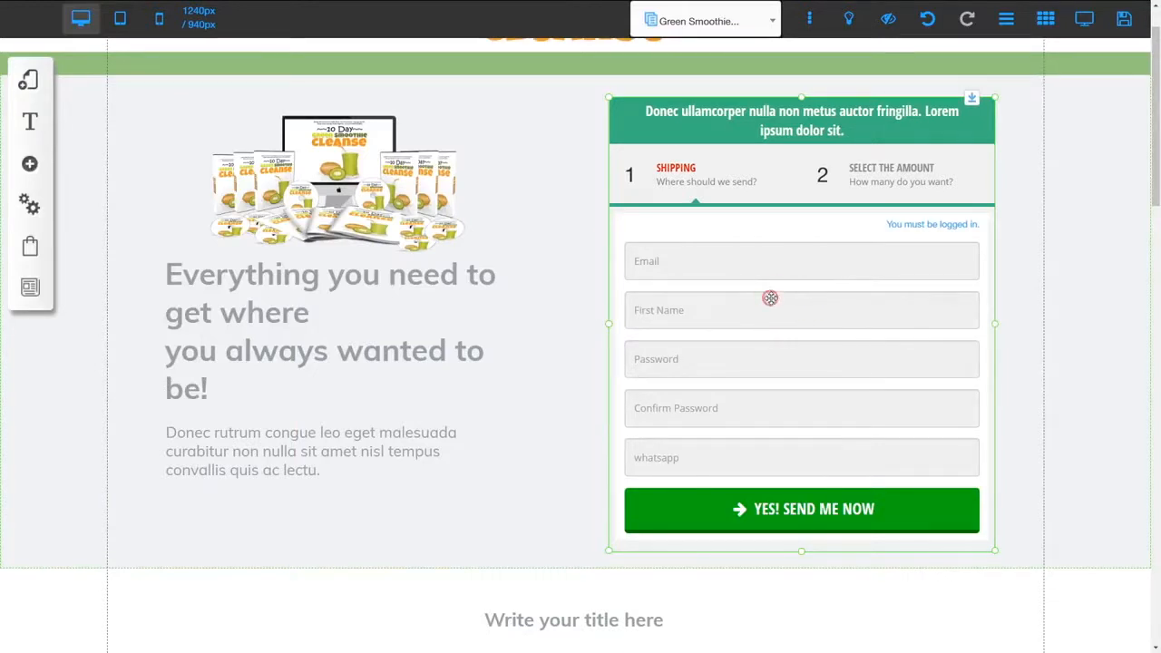
pyautogui.click(770, 297)
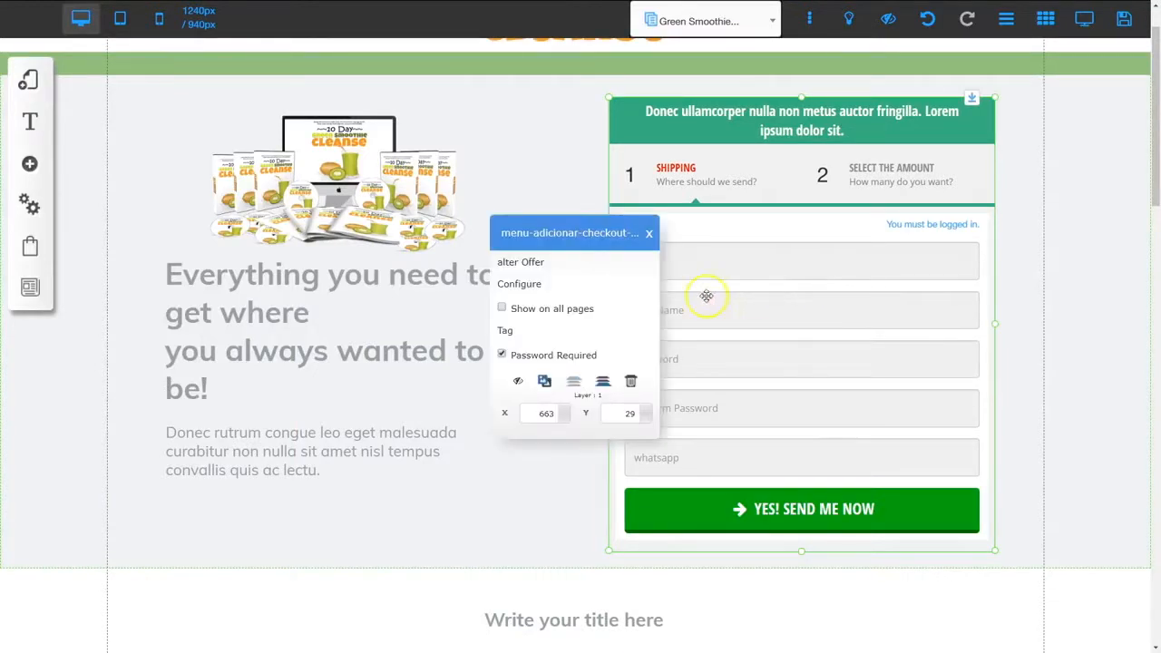
pyautogui.click(526, 288)
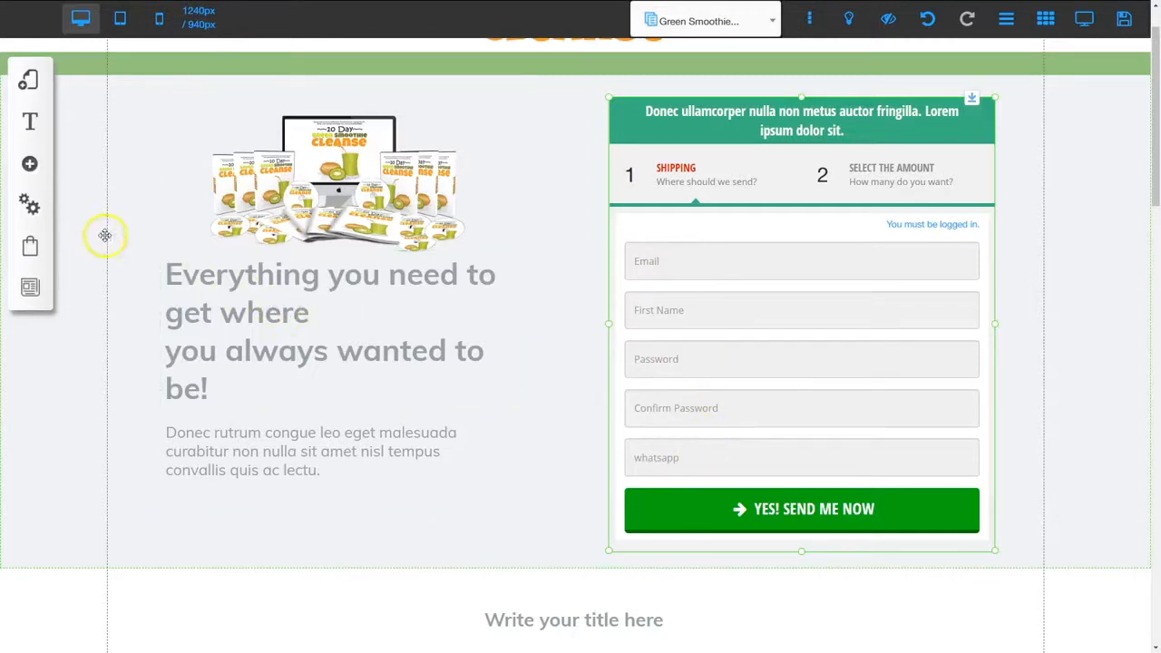
# Delete both whatsapp custom fields from the site's user registration fields and save the field setup.
pyautogui.click(30, 207)
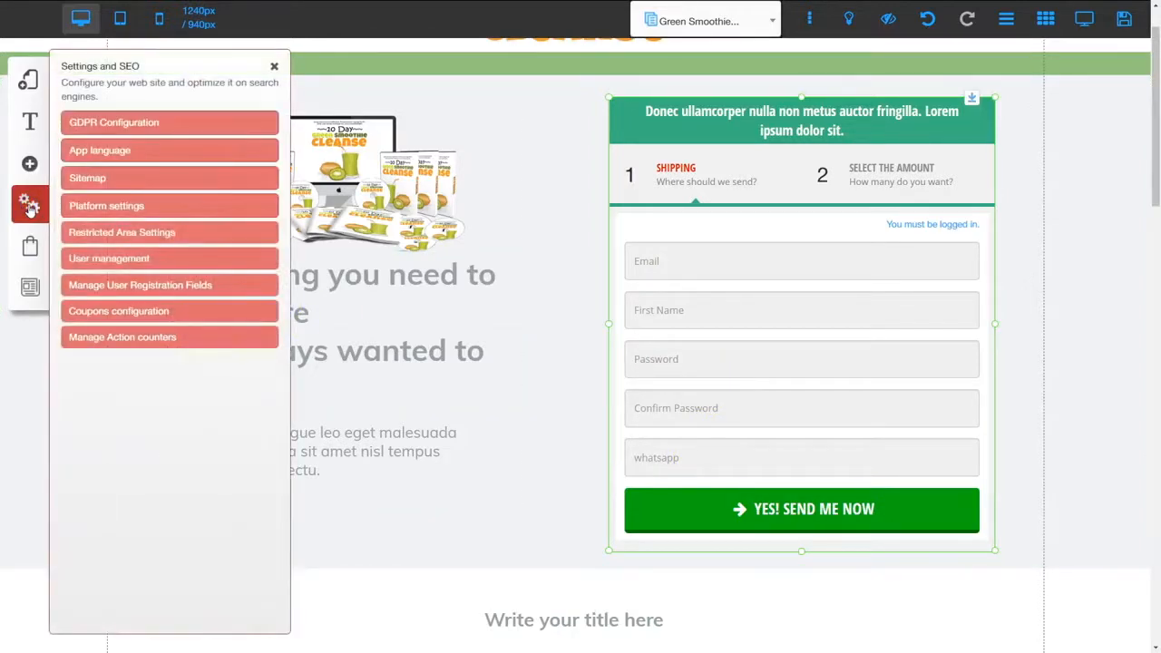
pyautogui.click(108, 258)
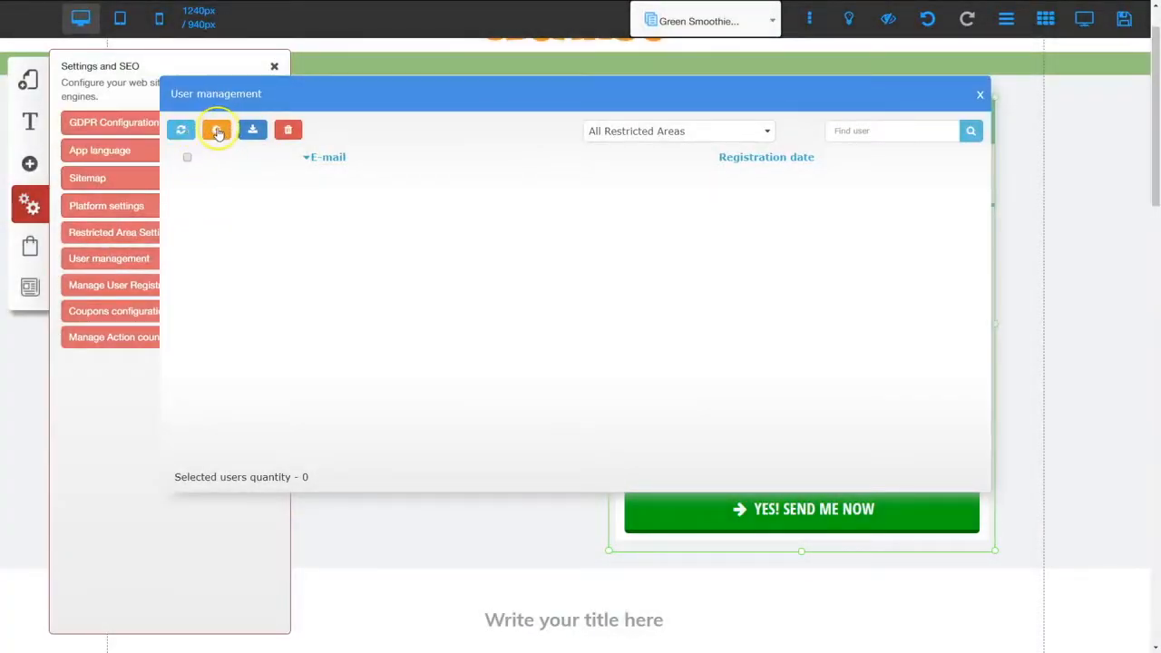
pyautogui.click(217, 132)
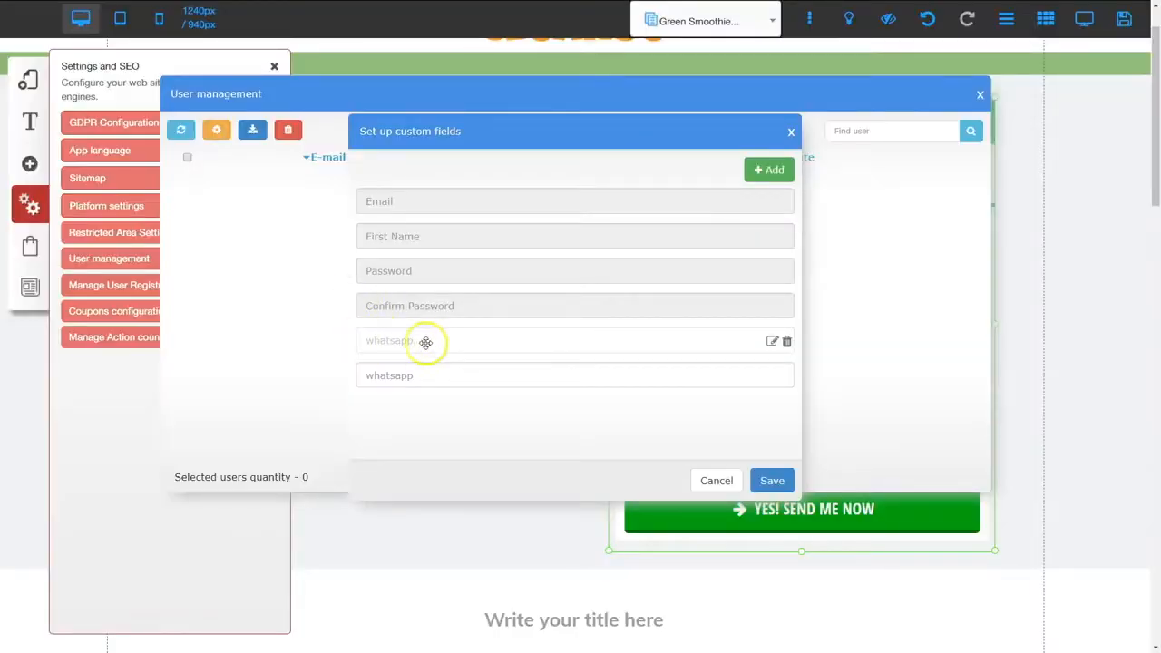
pyautogui.click(785, 342)
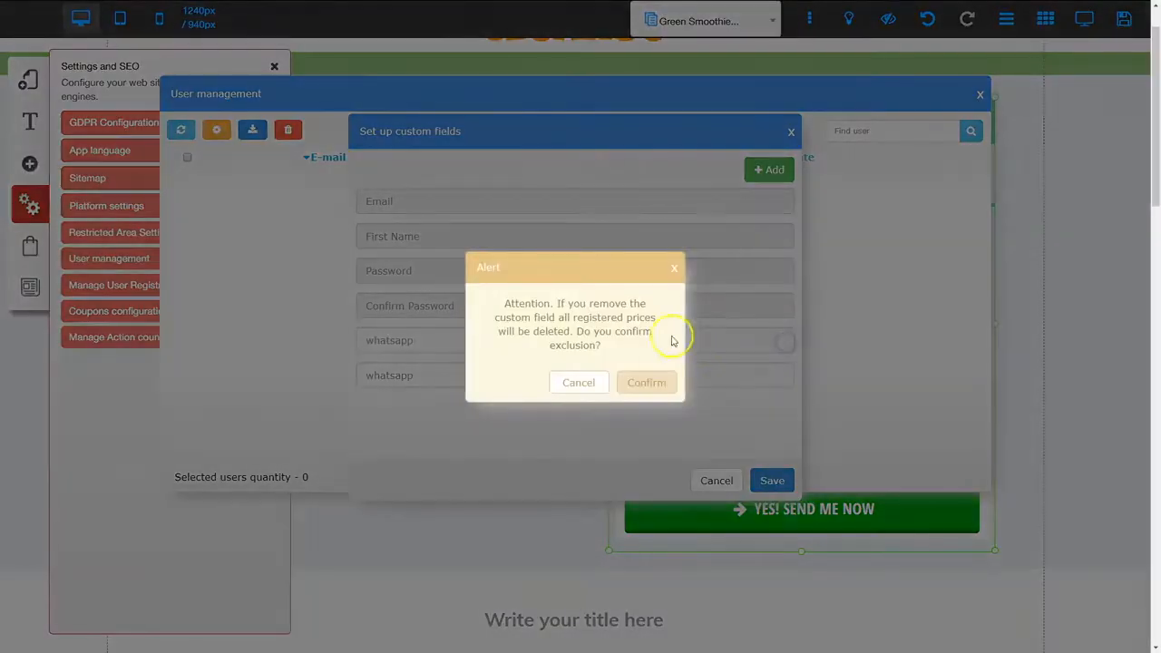
pyautogui.click(647, 382)
pyautogui.click(785, 341)
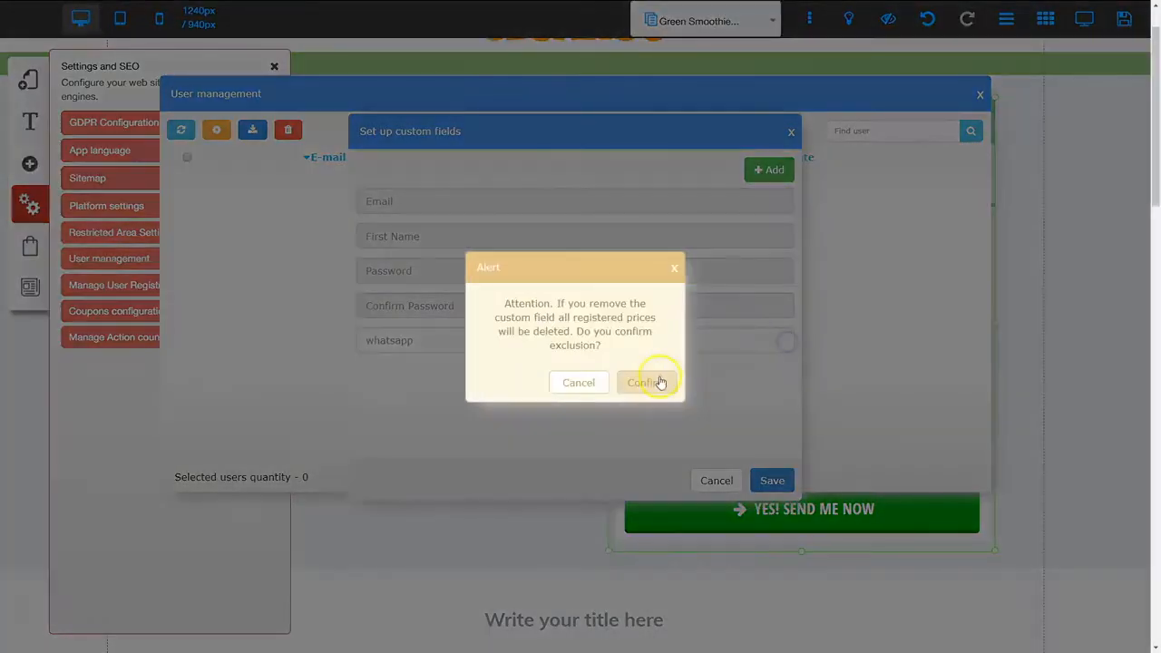
pyautogui.click(658, 382)
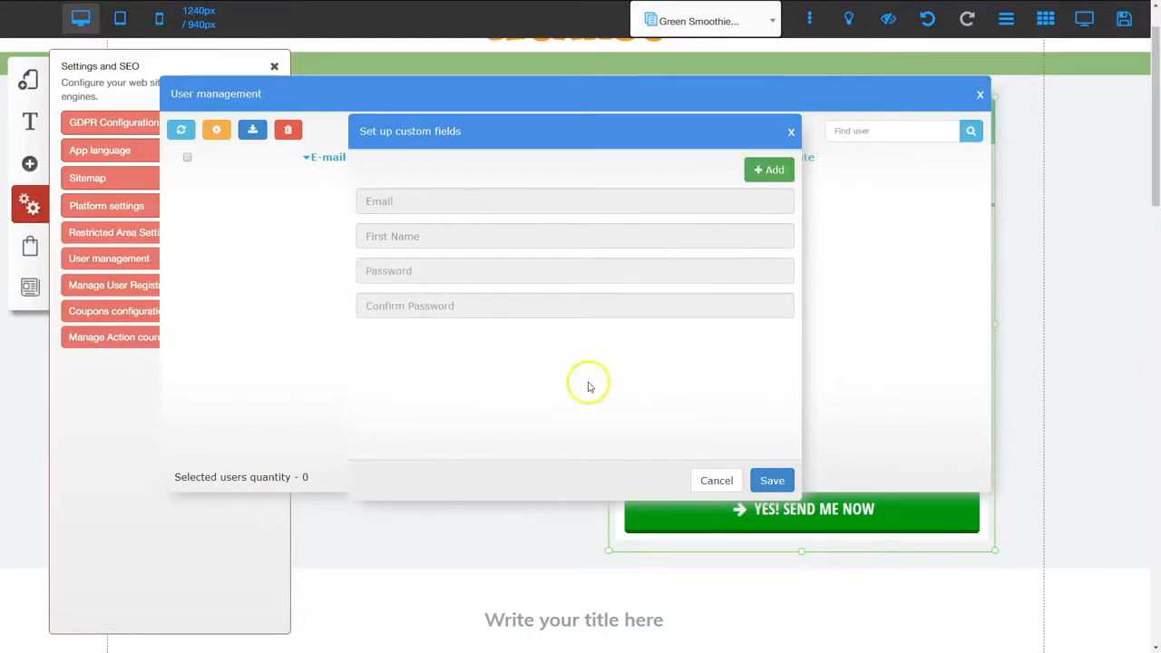
pyautogui.click(772, 481)
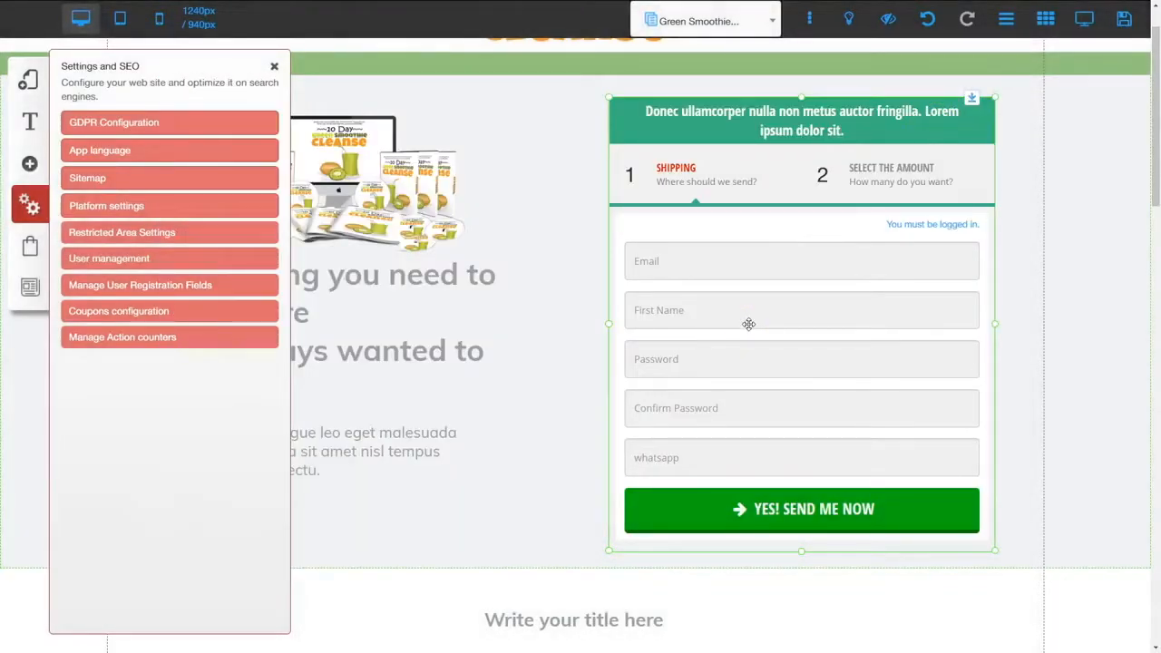
# Reassign the 10 Day Green Smoothie Cleanse offer to the checkout form to refresh its fields.
pyautogui.click(754, 262)
pyautogui.click(538, 263)
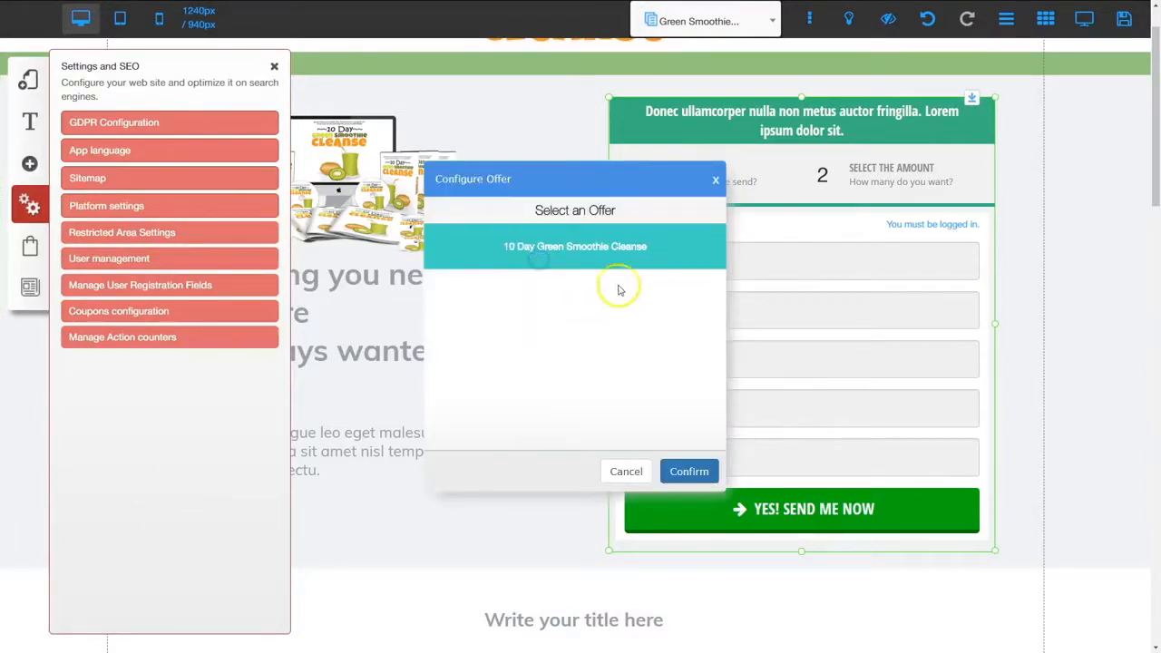
pyautogui.click(544, 247)
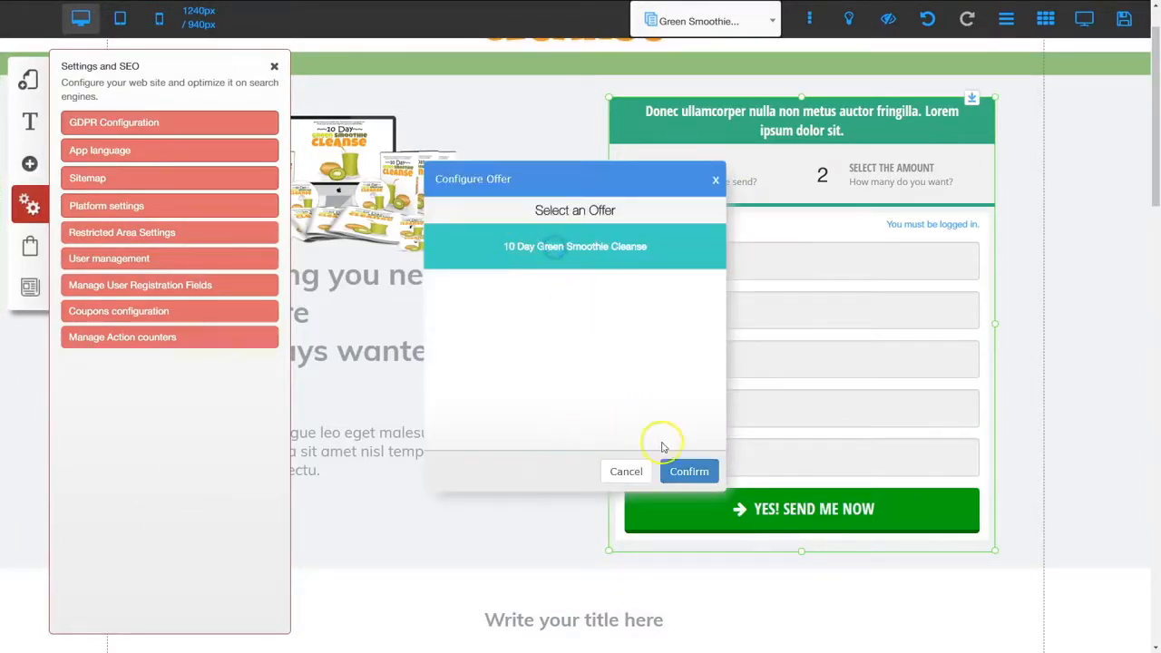
pyautogui.click(686, 471)
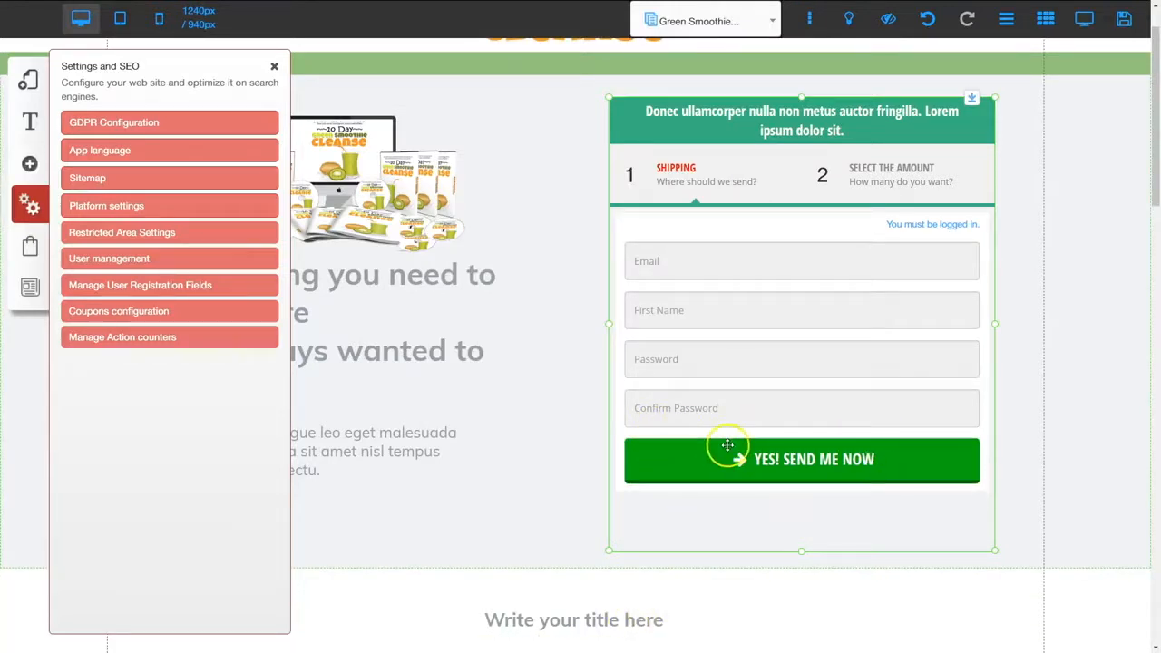
pyautogui.click(274, 67)
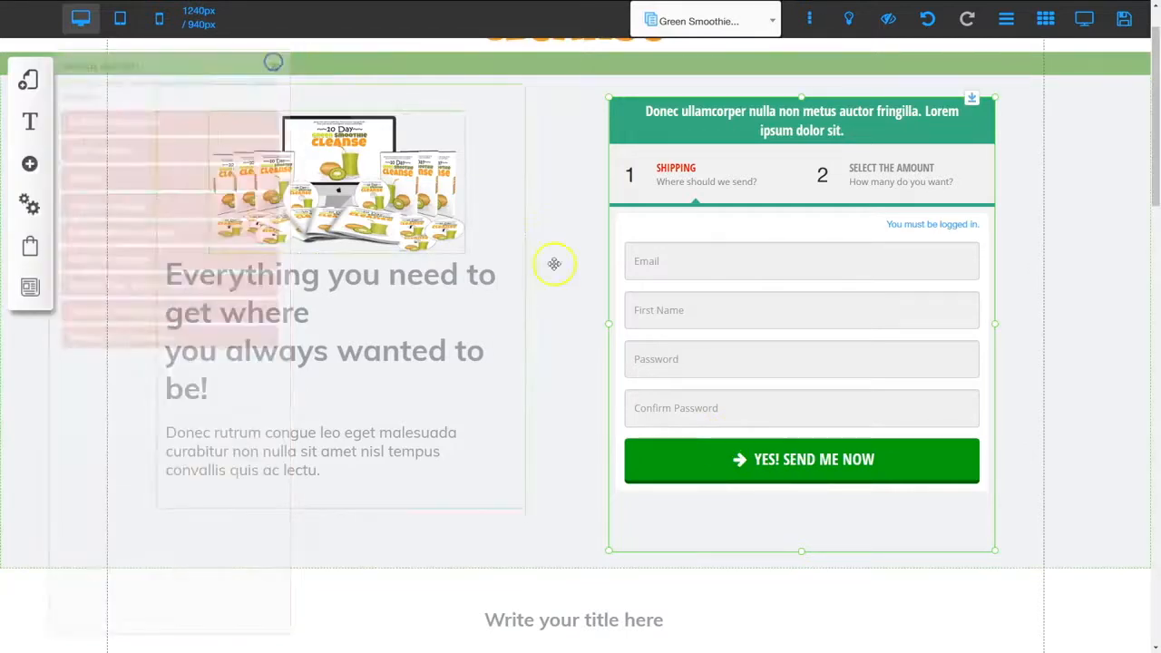
# Shorten the checkout form and its grey section, and move the section below up to meet it.
pyautogui.moveTo(797, 544); pyautogui.dragTo(799, 513)
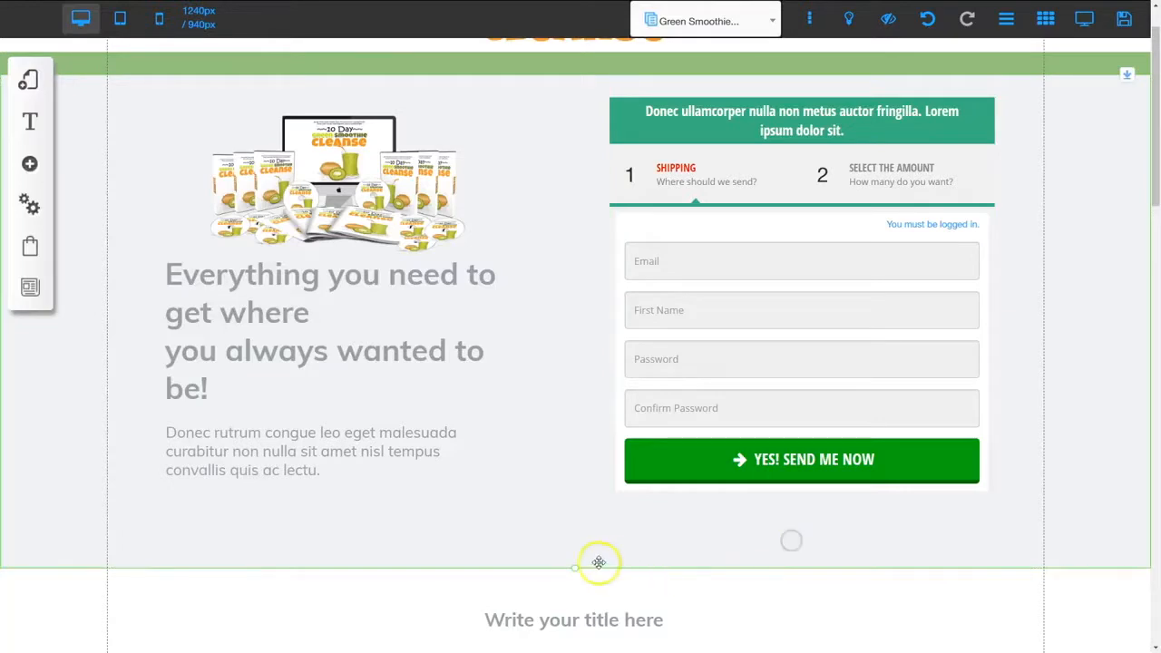
pyautogui.moveTo(573, 556); pyautogui.dragTo(575, 513)
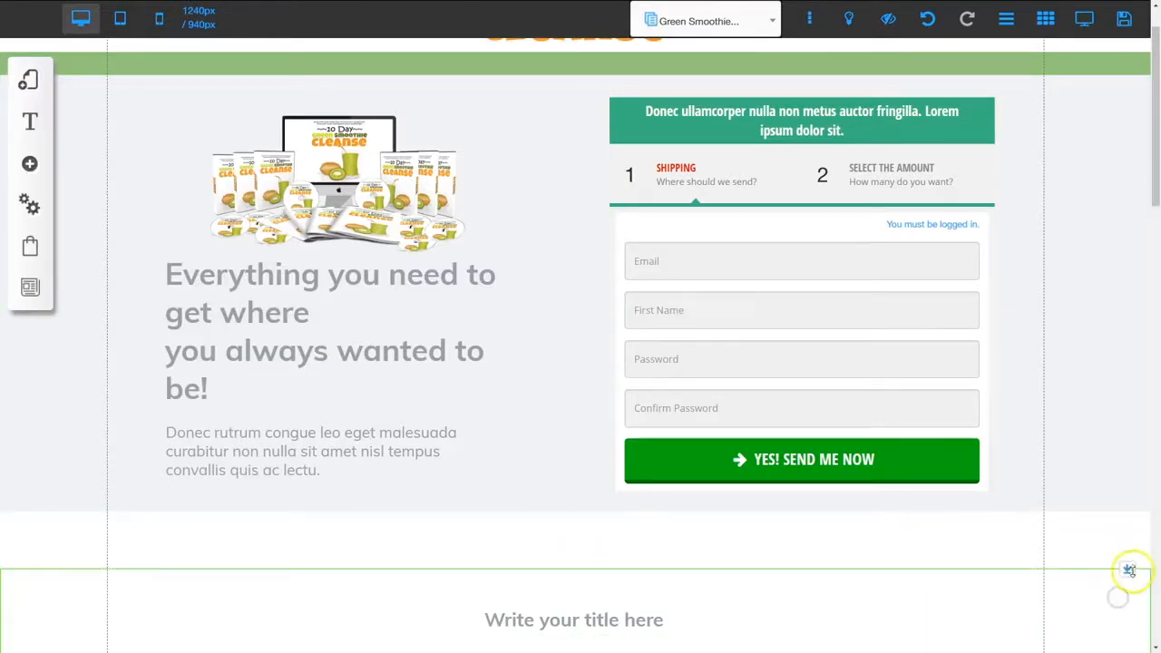
pyautogui.moveTo(1130, 568); pyautogui.dragTo(1124, 513)
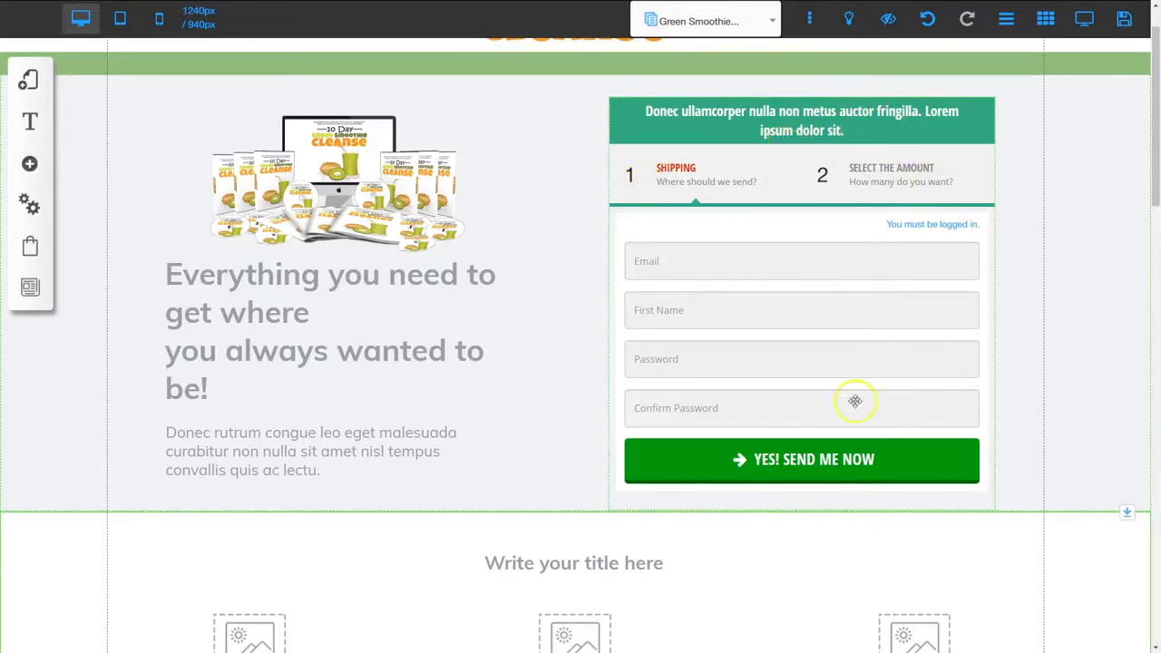
# Set the checkout form's title header to "10 Day Green Smoothie Cleanse" and confirm the appearance settings.
pyautogui.click(812, 257)
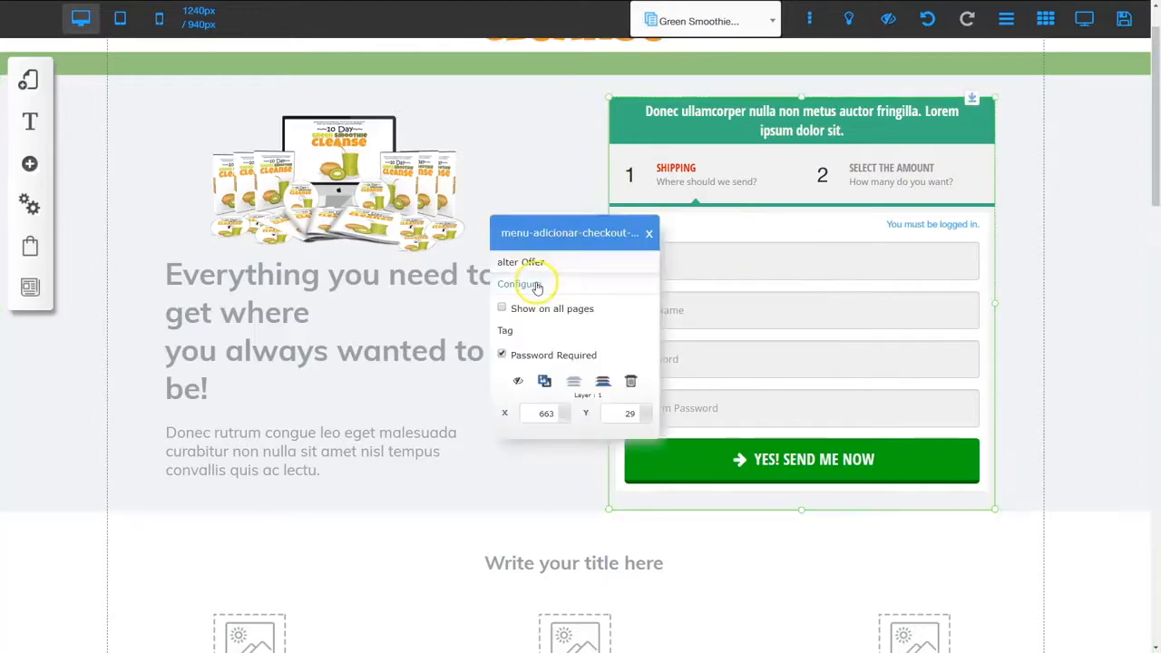
pyautogui.click(537, 284)
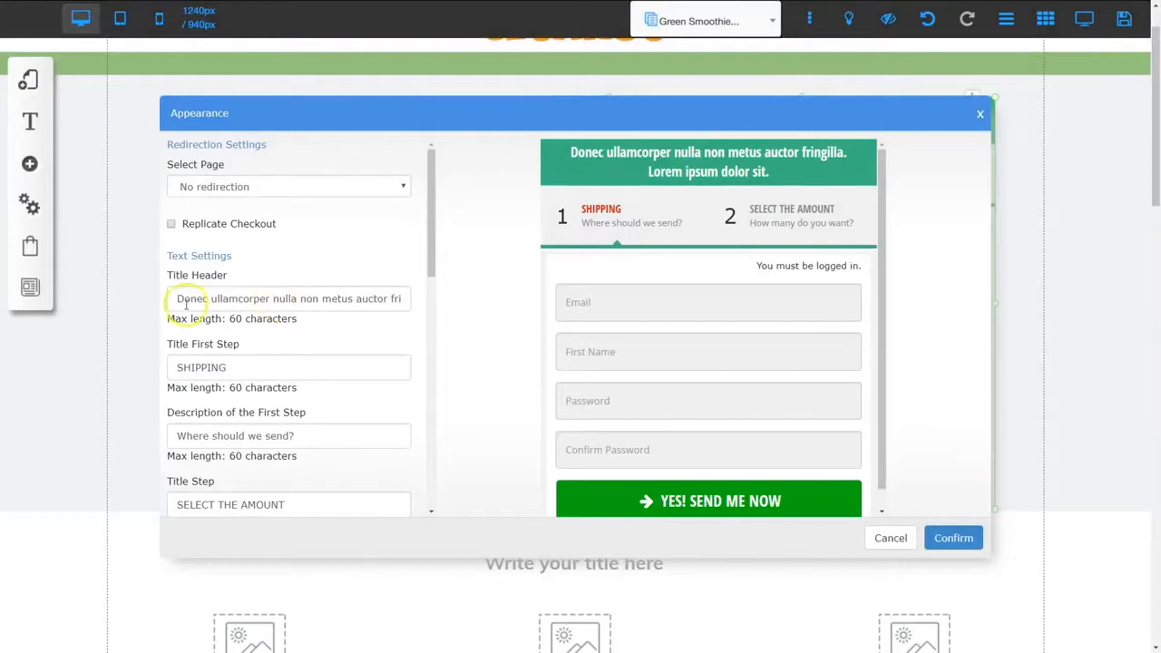
pyautogui.moveTo(176, 301); pyautogui.dragTo(396, 299)
pyautogui.write('10 Day Green Smoothie Cleanse')
pyautogui.click(457, 306)
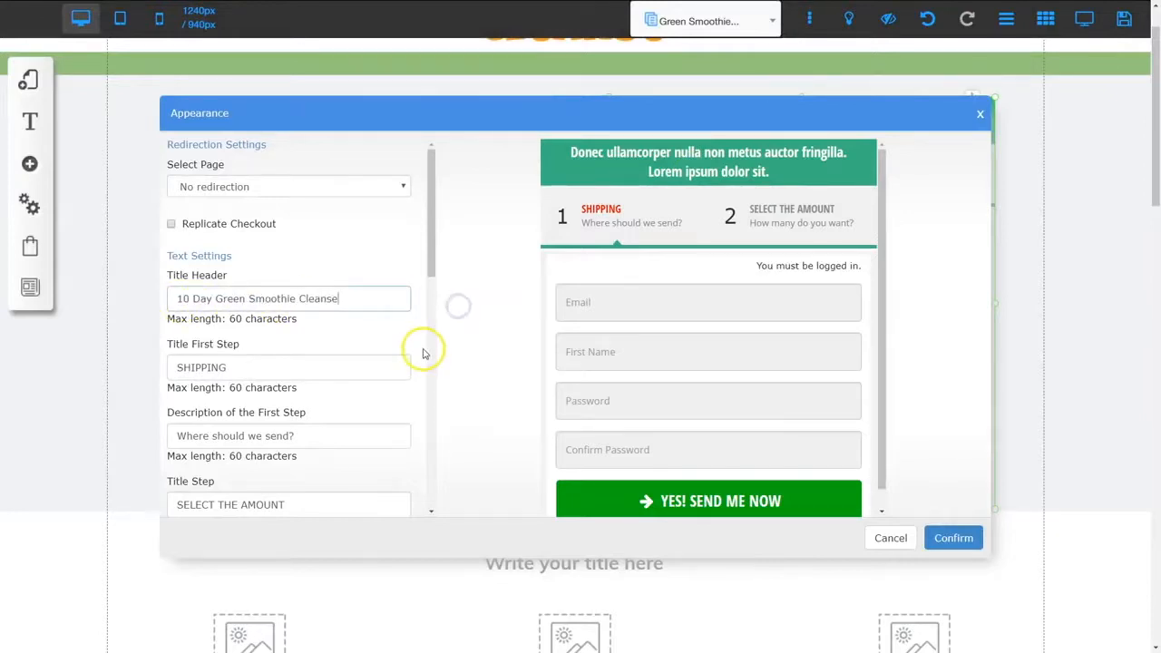
pyautogui.click(946, 537)
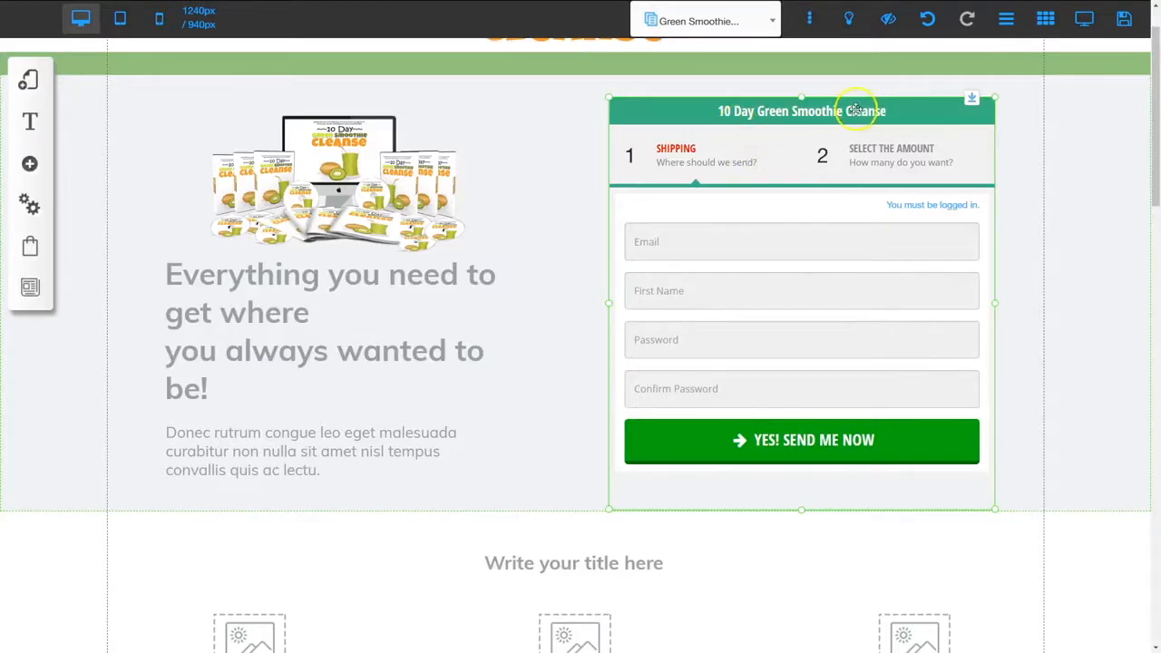
# Set the checkout form's first step title to "REGISTER" and its description to "Please register your account".
pyautogui.click(720, 279)
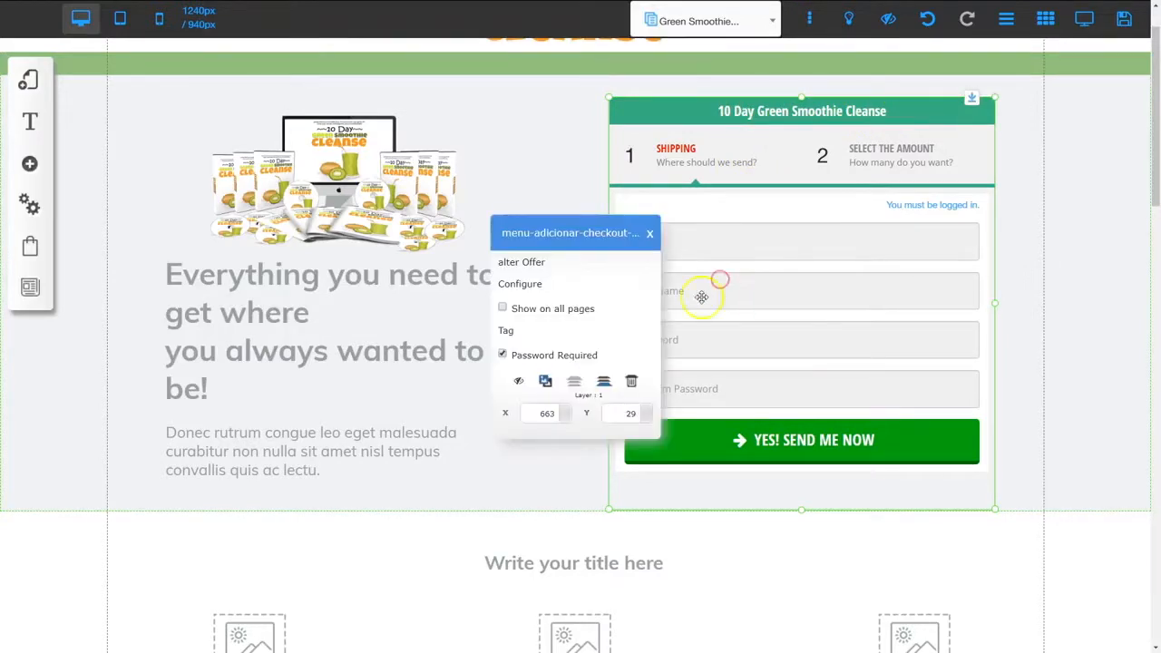
pyautogui.click(531, 283)
pyautogui.moveTo(239, 366); pyautogui.dragTo(167, 366)
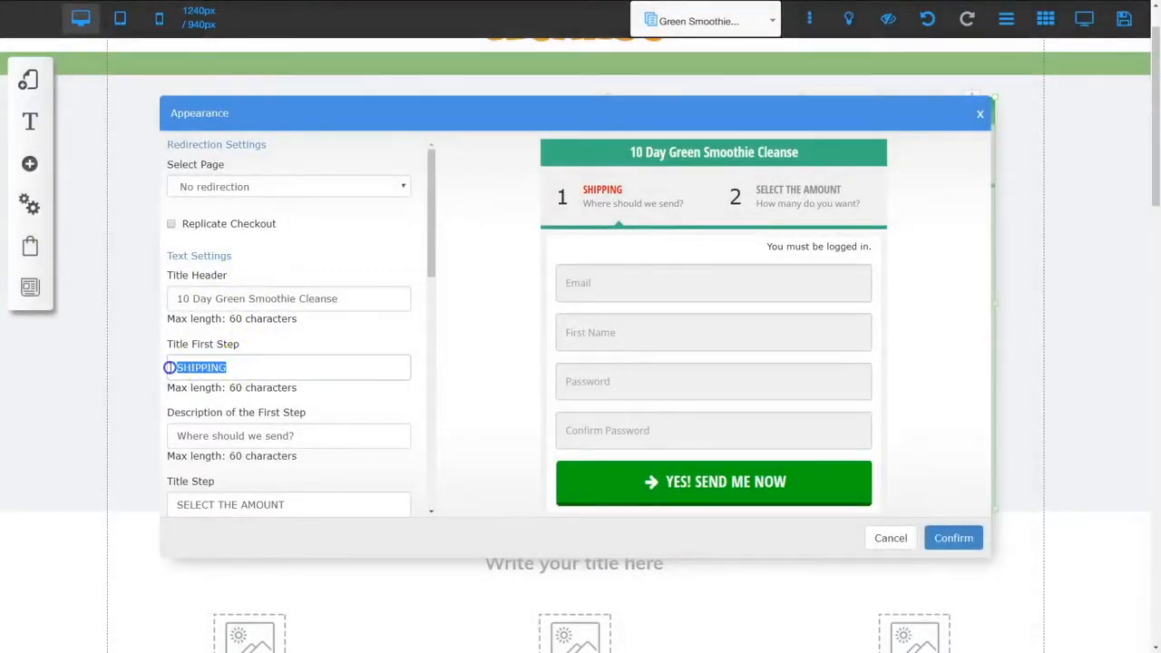
pyautogui.write('REGISTER')
pyautogui.press('Tab')
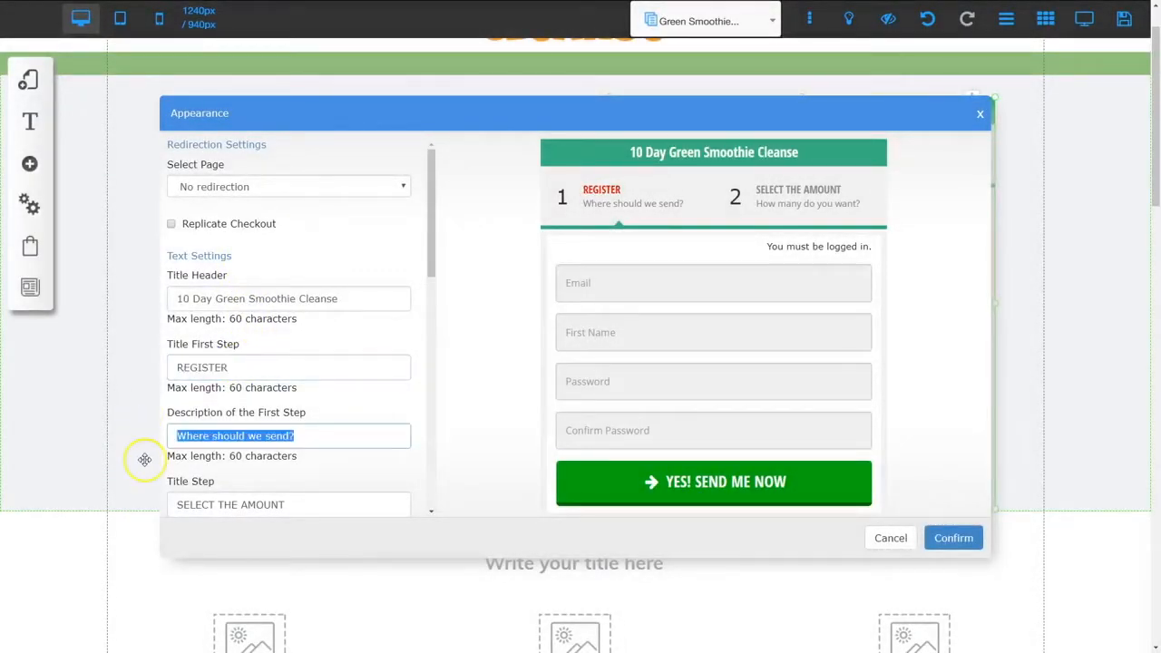
pyautogui.write('Please register your account')
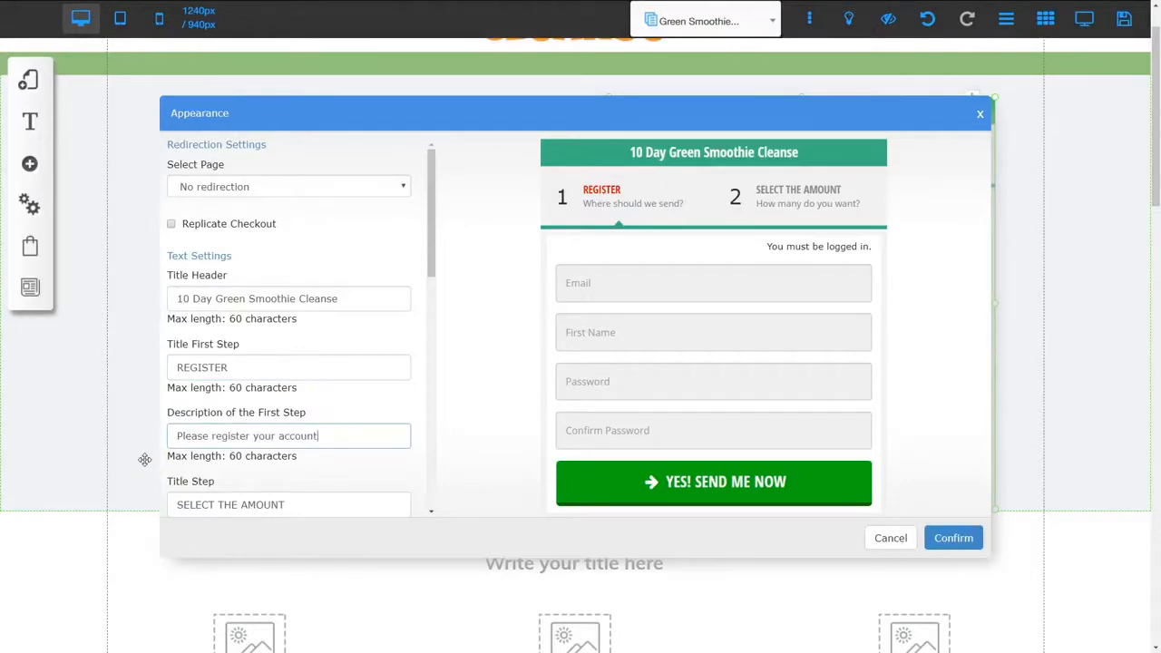
# Set the second step's title to "Payment Information" and description to "Complete your payment information", and confirm the appearance settings.
pyautogui.scroll(-2, 291, 389)
pyautogui.click(295, 383)
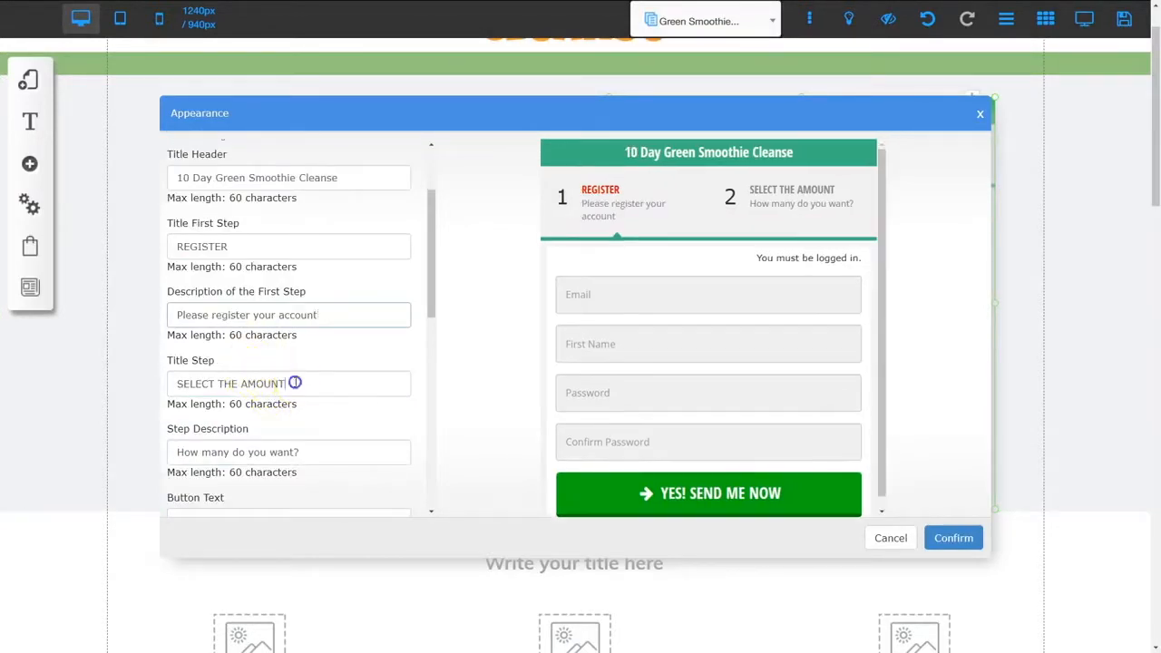
pyautogui.moveTo(295, 383); pyautogui.dragTo(174, 383)
pyautogui.write('Payment Information')
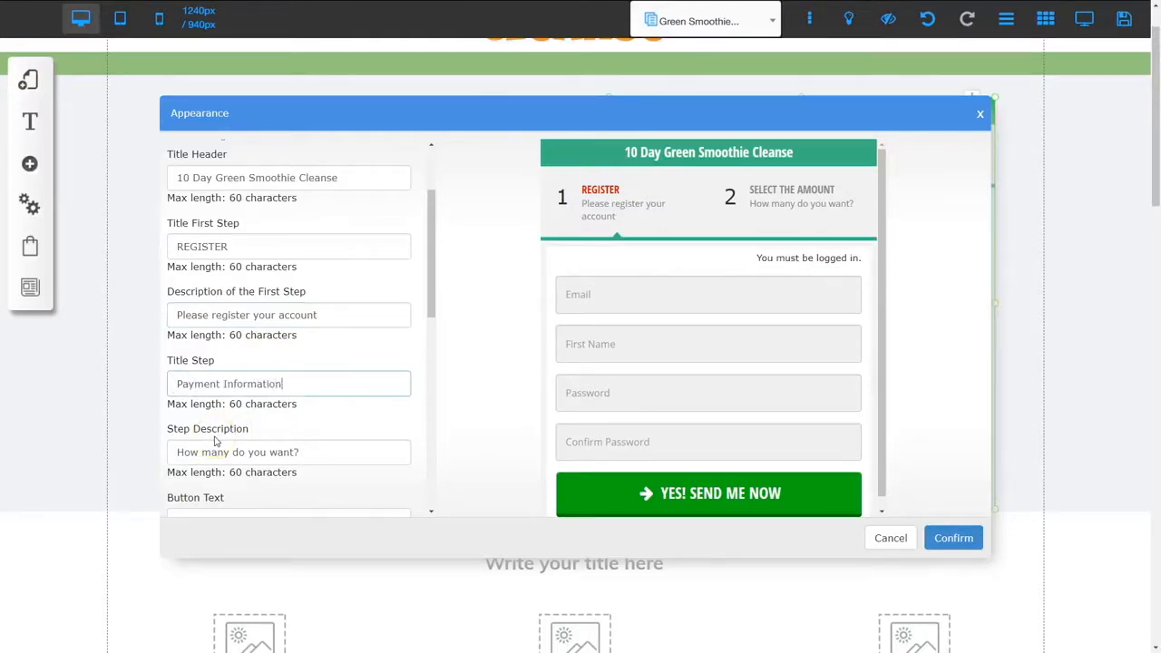
pyautogui.moveTo(311, 452); pyautogui.dragTo(171, 452)
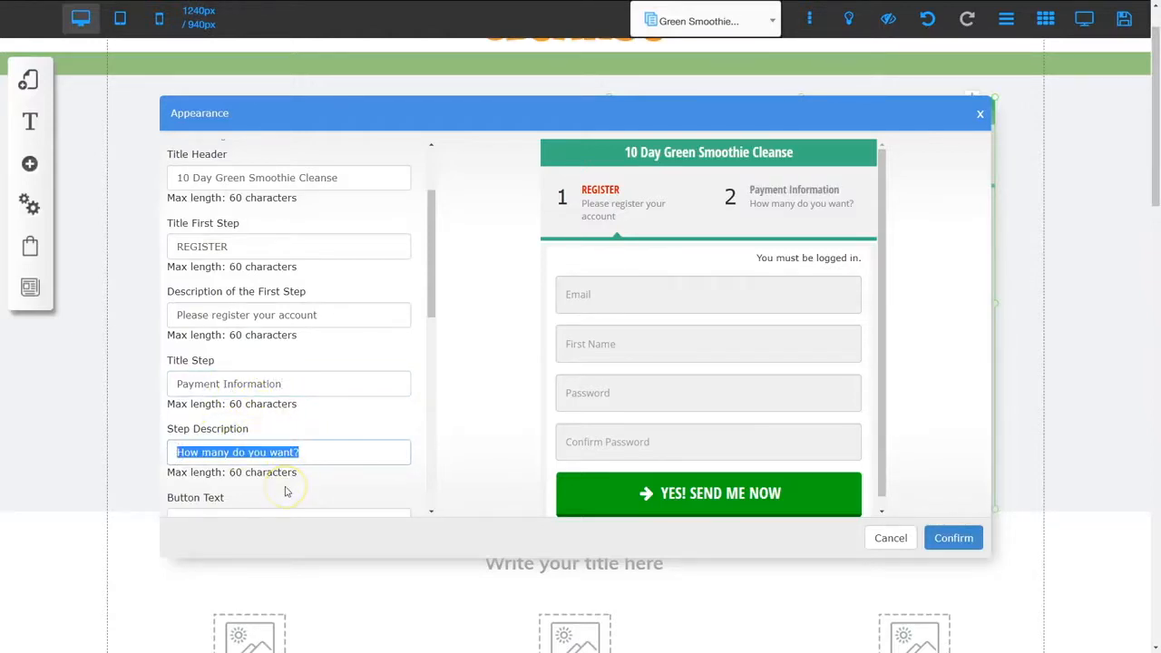
pyautogui.write('Complete your payment information')
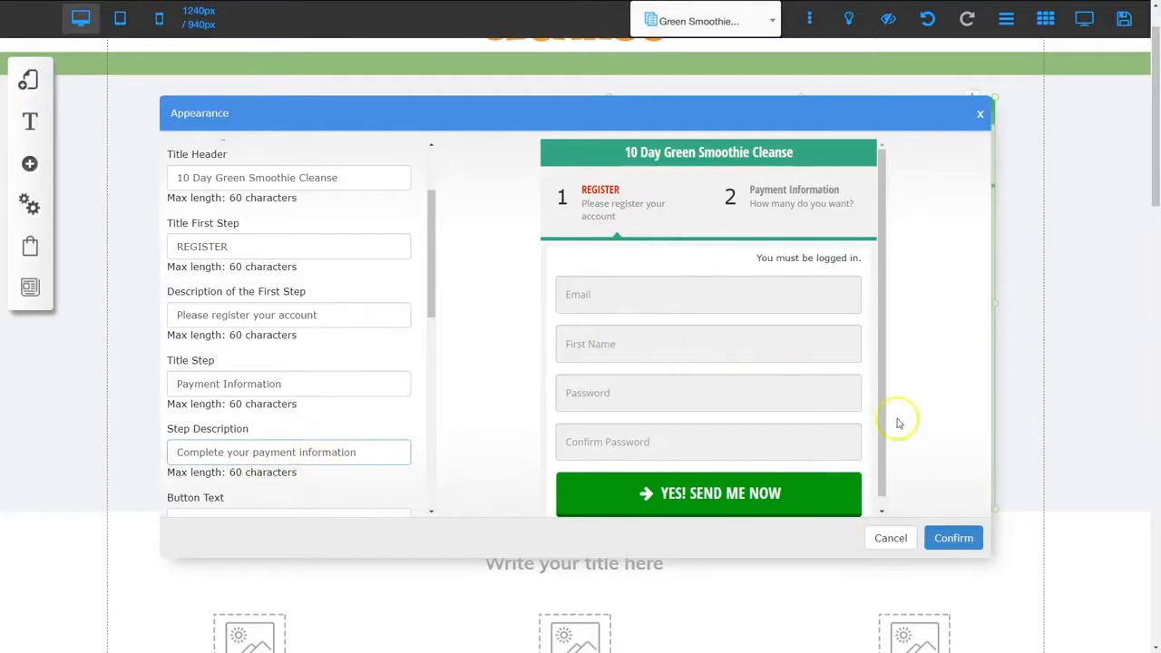
pyautogui.click(953, 538)
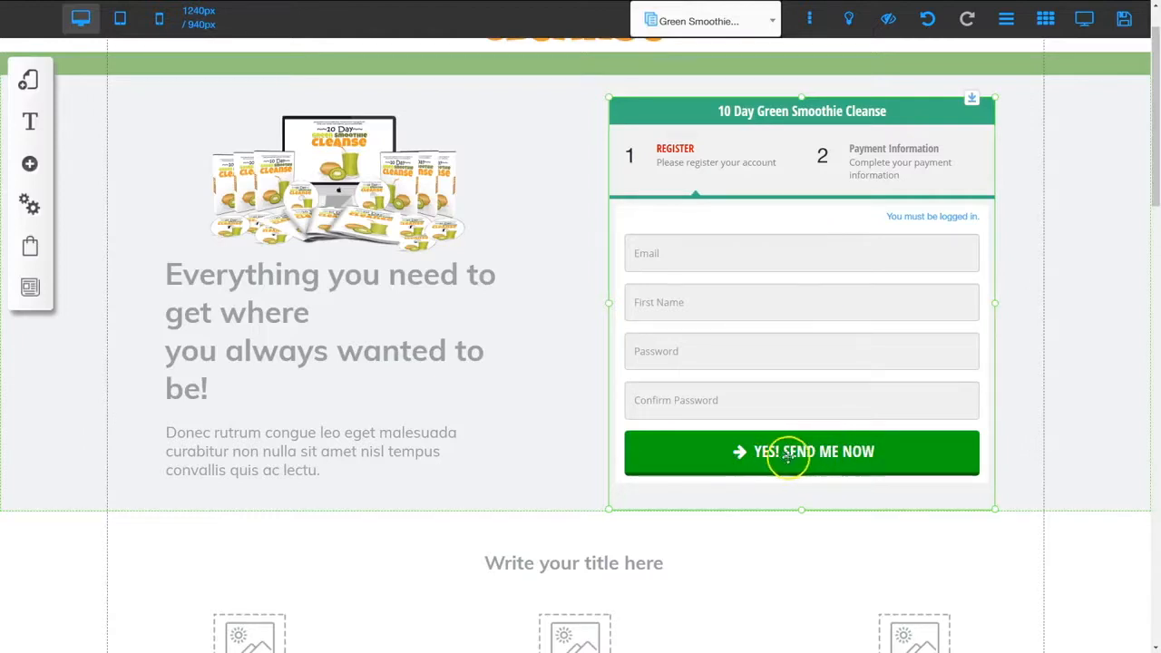
# Change the checkout form's button text to "Purchase Now!" and confirm the appearance settings.
pyautogui.click(819, 452)
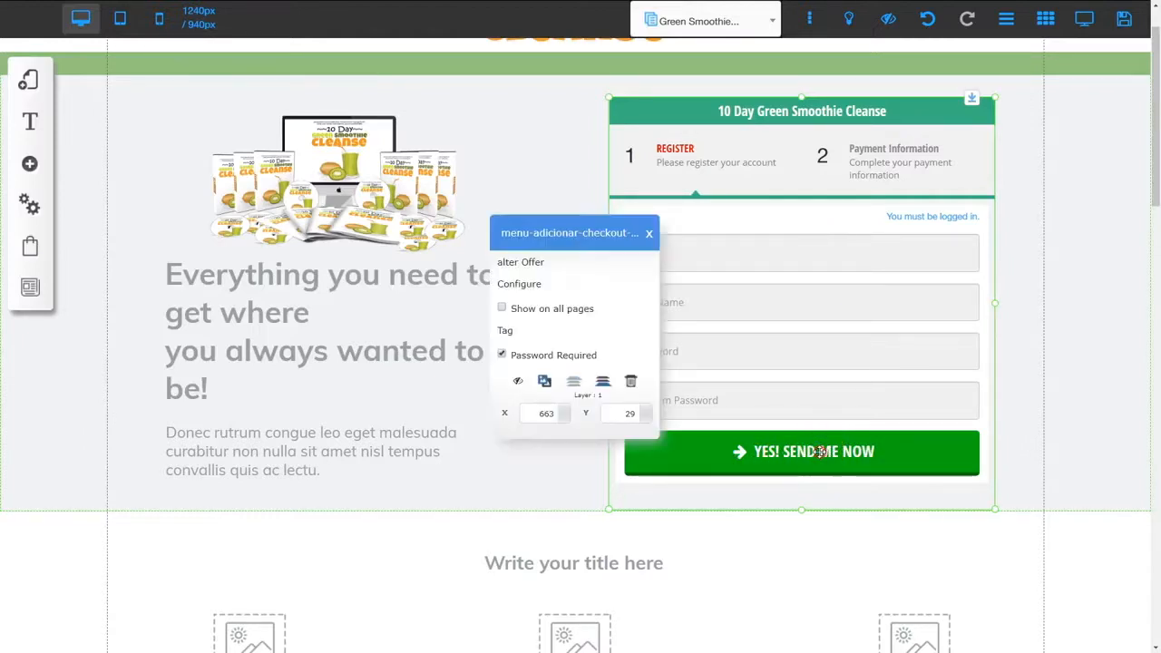
pyautogui.click(521, 283)
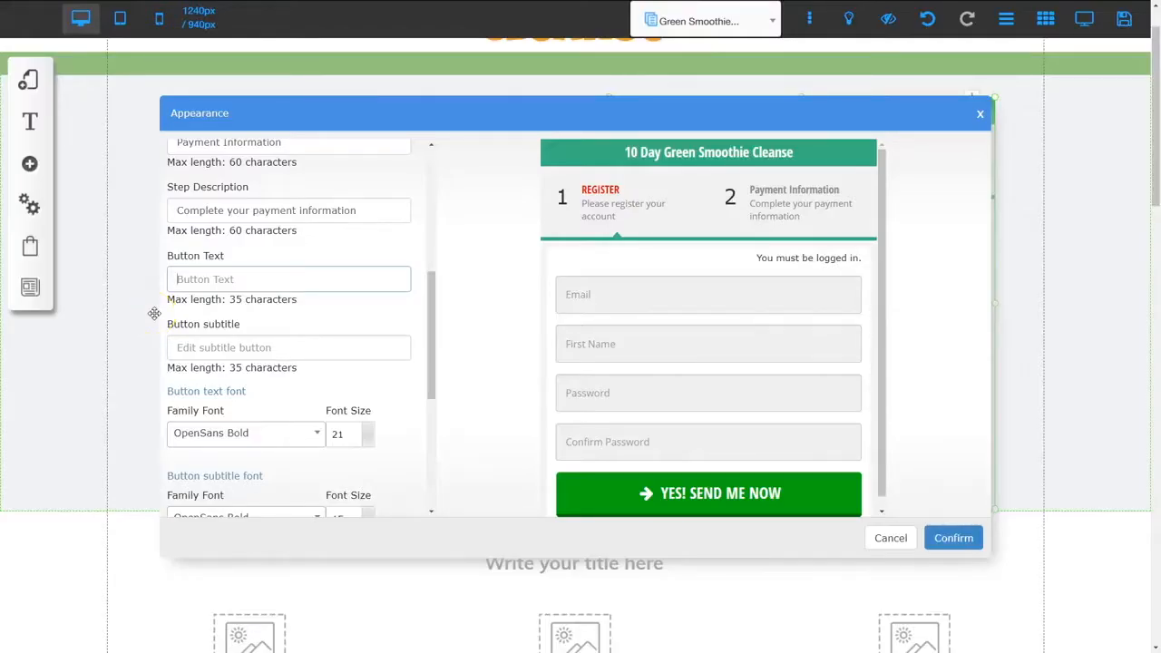
pyautogui.write('P')
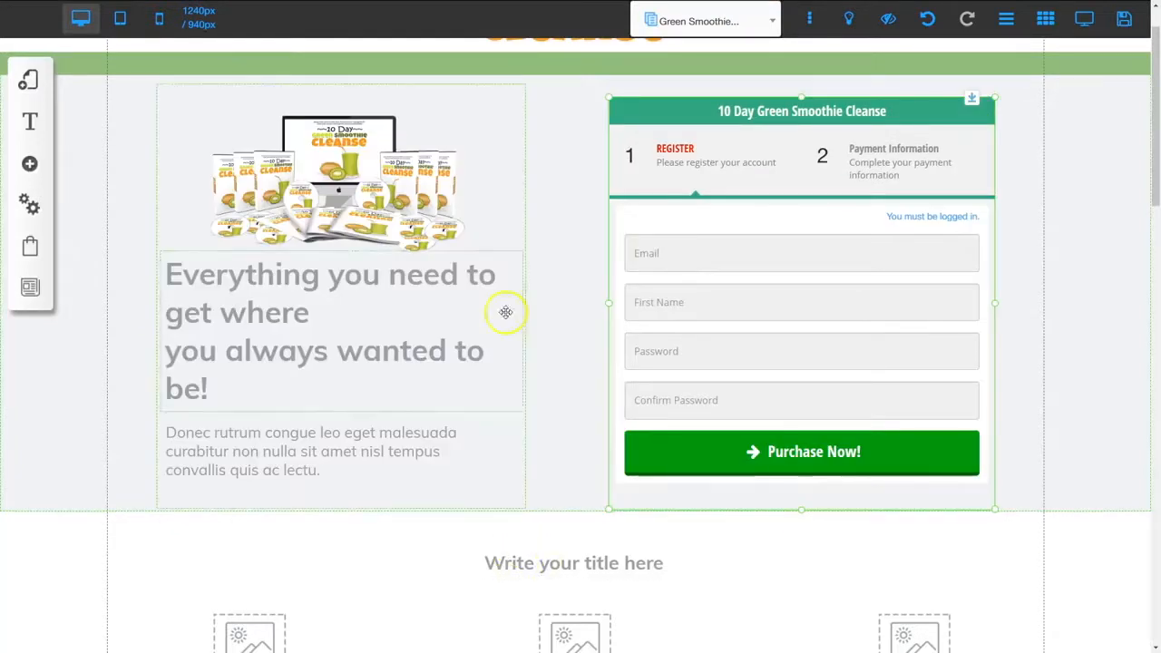
# Save the changes to the Green Smoothie Cleanse page.
pyautogui.scroll(2, 494, 324)
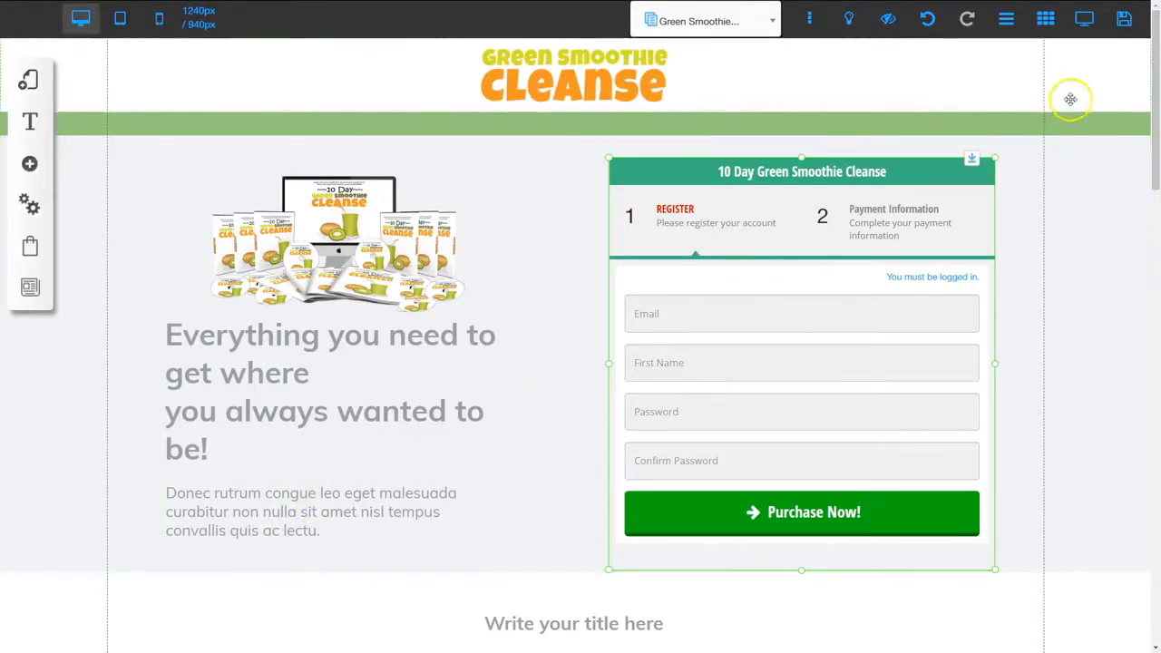
pyautogui.click(1123, 18)
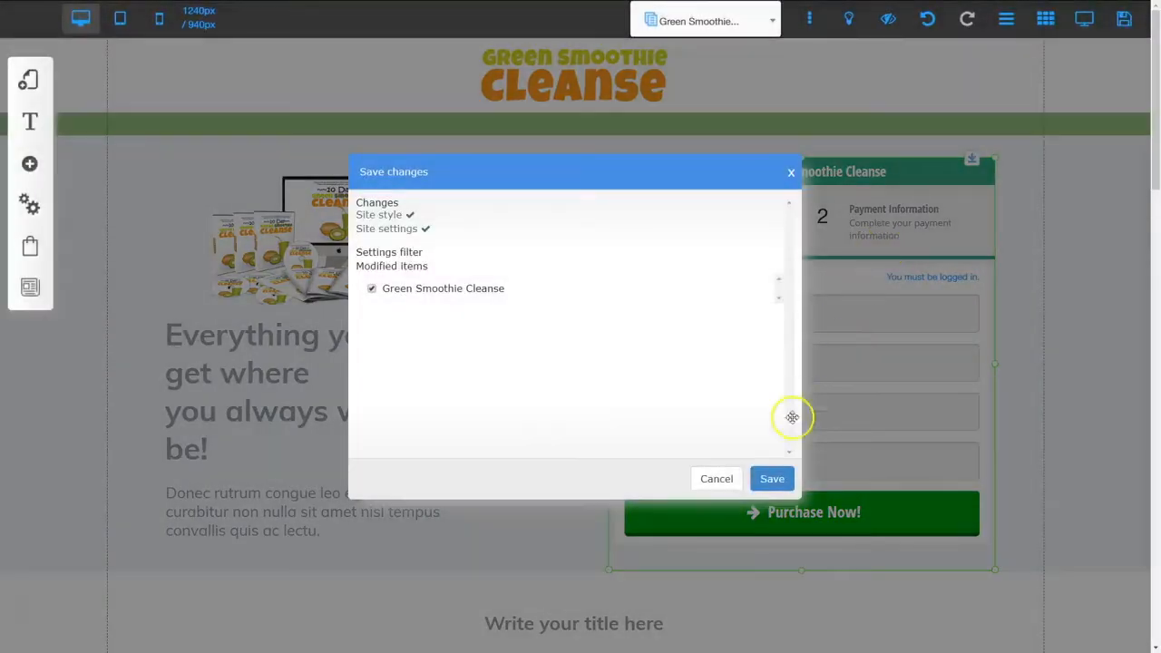
pyautogui.click(770, 477)
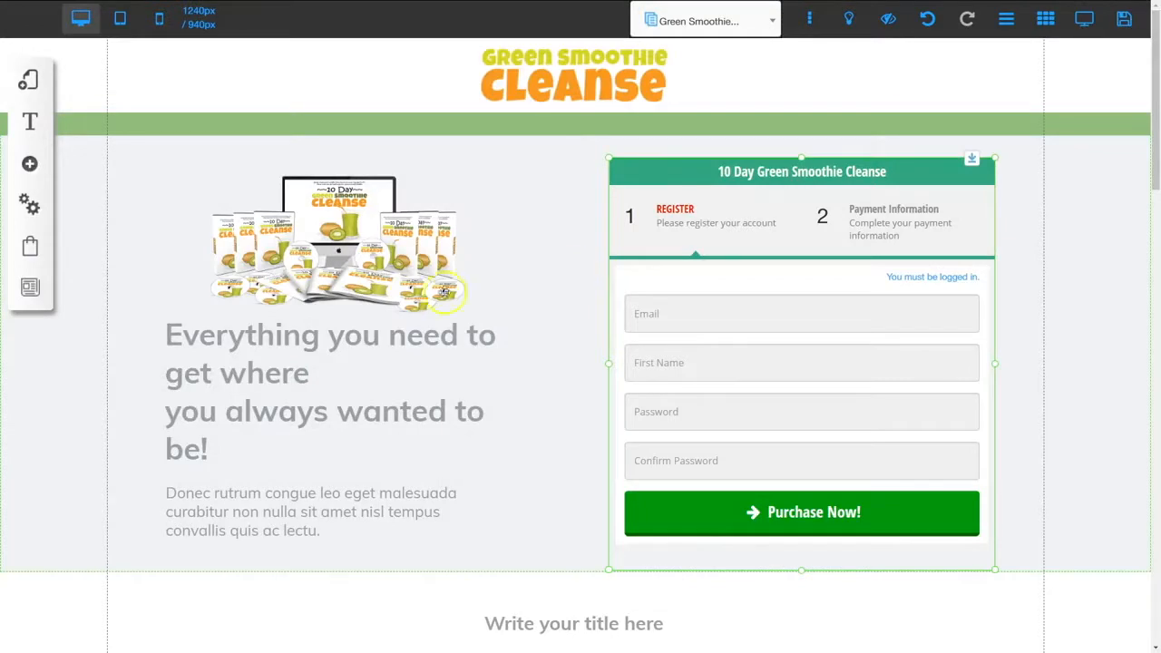
# Open the Thank You page of the Green Smoothie Cleanse layout for editing.
pyautogui.click(30, 82)
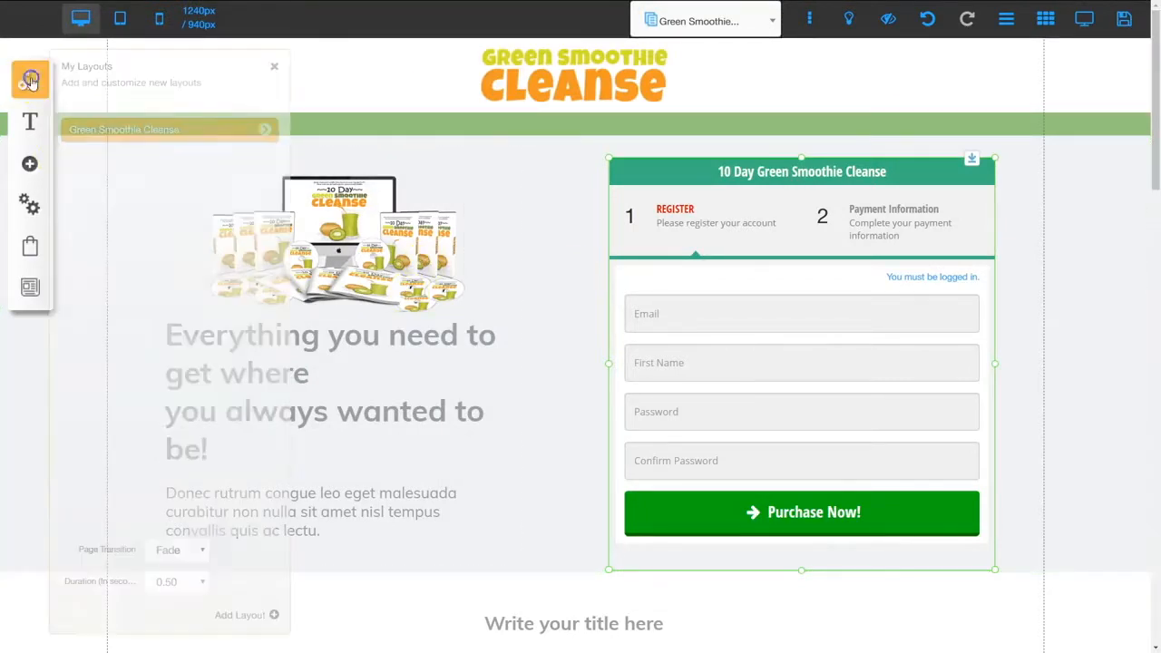
pyautogui.click(264, 132)
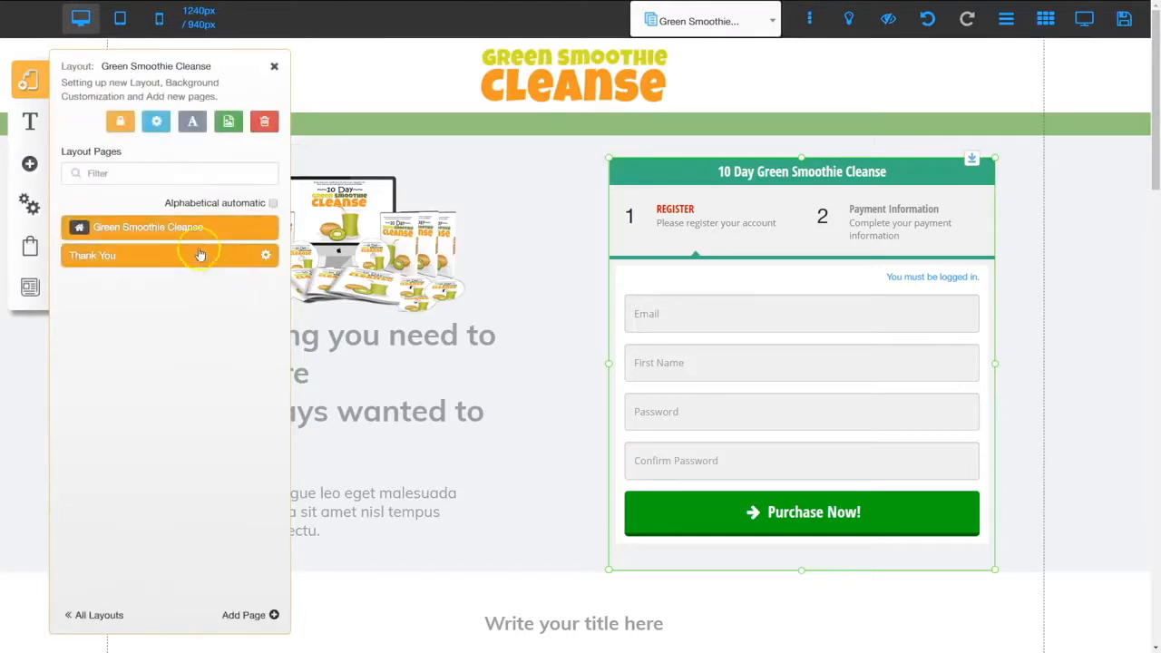
pyautogui.click(113, 261)
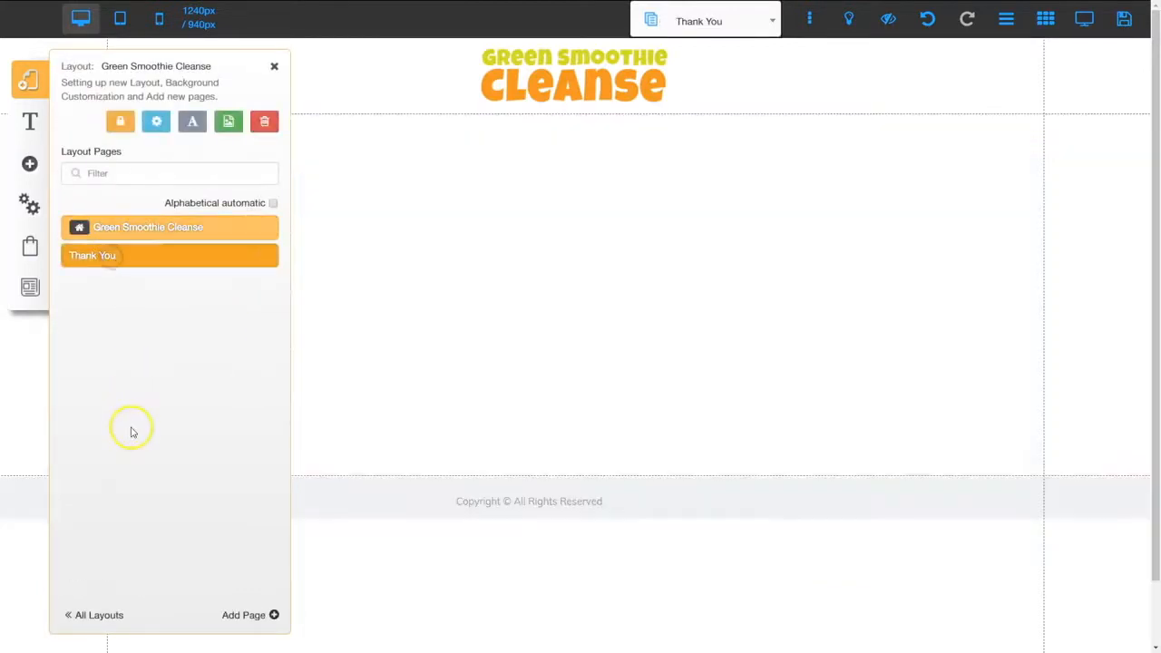
pyautogui.click(273, 70)
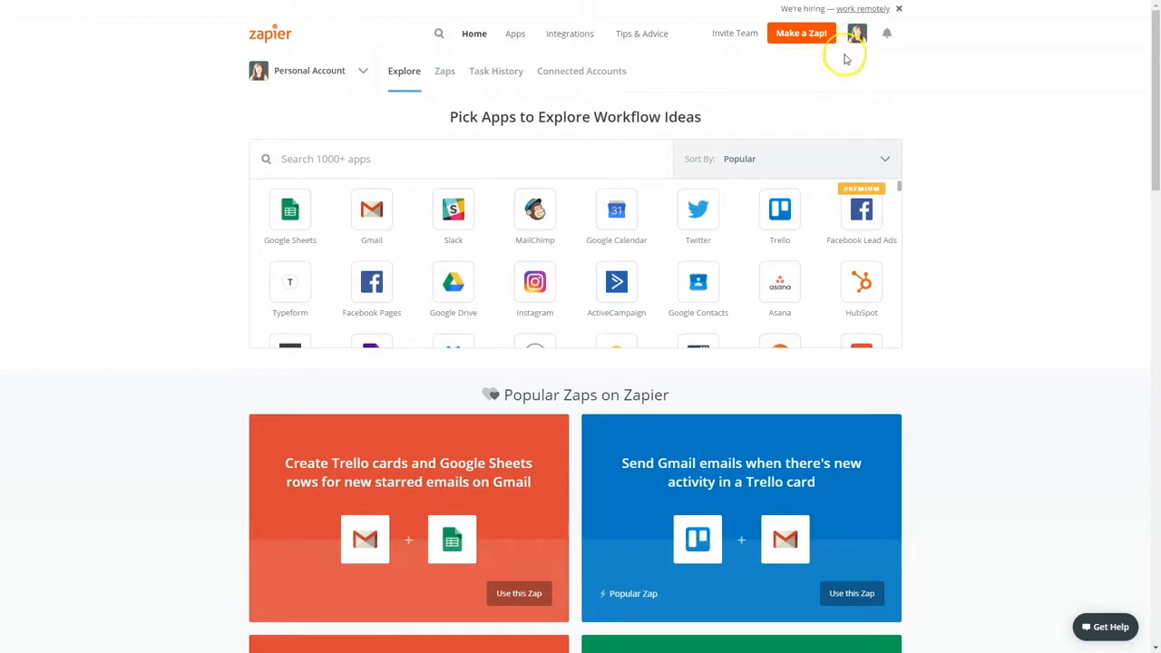
# Switch to Zapier and make a new zap with Webhooks as the trigger app and Catch Hook as its trigger.
pyautogui.click(801, 34)
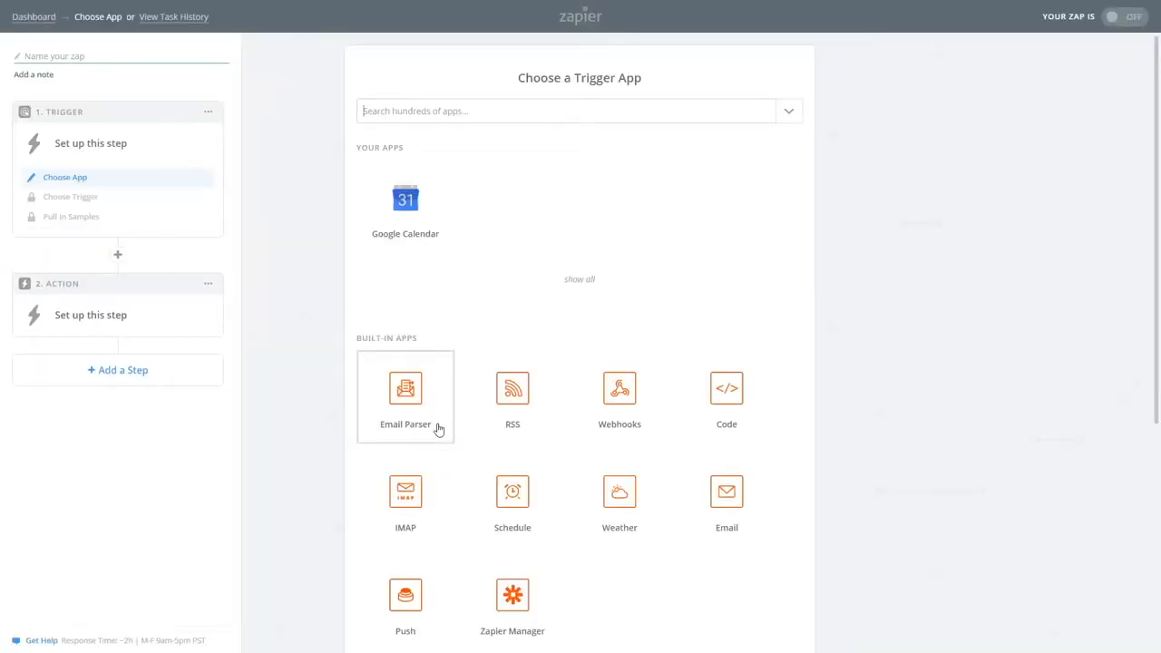
pyautogui.click(624, 423)
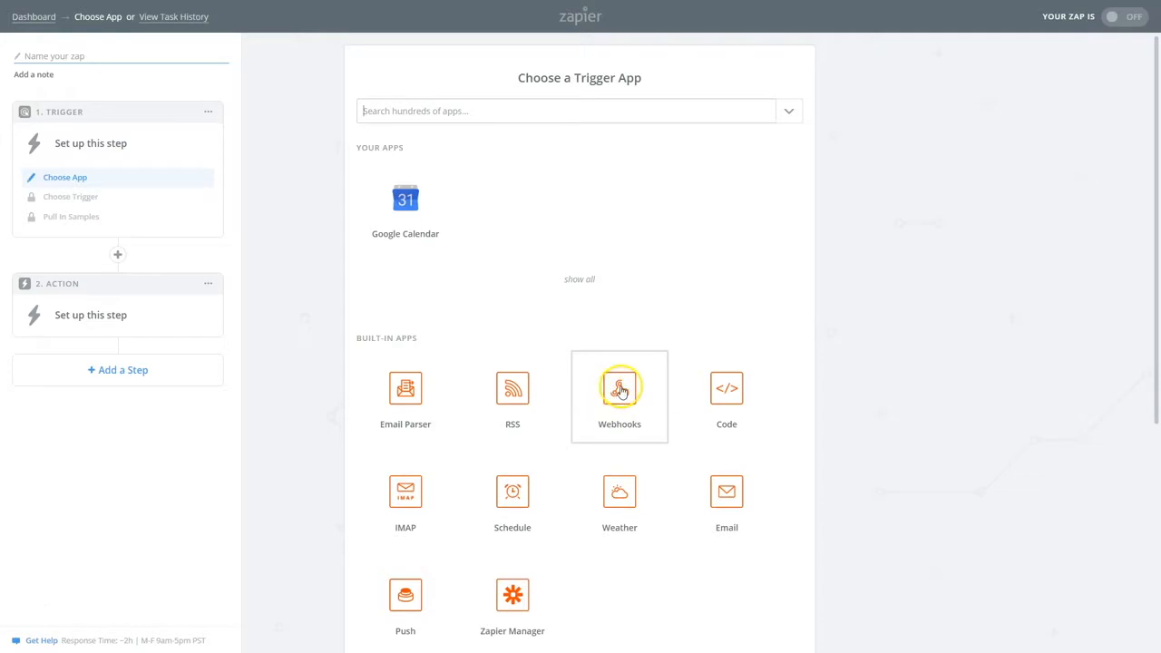
pyautogui.click(620, 390)
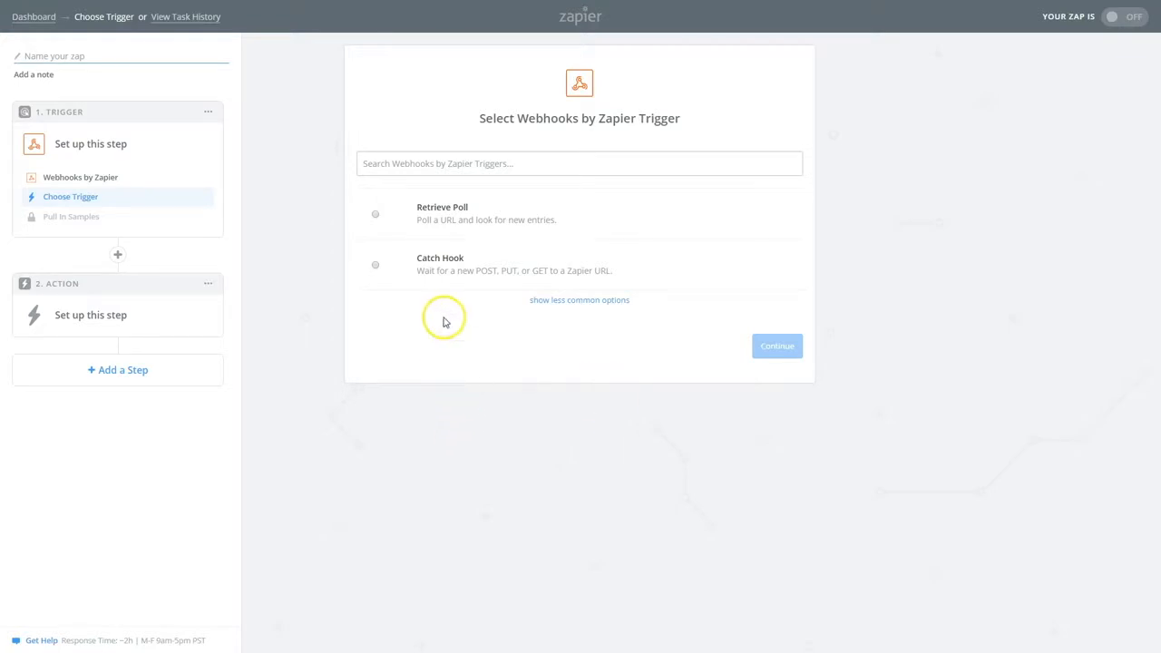
pyautogui.click(469, 263)
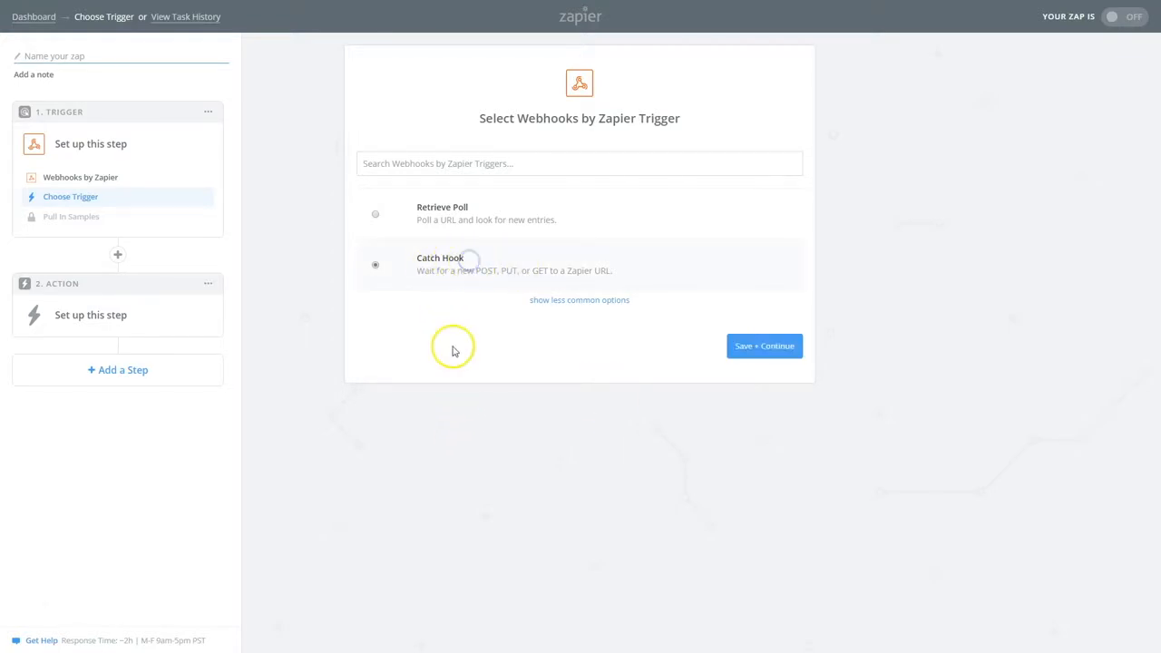
pyautogui.click(777, 346)
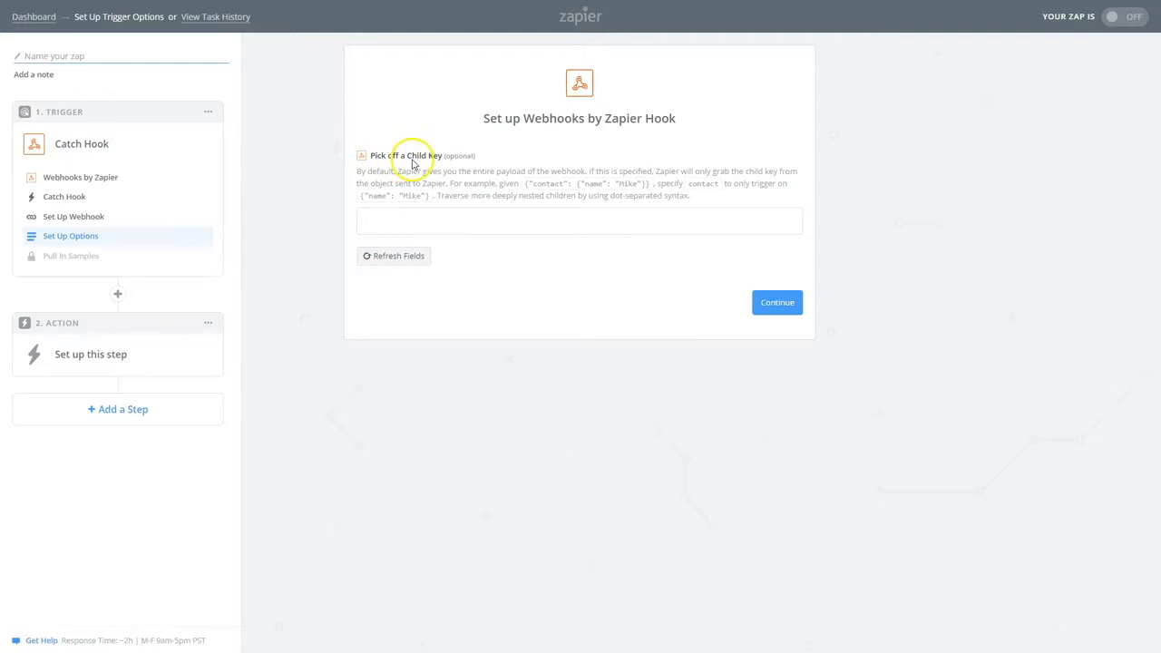
# Continue without a child key, pass the sample introduction, and copy the generated custom webhook URL.
pyautogui.click(776, 305)
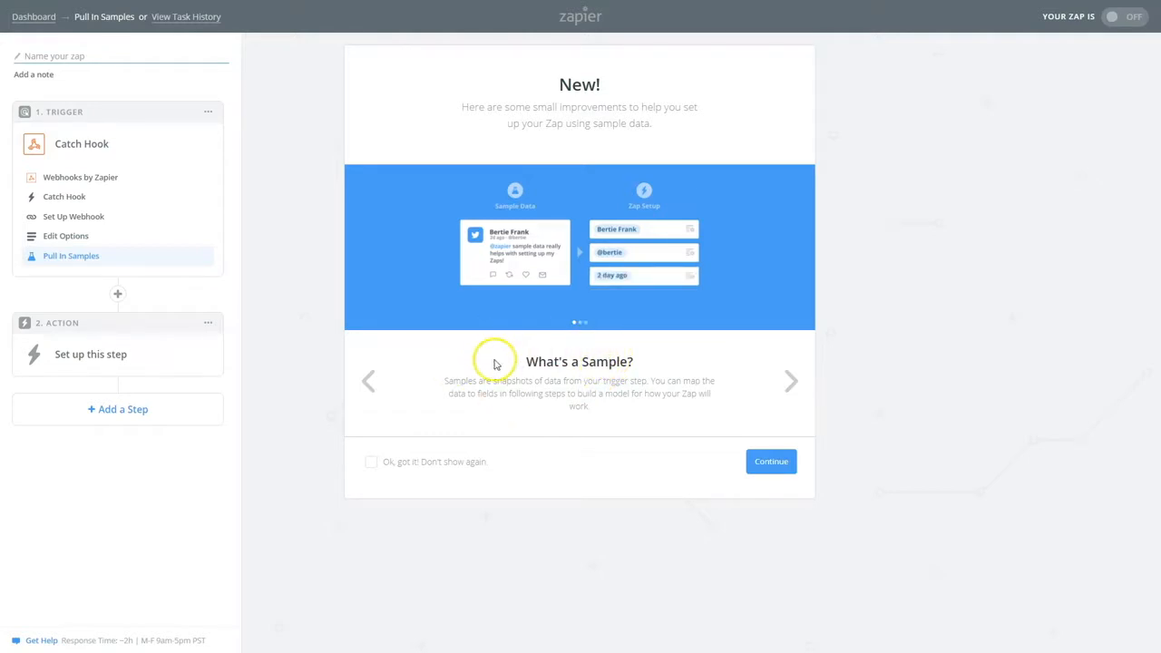
pyautogui.click(771, 462)
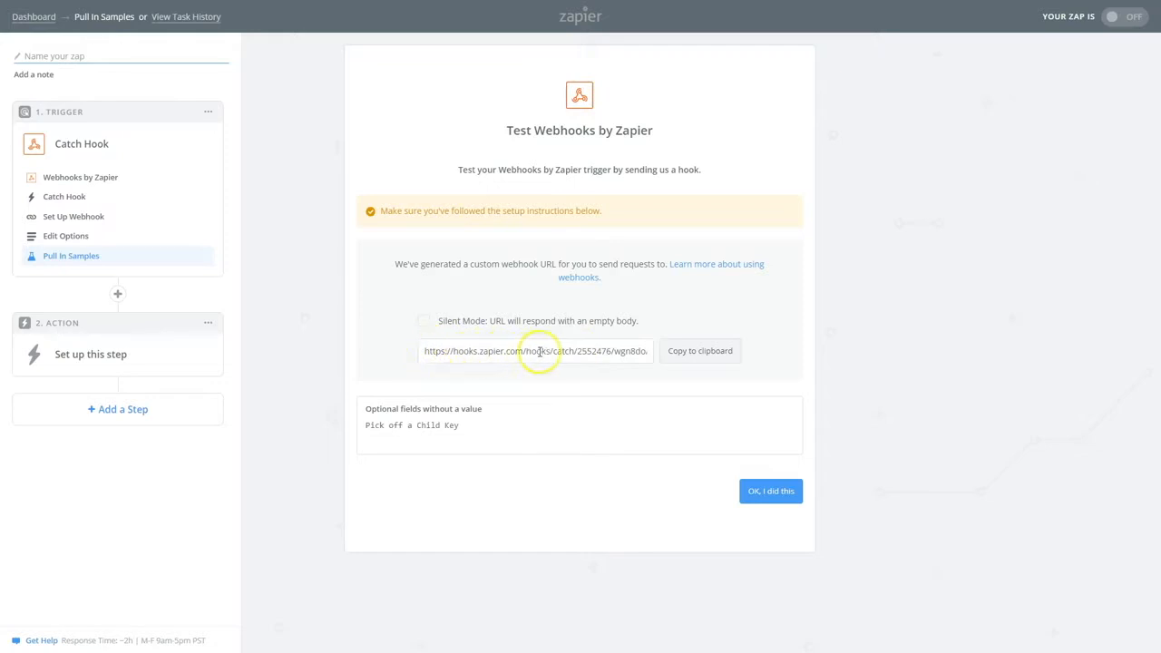
pyautogui.click(701, 352)
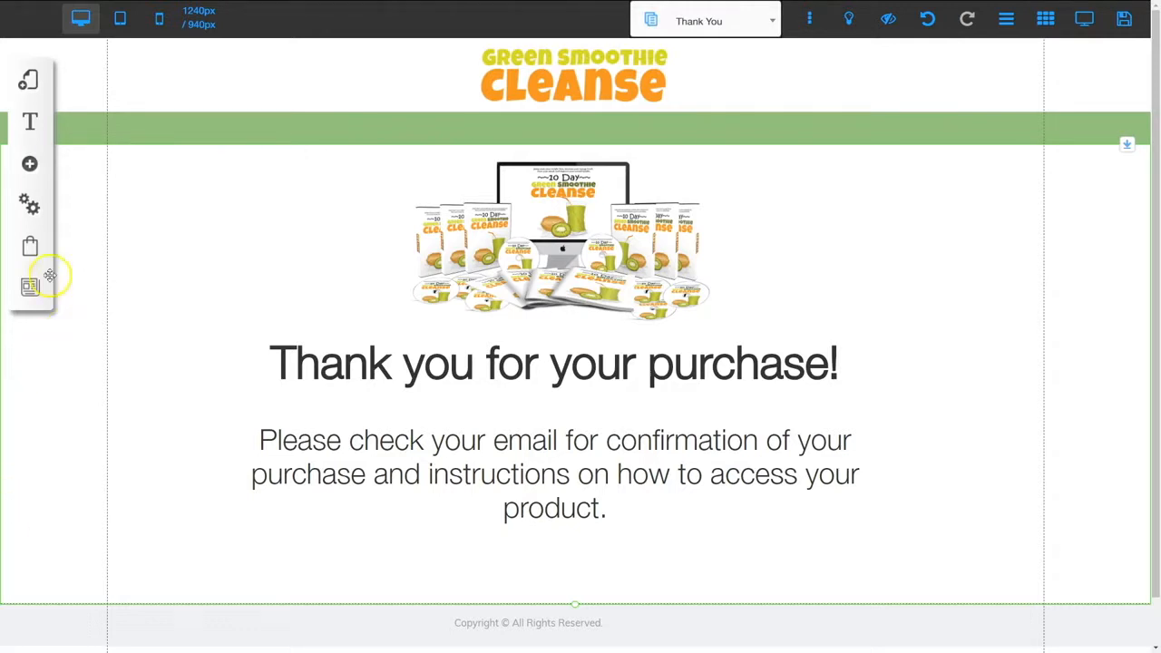
# Back in Builderall, paste the copied Zapier URL as the 10 Day Green Smoothie Cleanse offer's custom webhook and save the offer.
pyautogui.click(30, 245)
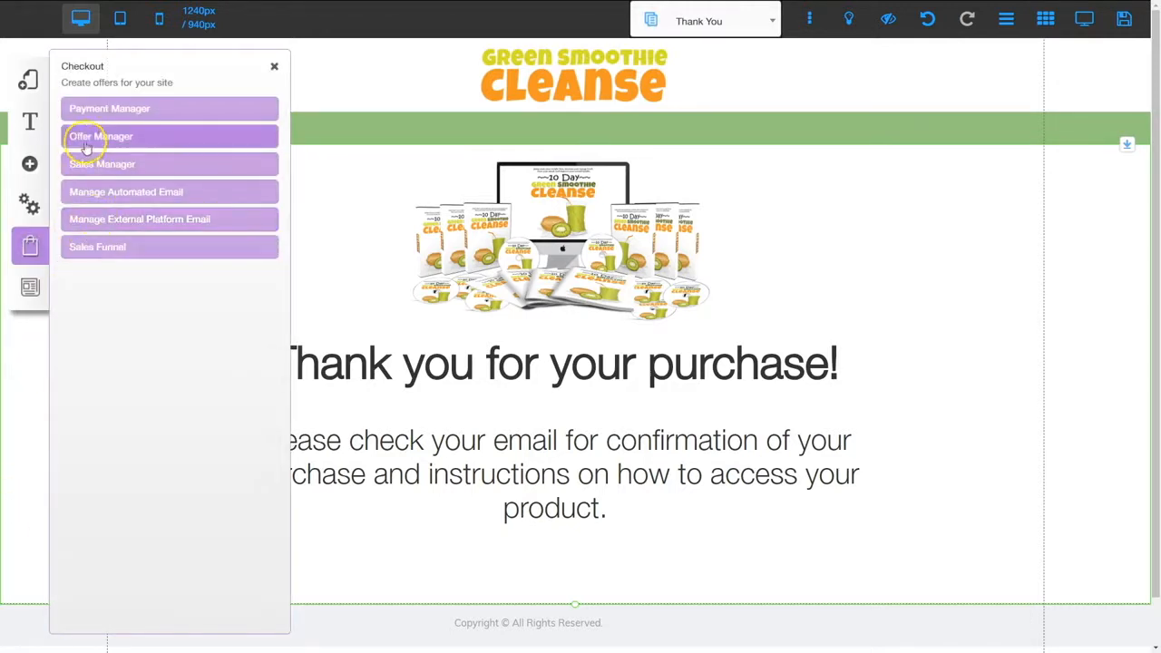
pyautogui.click(113, 136)
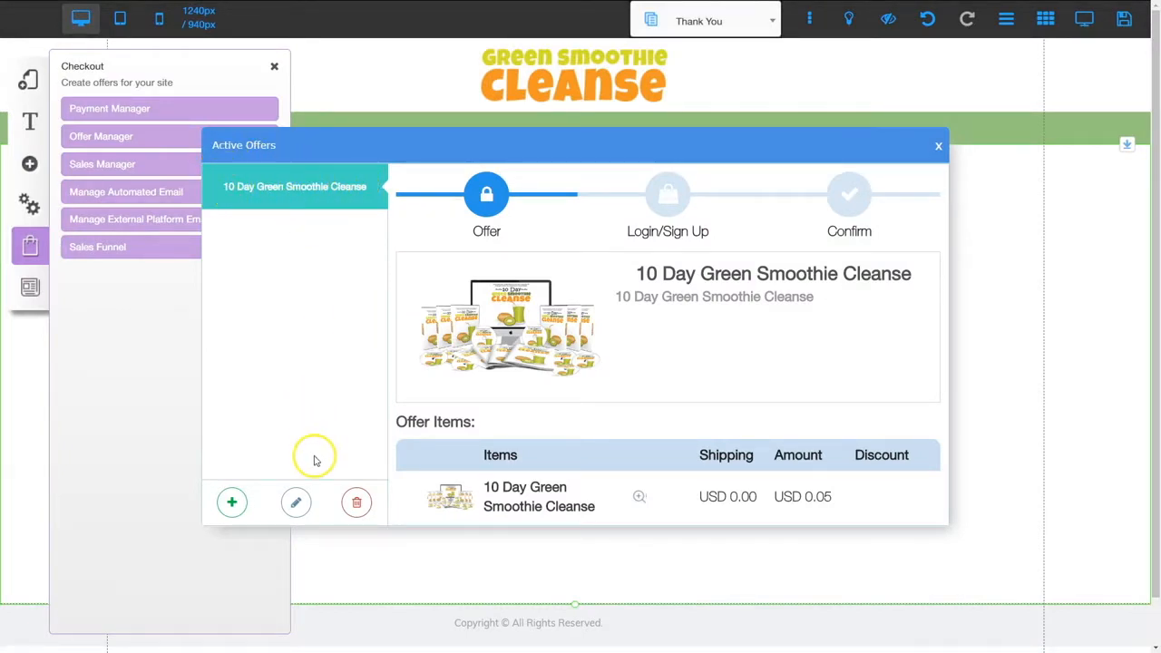
pyautogui.click(296, 502)
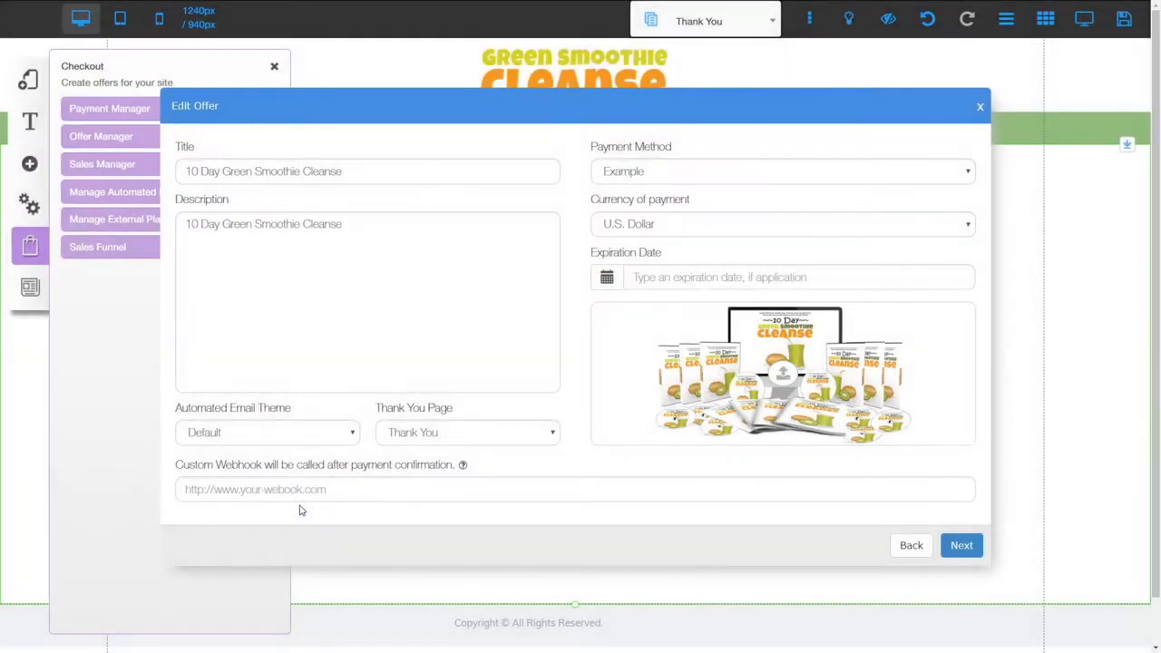
pyautogui.click(218, 491)
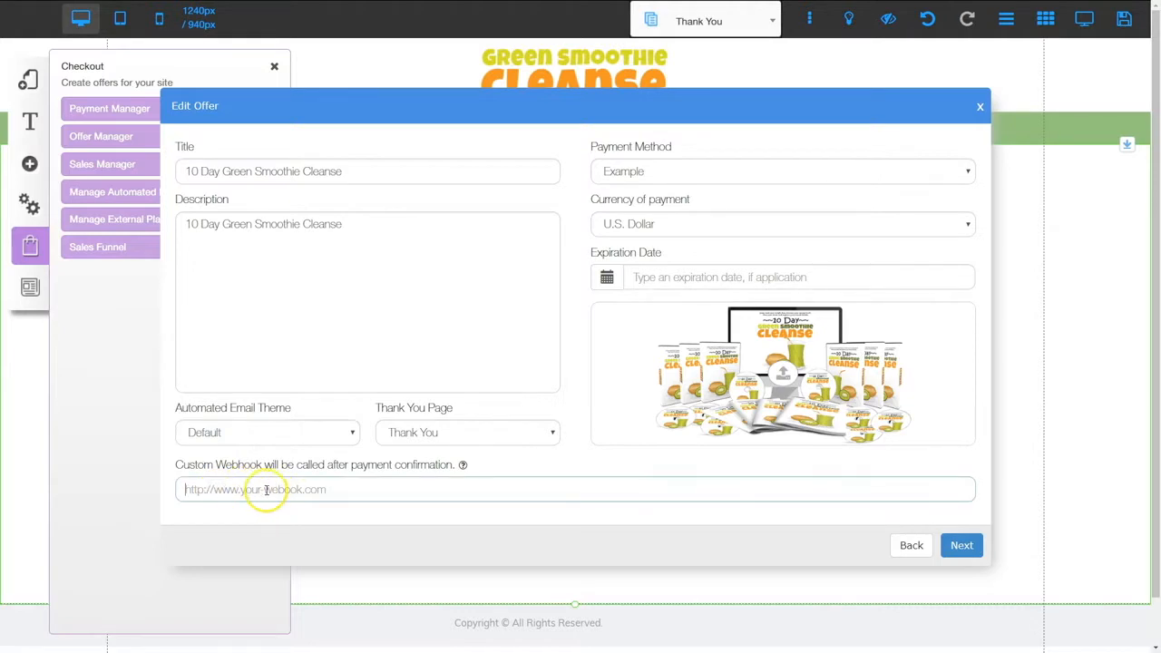
pyautogui.hotkey('ctrl', 'v')
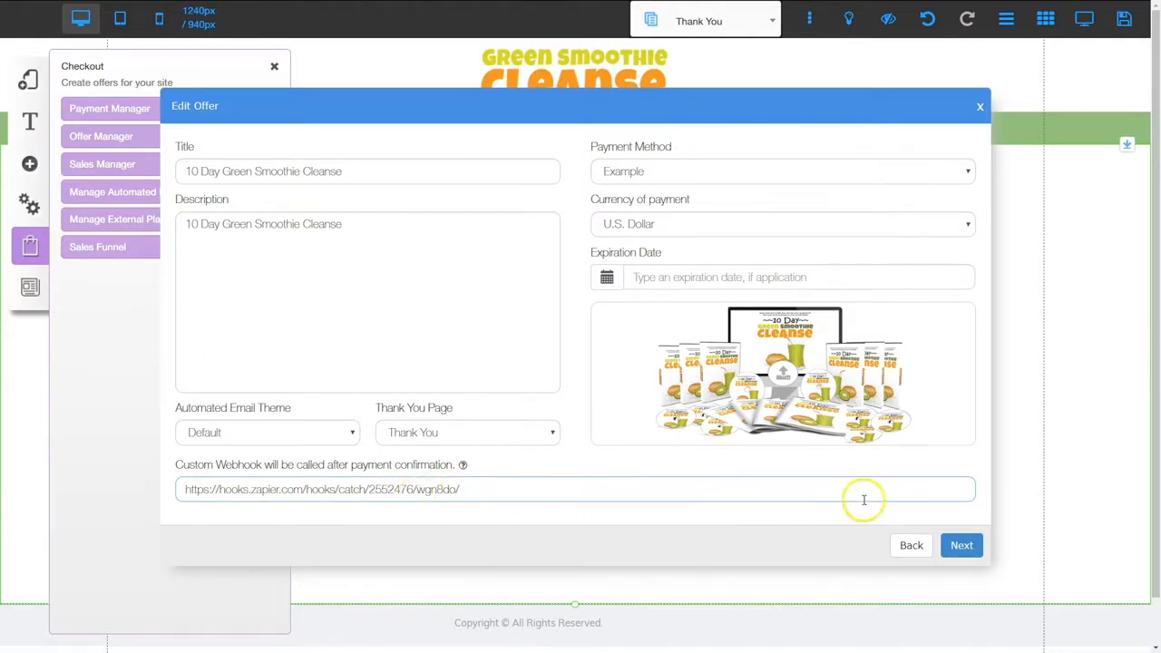
pyautogui.click(961, 545)
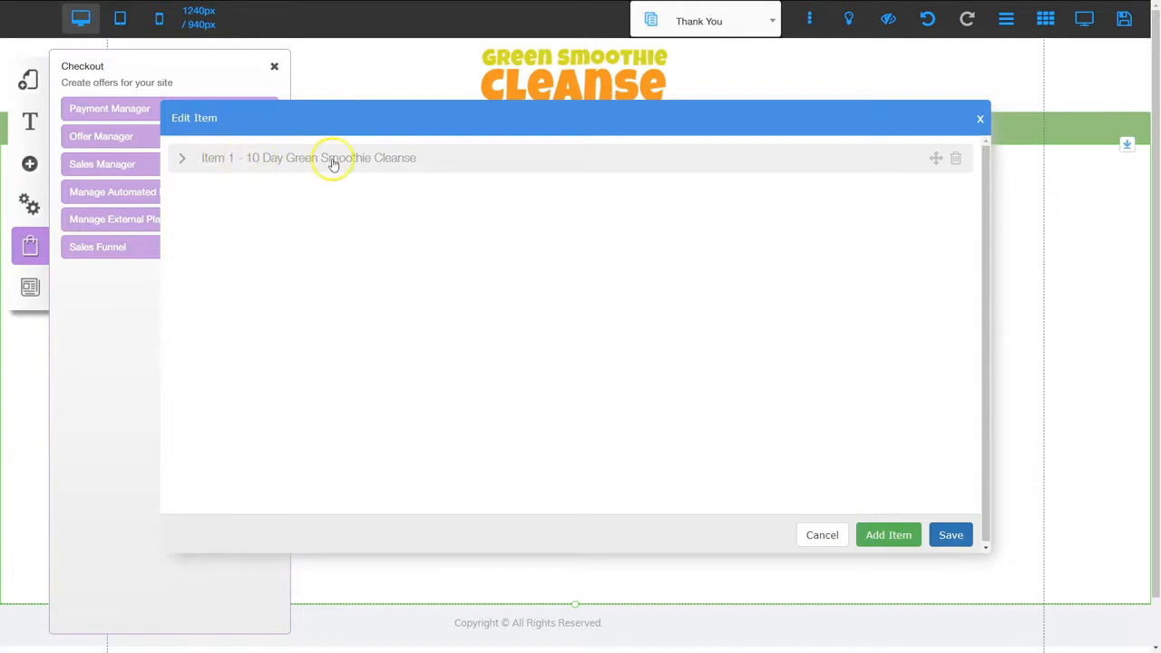
pyautogui.click(953, 536)
pyautogui.click(643, 371)
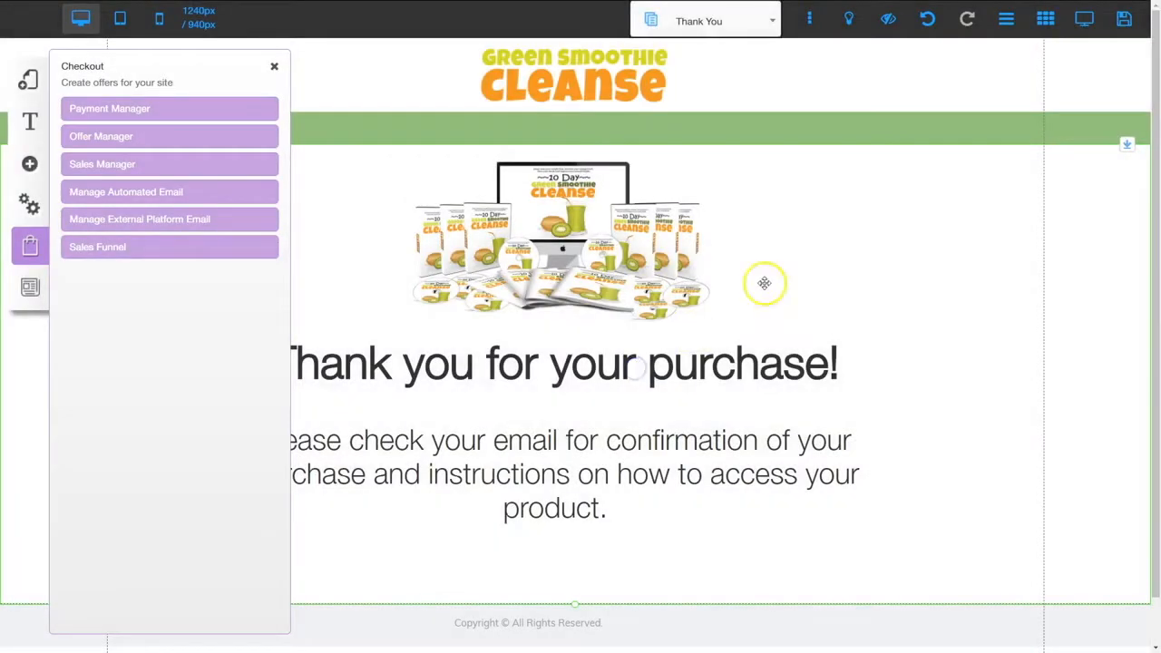
# Save the site's pending changes from the Thank You page and dismiss the confirmation alert.
pyautogui.click(1123, 20)
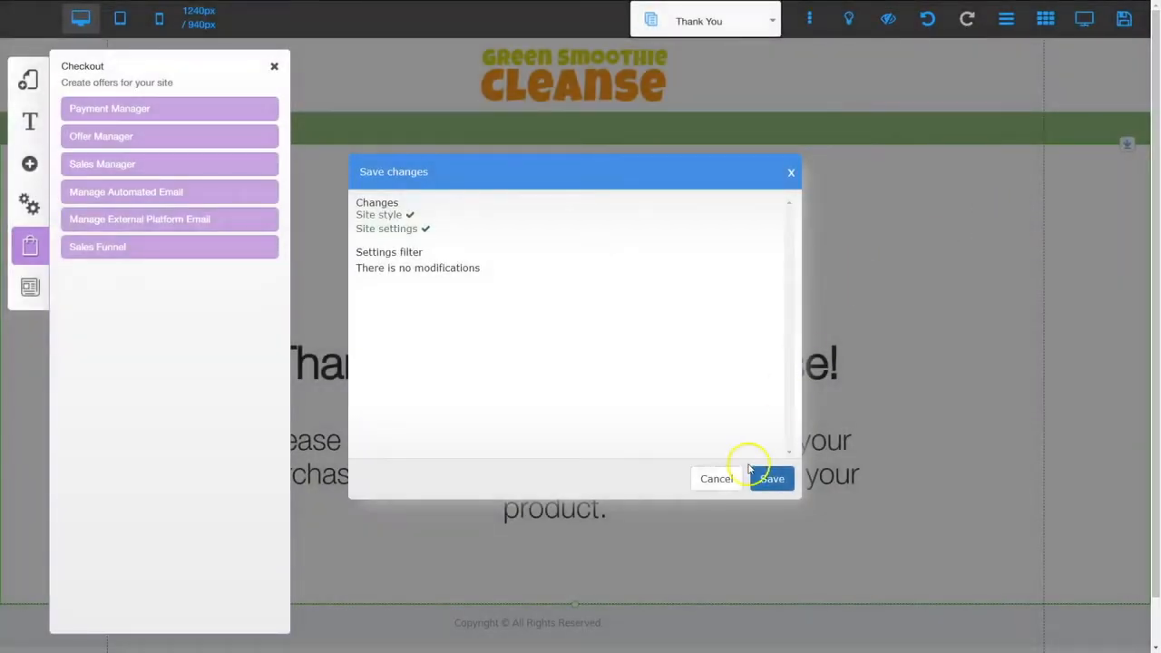
pyautogui.click(771, 480)
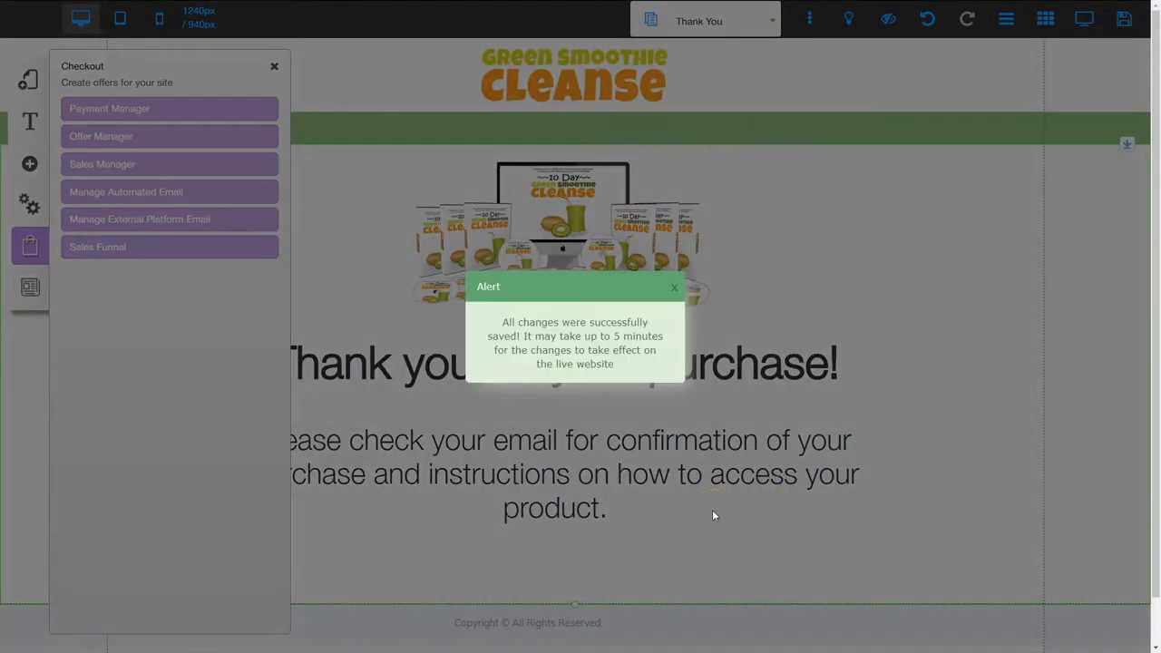
pyautogui.click(673, 286)
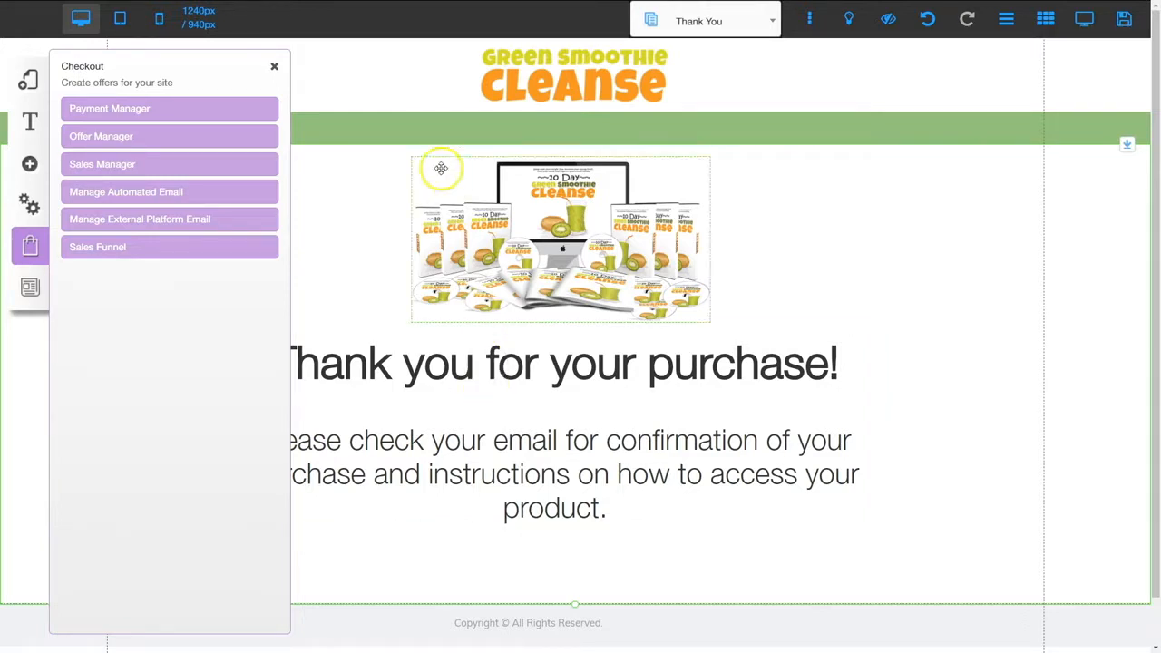
# Open the Green Smoothie Cleanse home page of the layout for editing.
pyautogui.click(274, 66)
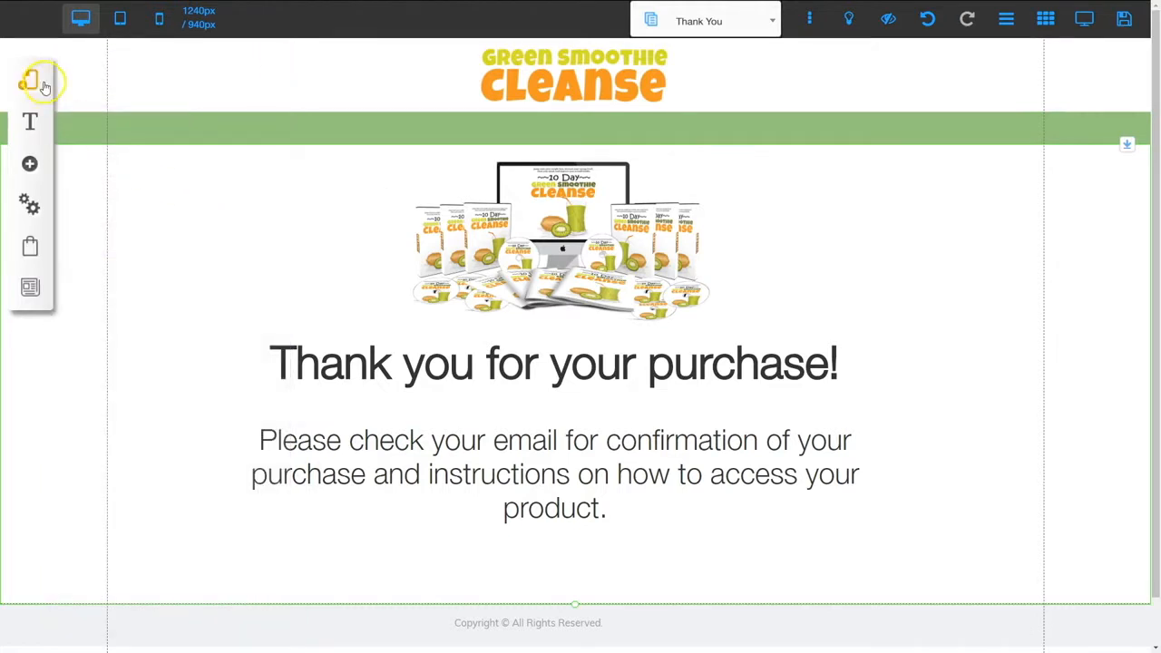
pyautogui.click(31, 80)
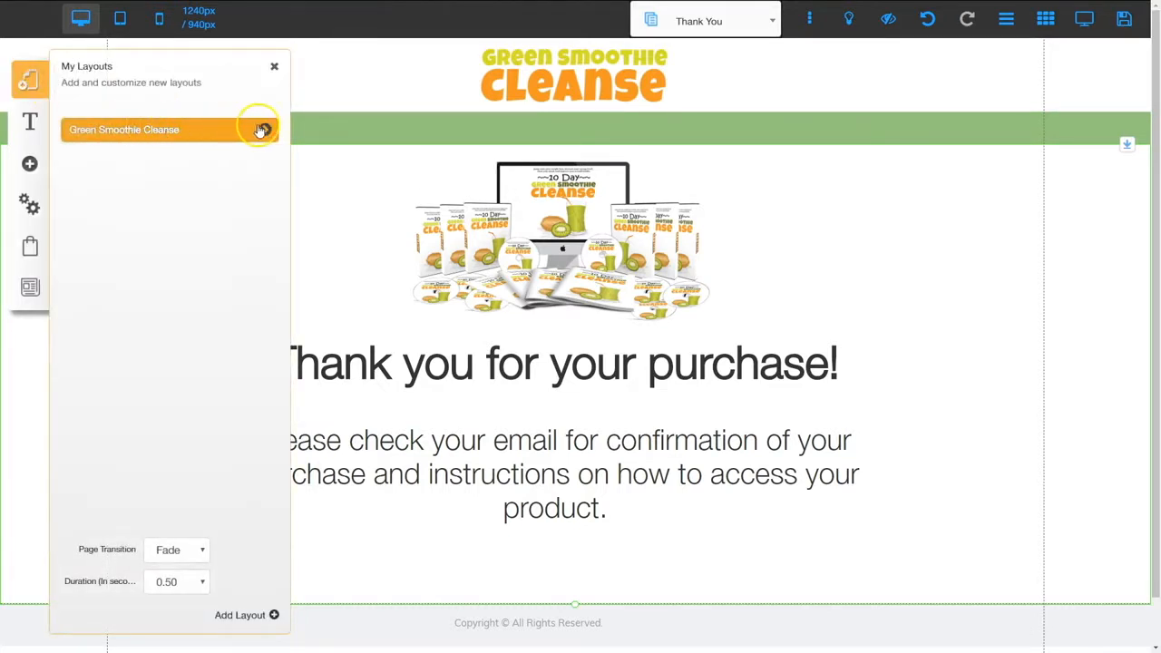
pyautogui.click(266, 129)
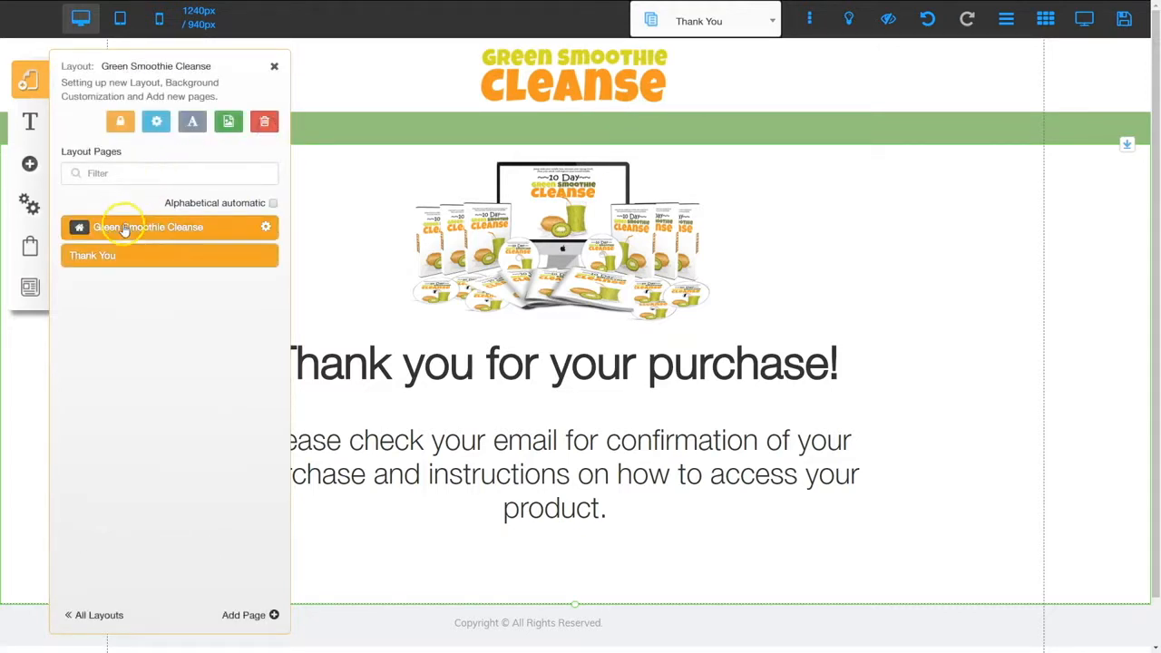
pyautogui.click(144, 231)
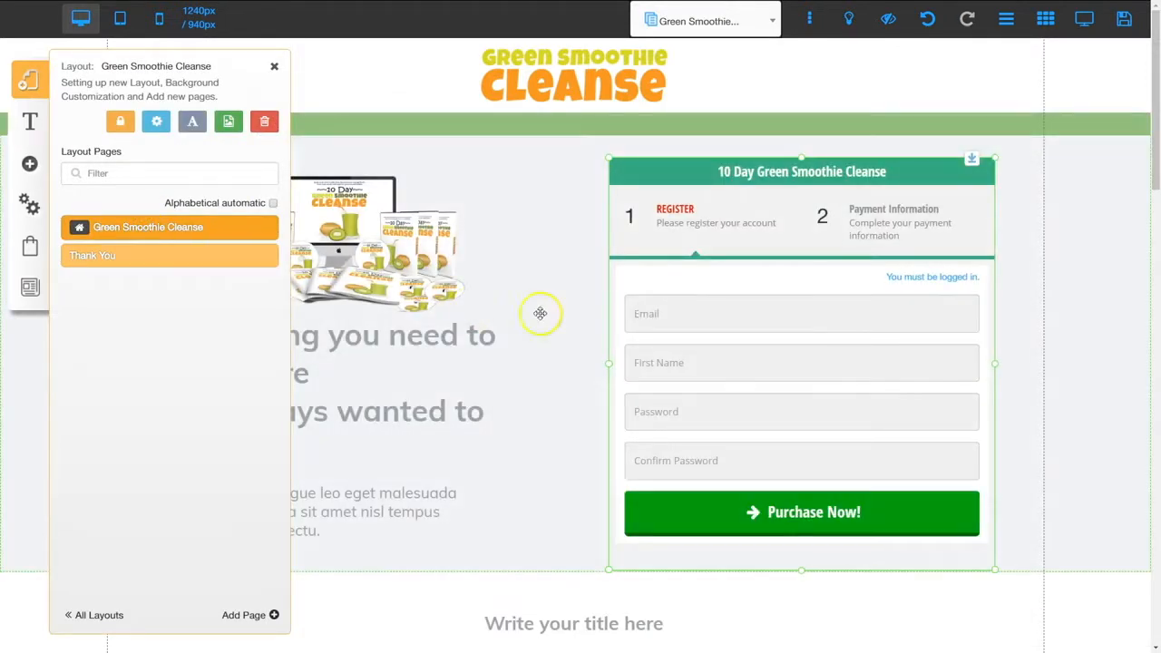
# Assign the 10 Day Green Smoothie Cleanse offer to the checkout form again and save the modified page.
pyautogui.click(764, 316)
pyautogui.click(530, 260)
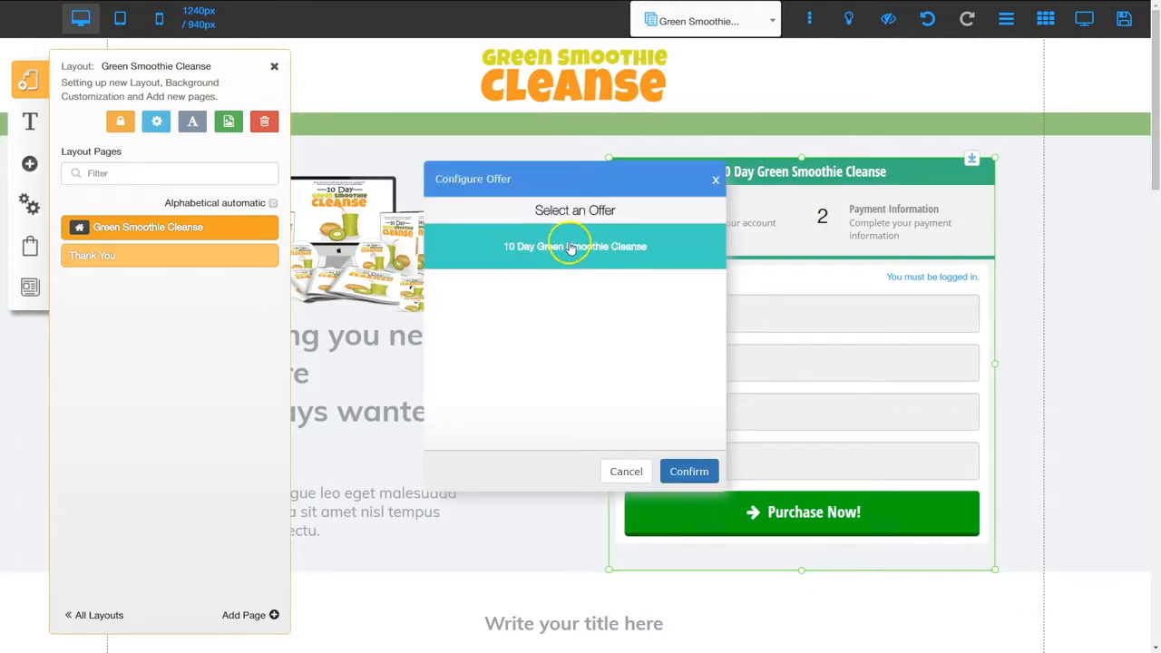
pyautogui.click(569, 248)
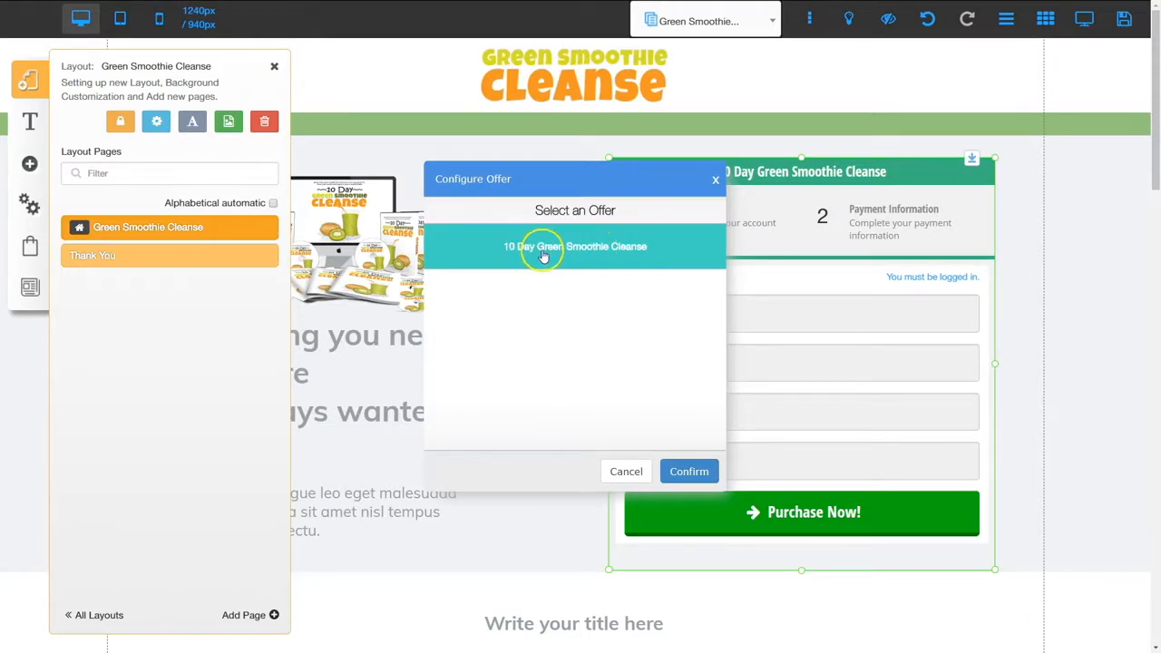
pyautogui.click(542, 248)
pyautogui.click(688, 471)
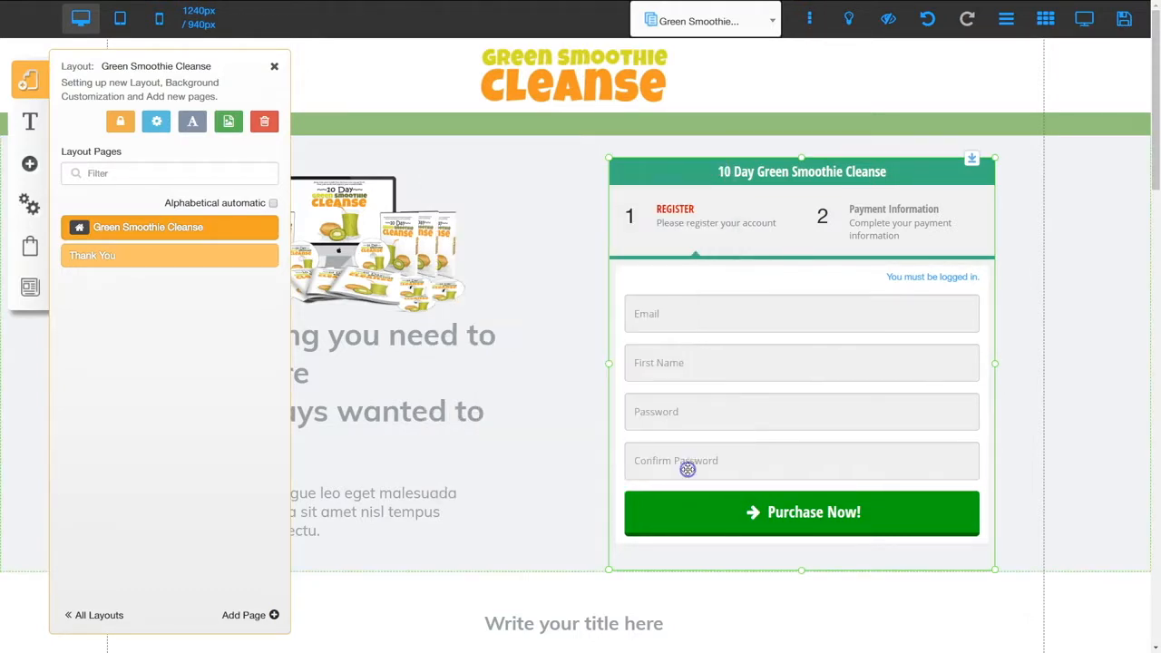
pyautogui.click(1123, 20)
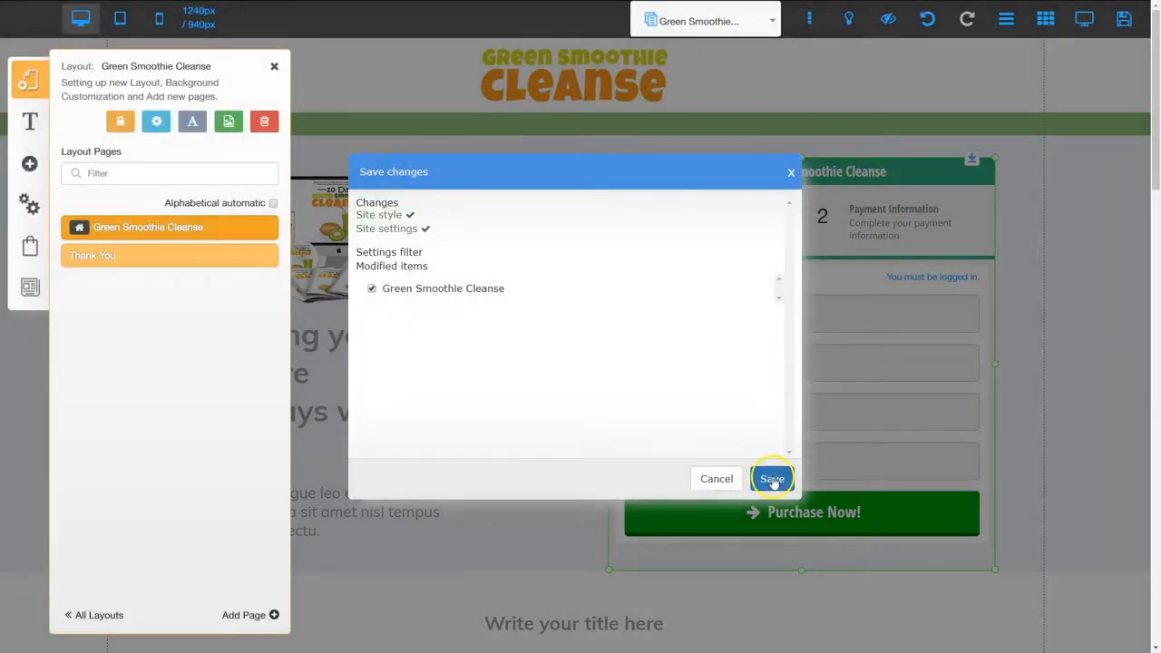
pyautogui.click(770, 477)
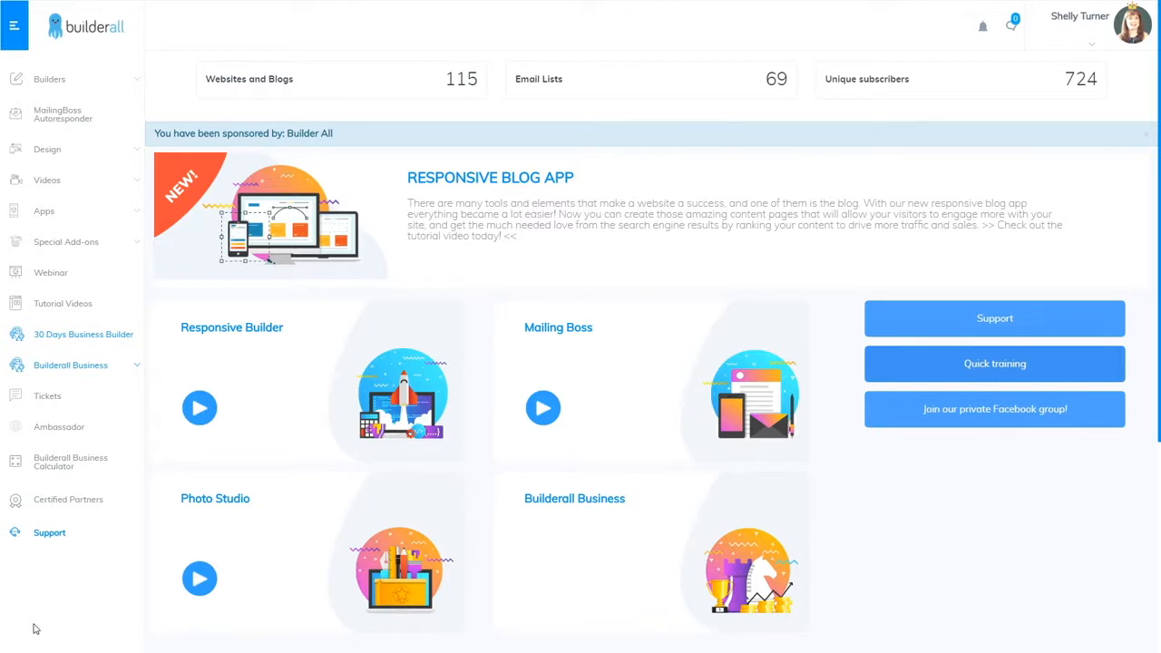
# Find the webhooktutorial site among the Pixel Perfect builder's sites and publish it.
pyautogui.click(49, 80)
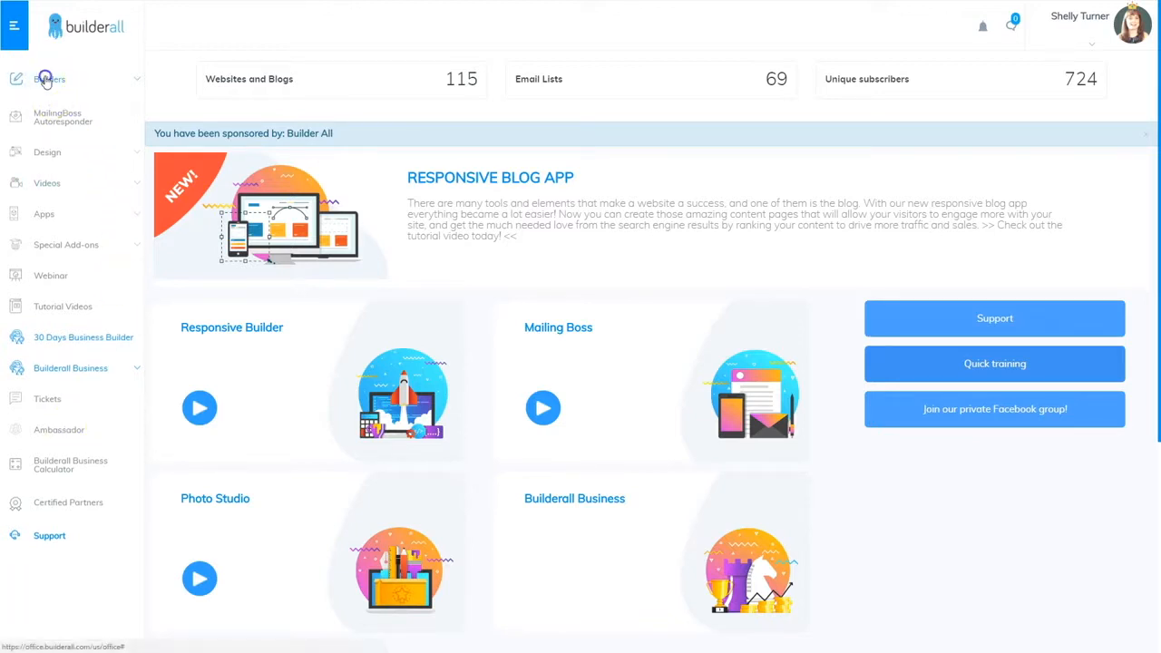
pyautogui.click(60, 116)
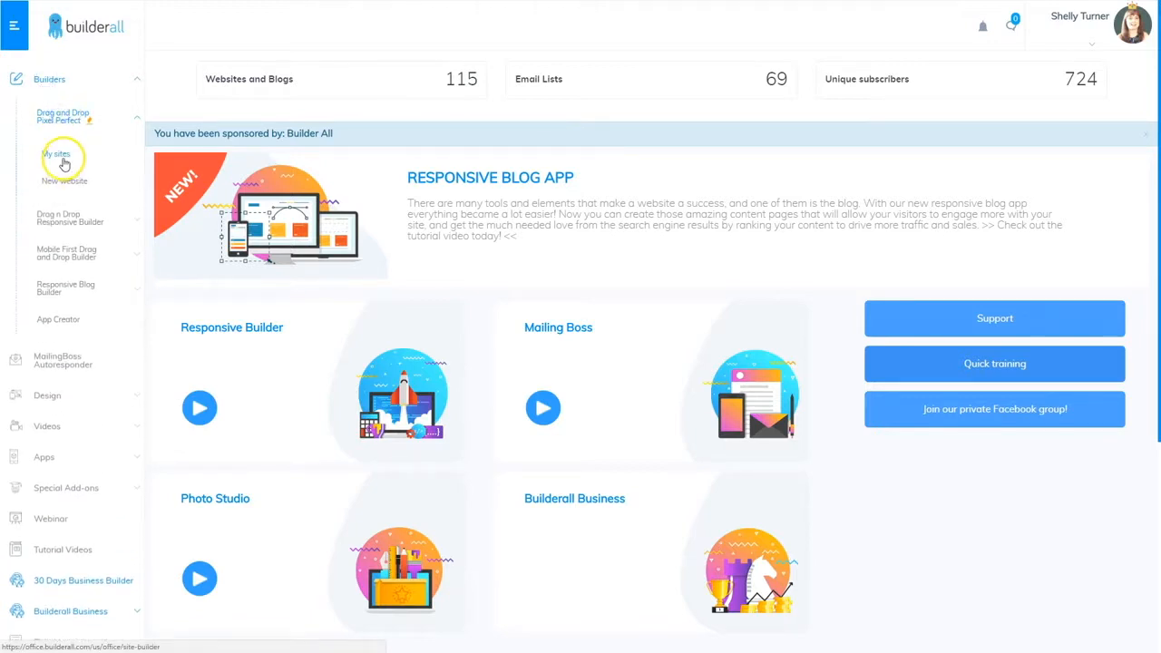
pyautogui.click(56, 155)
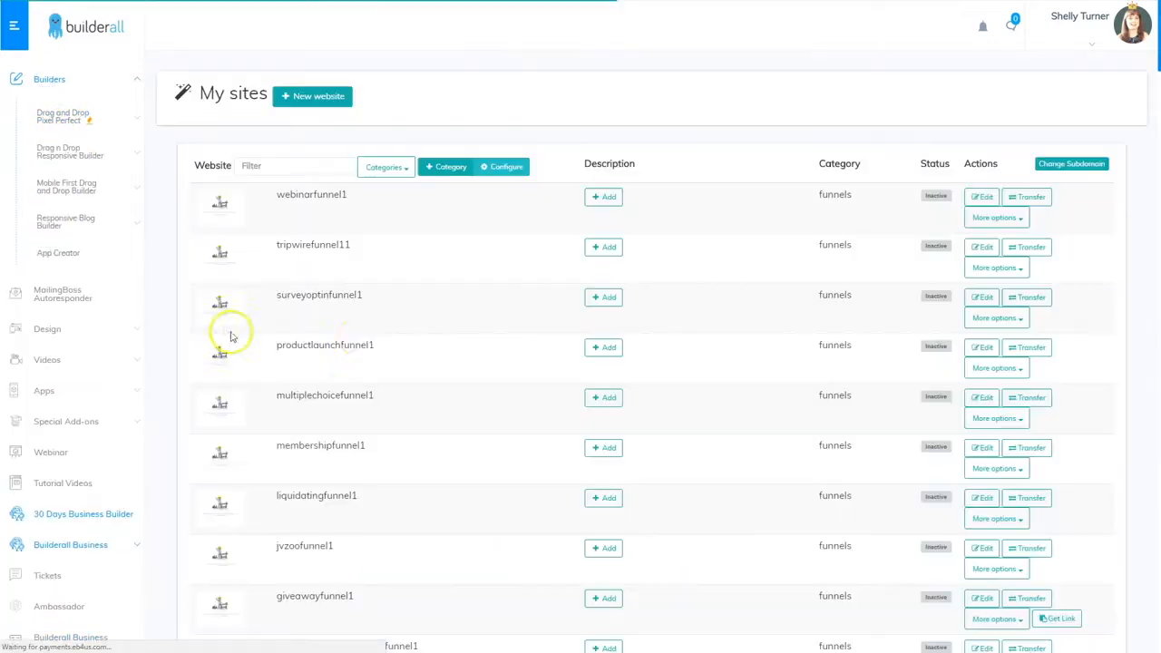
pyautogui.scroll(-6, 360, 343)
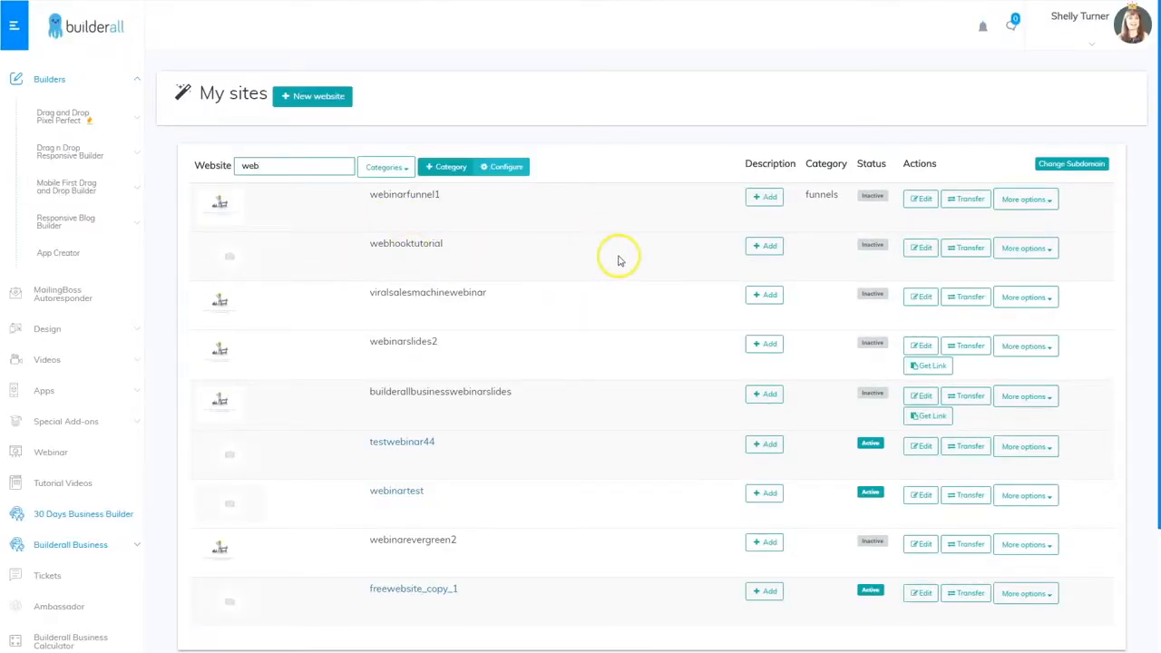
pyautogui.click(1036, 249)
pyautogui.click(1042, 266)
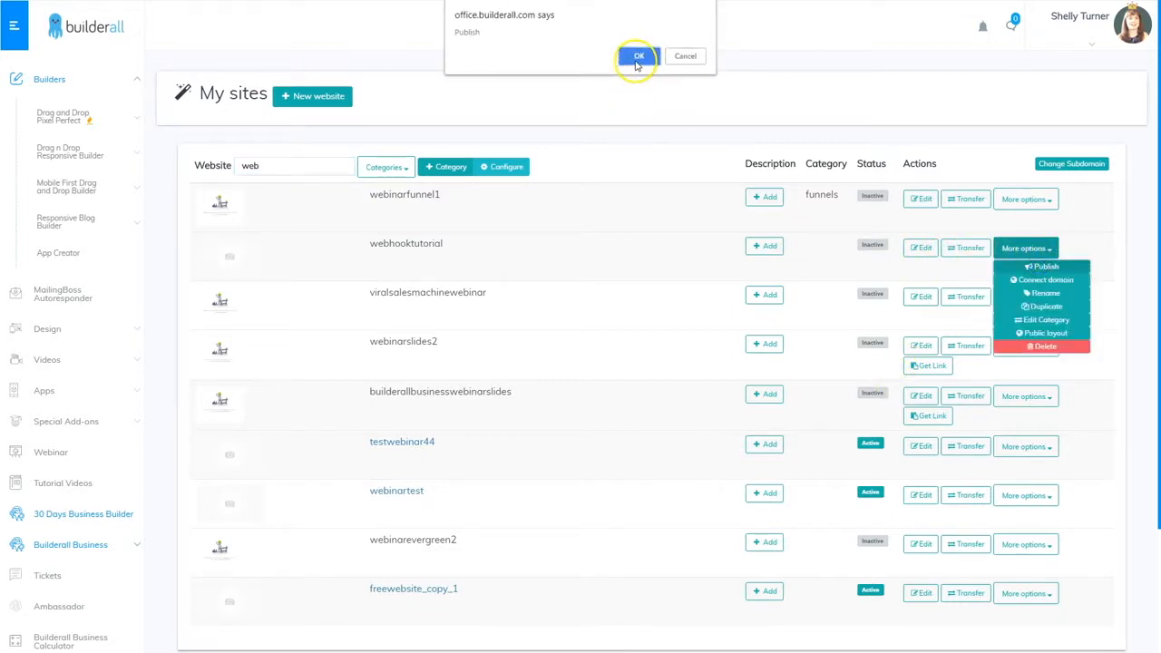
pyautogui.click(638, 58)
# Filter the site list by "webhook" and open the live webhooktutorial site.
pyautogui.click(283, 165)
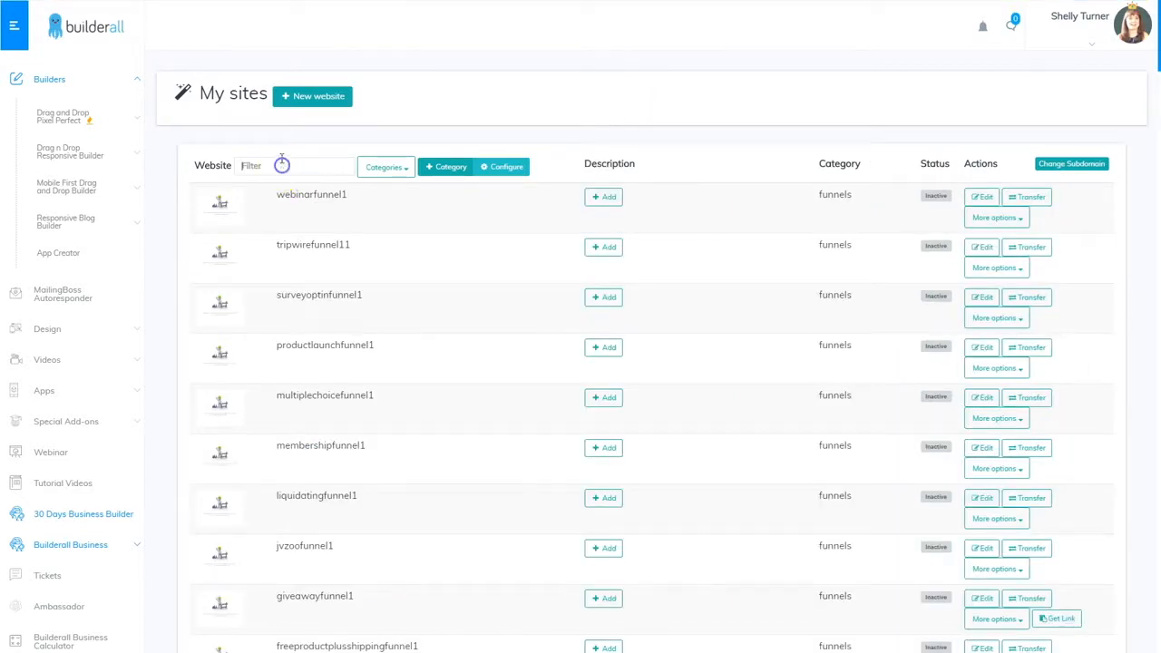
pyautogui.write('webhook')
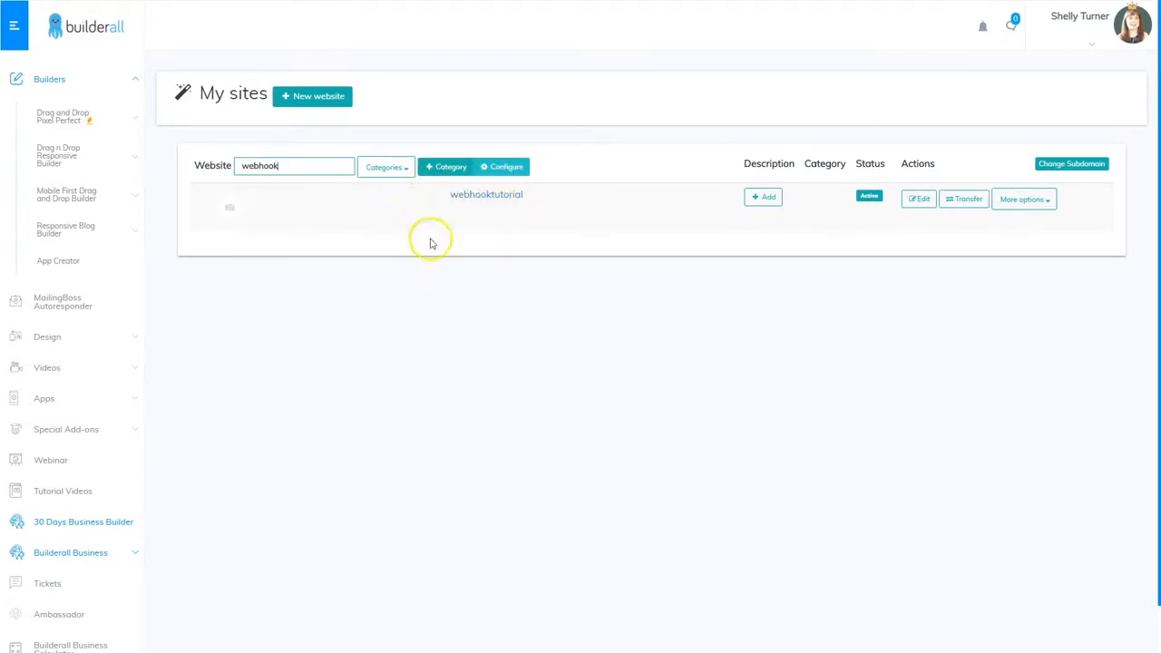
pyautogui.click(490, 198)
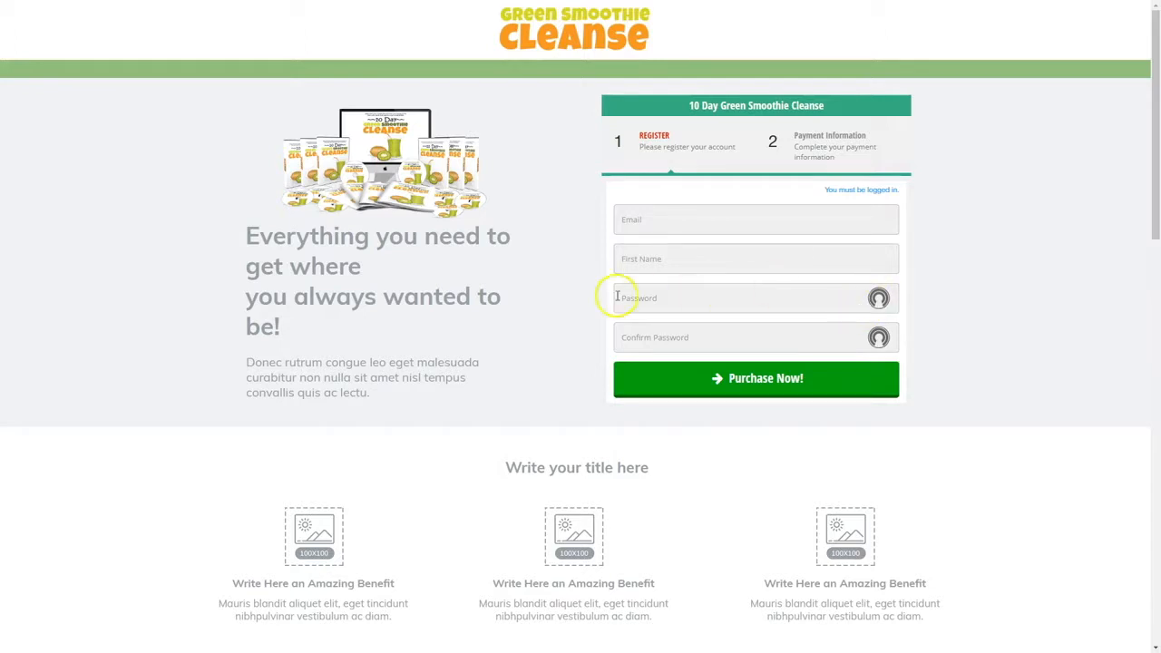
# Register in the checkout form with the buyer's email, first name and confirmed account password, and decline saving the password in the browser.
pyautogui.click(638, 227)
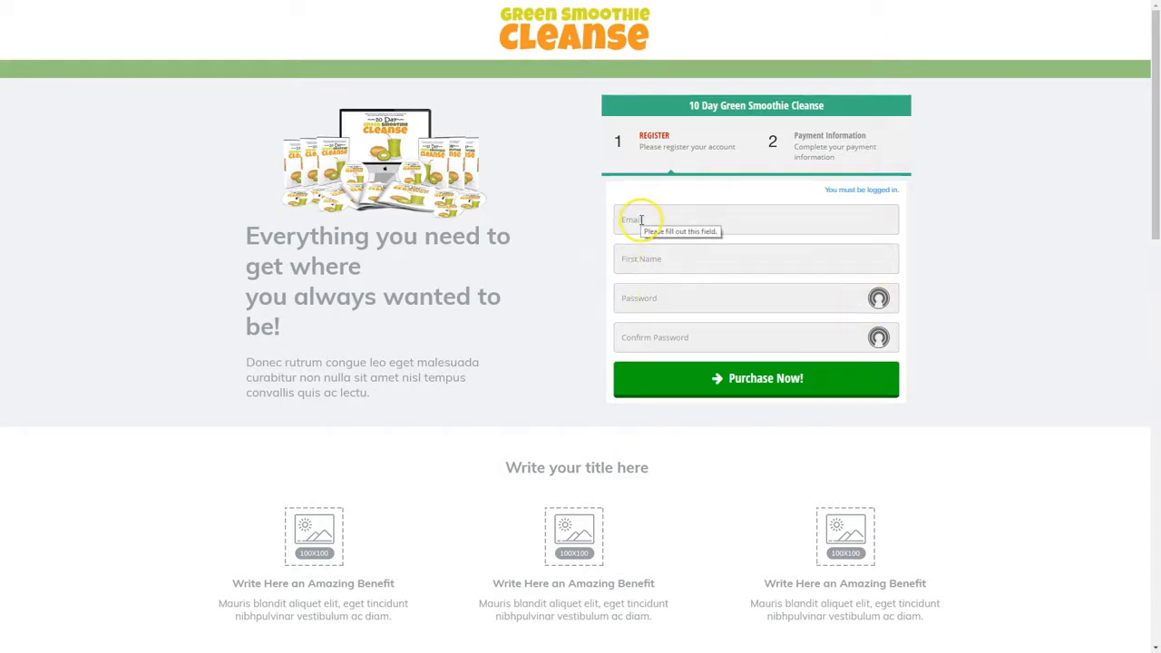
pyautogui.click(640, 222)
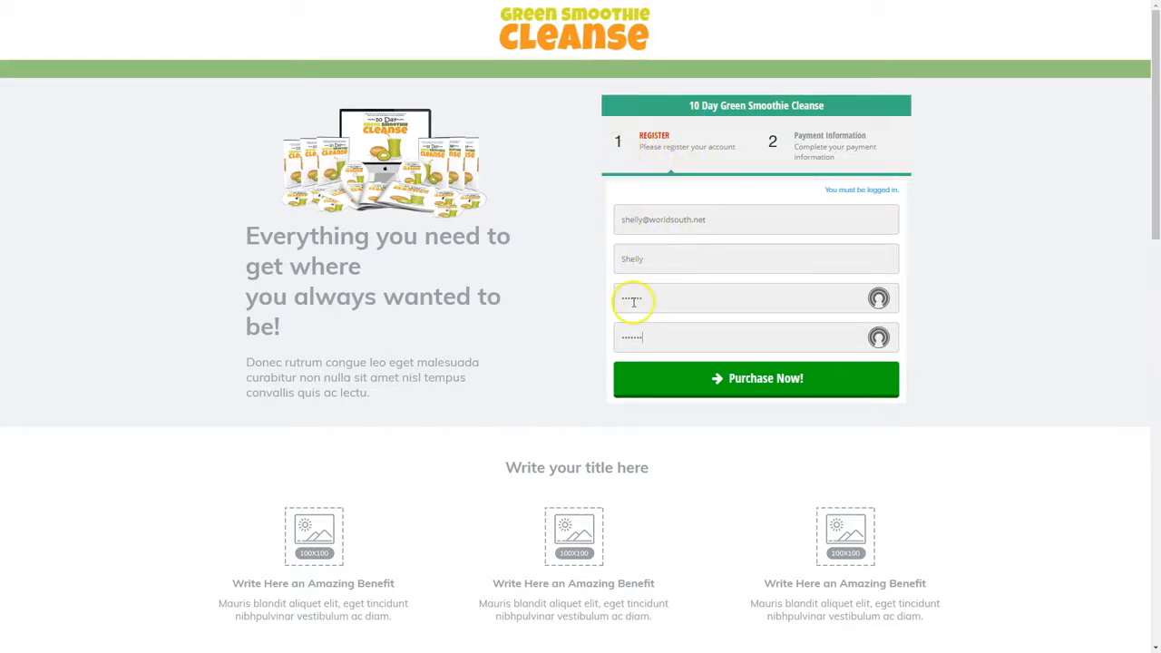
pyautogui.click(744, 386)
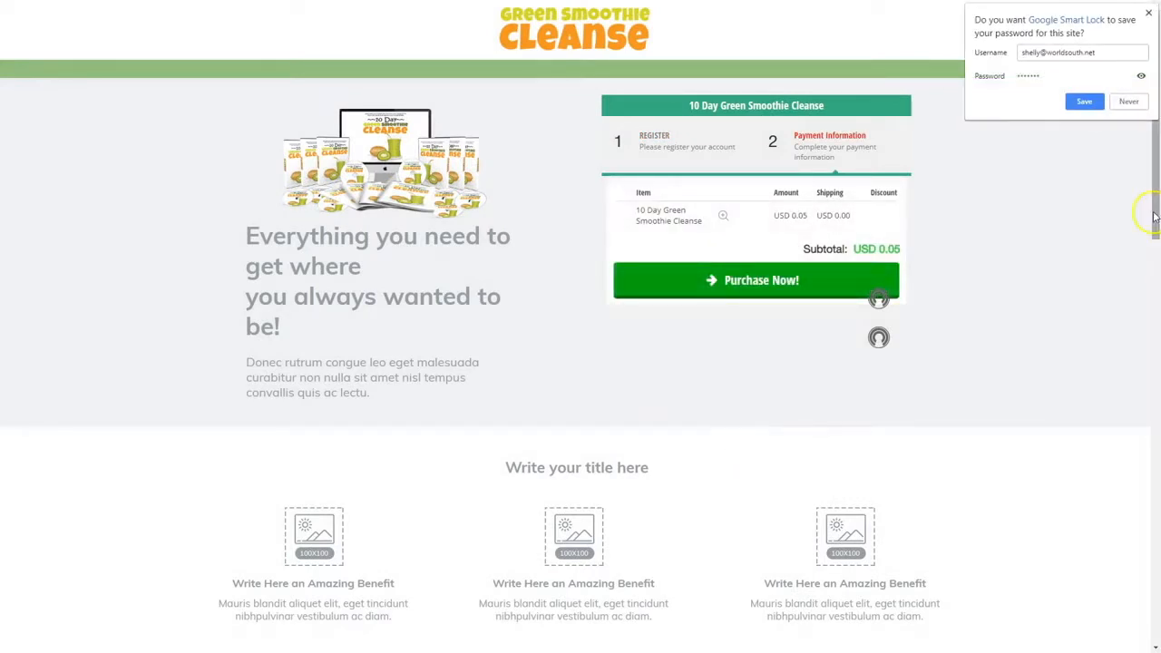
pyautogui.click(1148, 13)
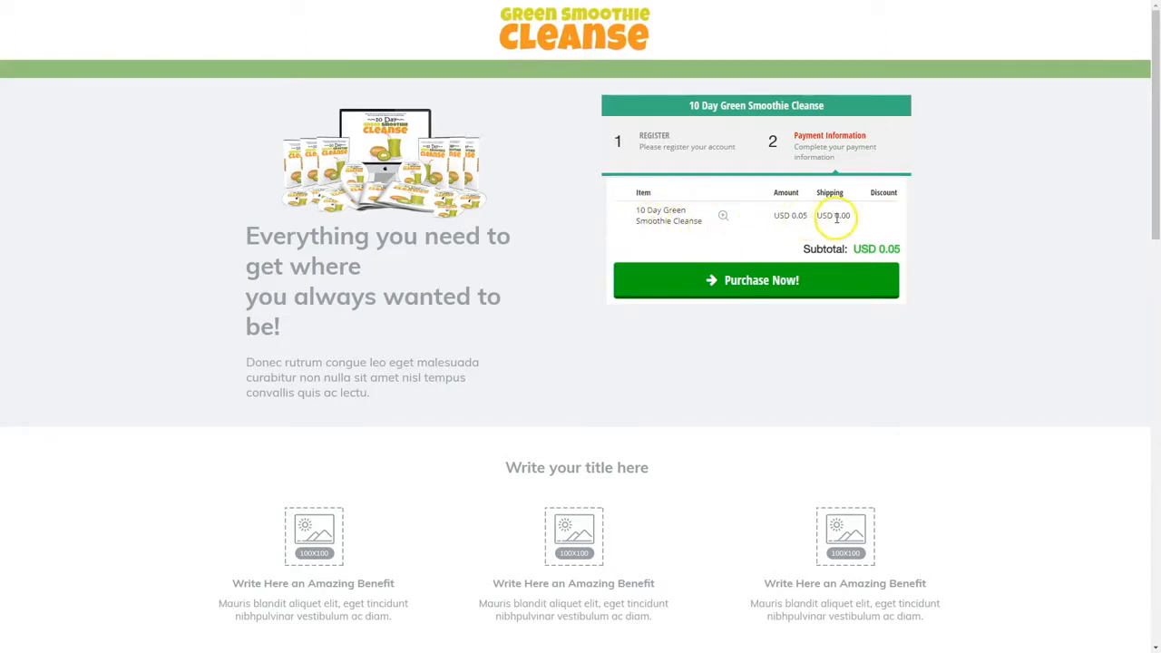
# Purchase the 10 Day Green Smoothie Cleanse by logging in to PayPal, paying with PayPal Balance and returning to the merchant.
pyautogui.click(756, 285)
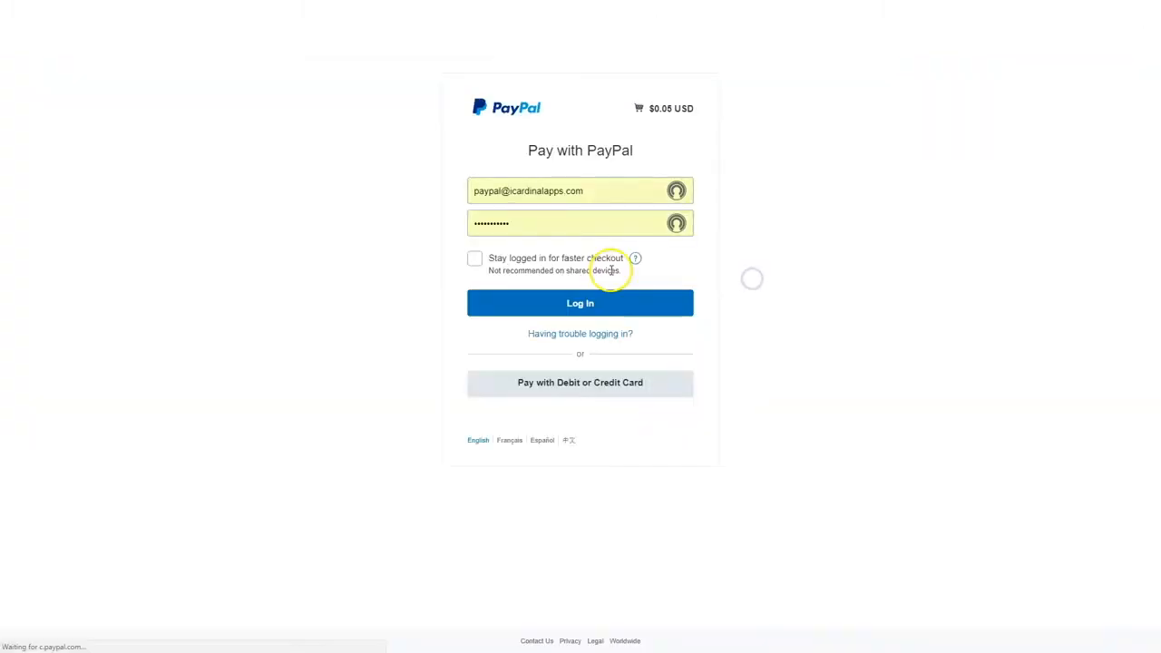
pyautogui.click(574, 304)
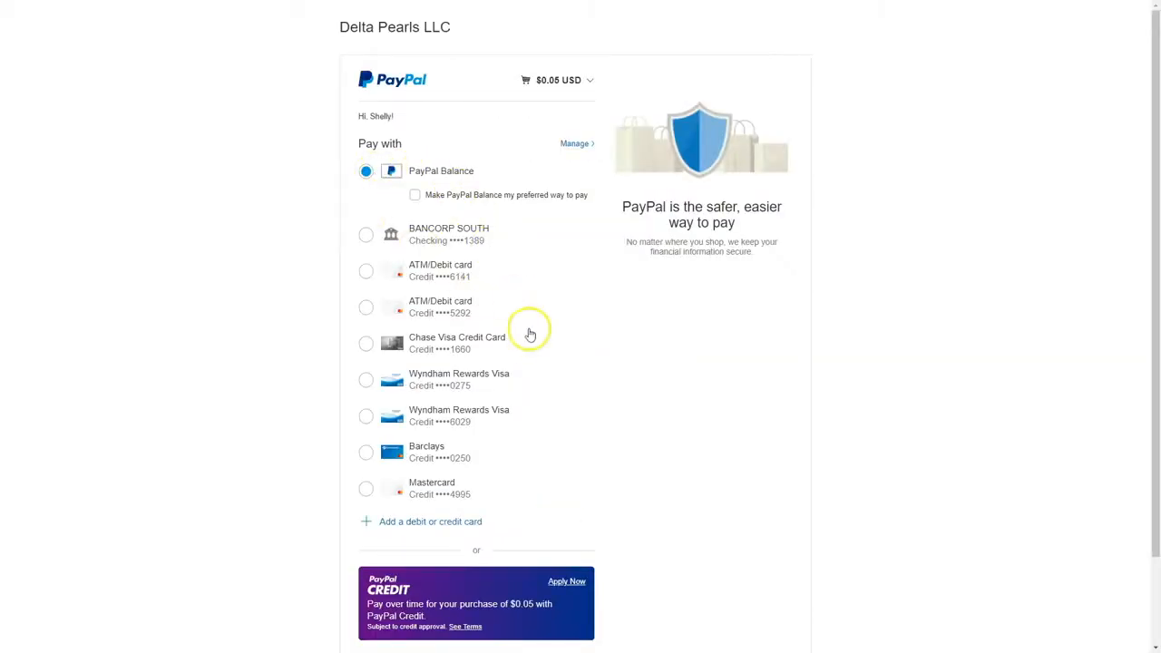
pyautogui.scroll(-1, 530, 335)
pyautogui.click(478, 595)
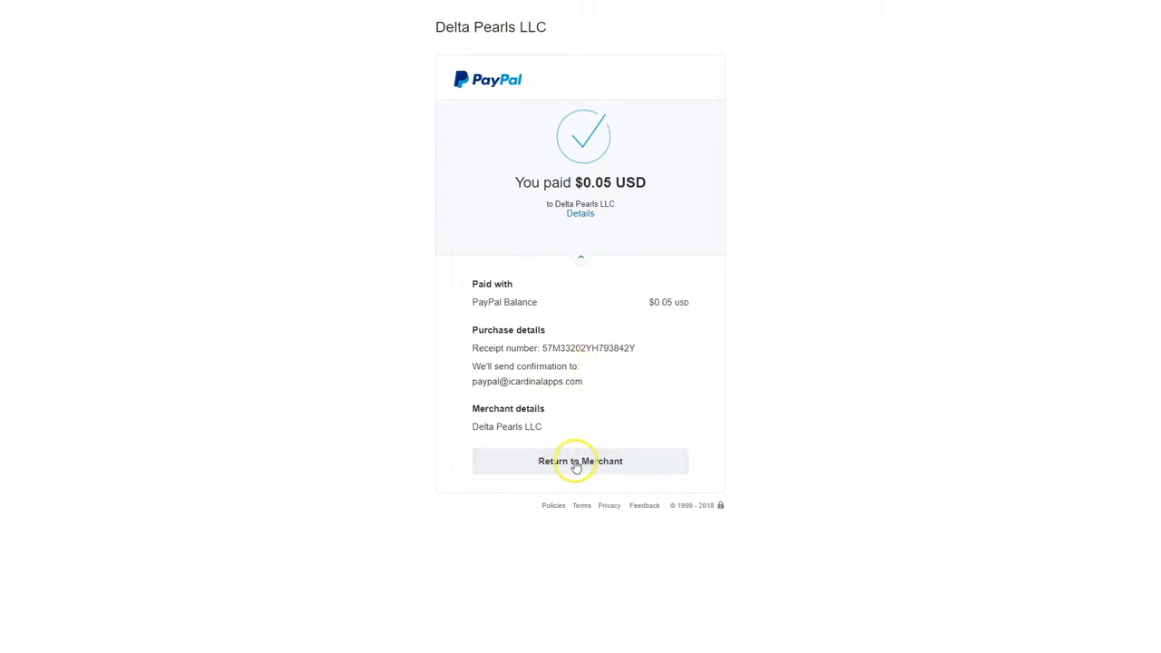
pyautogui.click(575, 464)
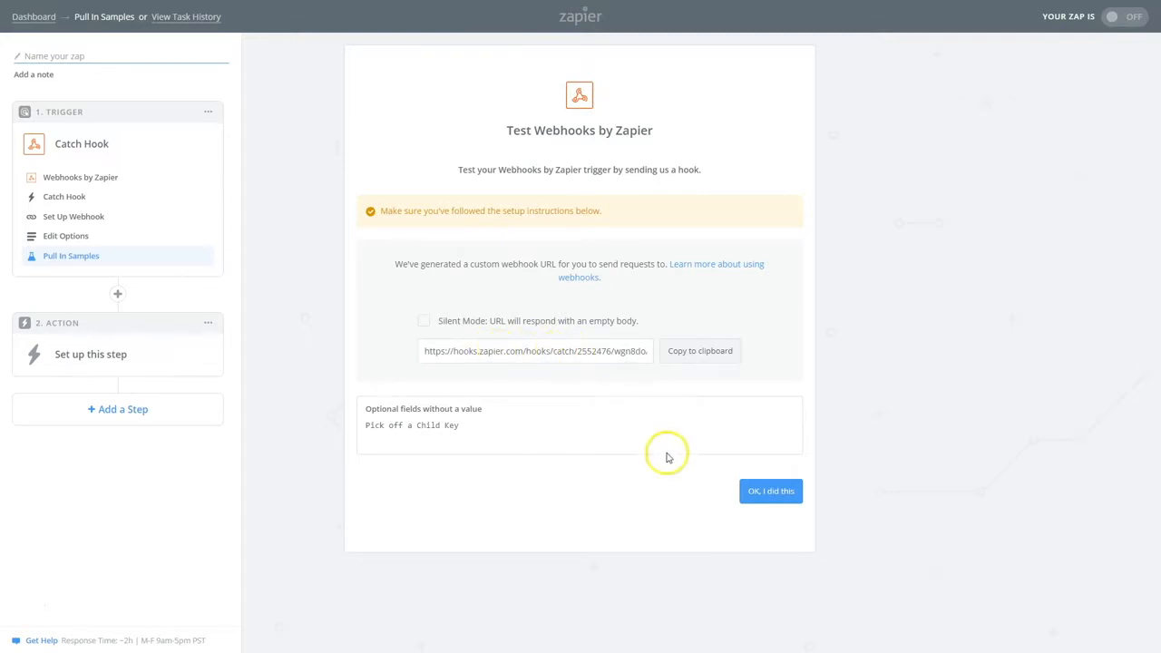
# In Zapier, test the Catch Hook trigger with the hook sent by the purchase and continue to the action setup.
pyautogui.click(770, 496)
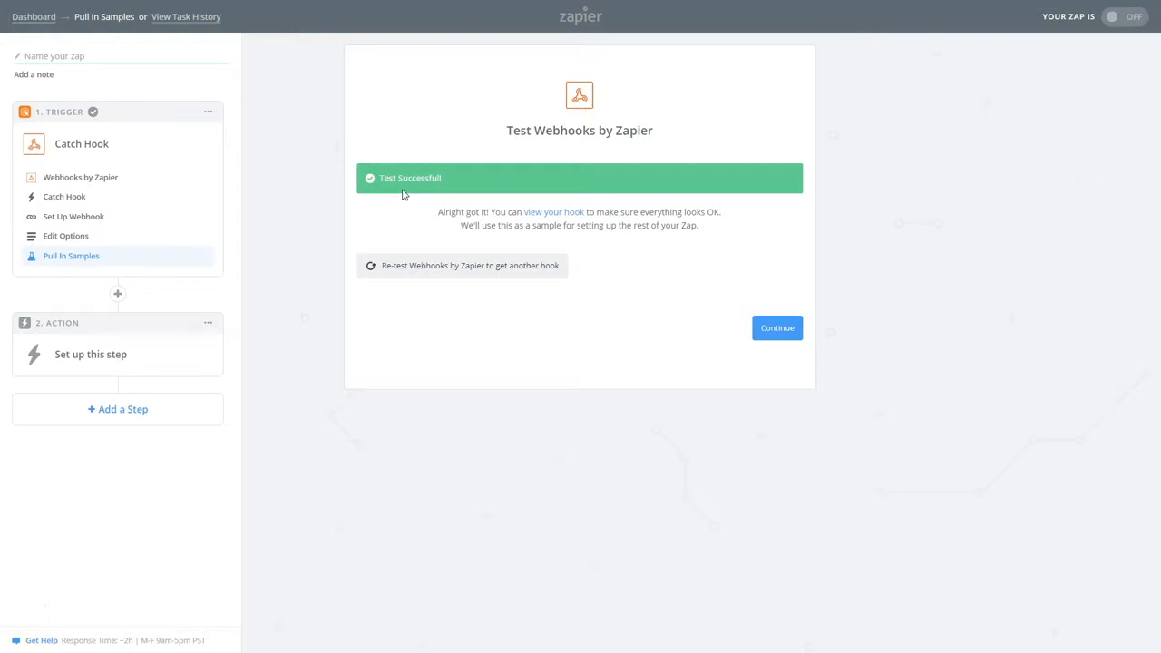
pyautogui.click(777, 326)
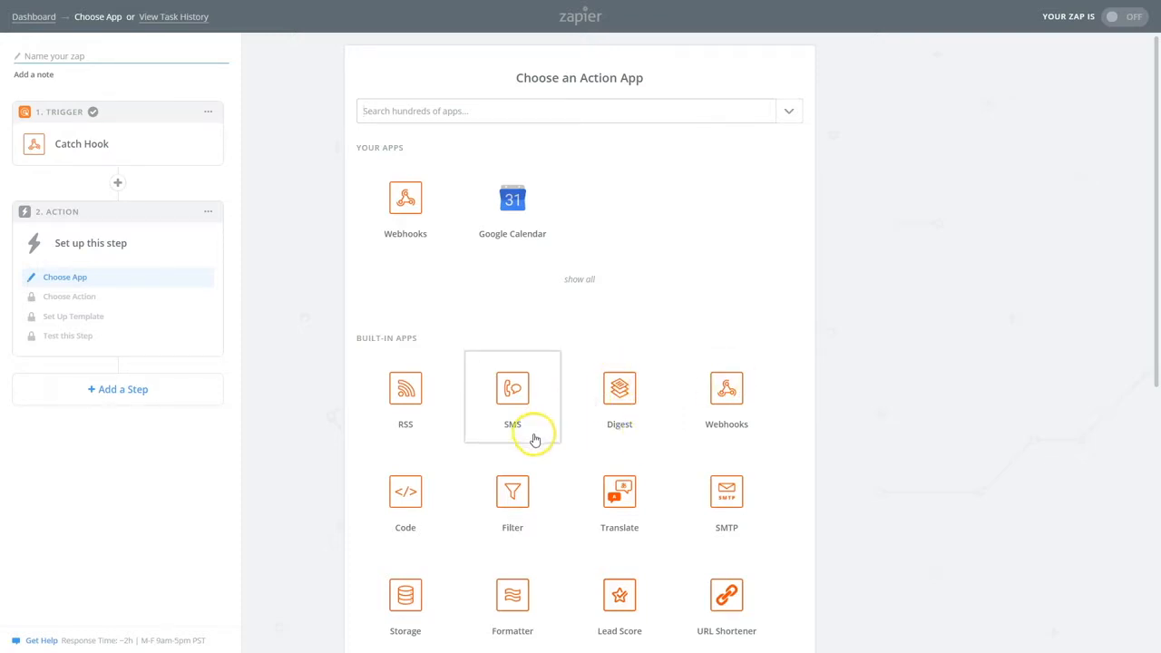
# Choose Google Sheets as the zap's action app with Create Spreadsheet Row as the action, and save it.
pyautogui.scroll(-2, 539, 449)
pyautogui.scroll(-5, 542, 451)
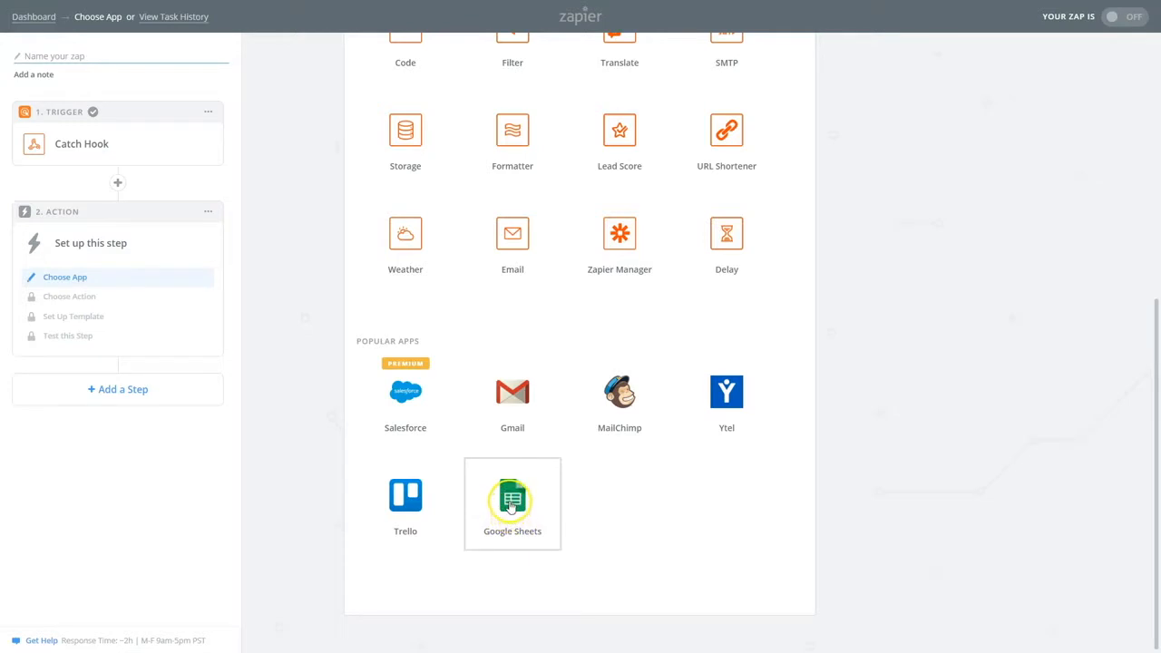
pyautogui.click(511, 504)
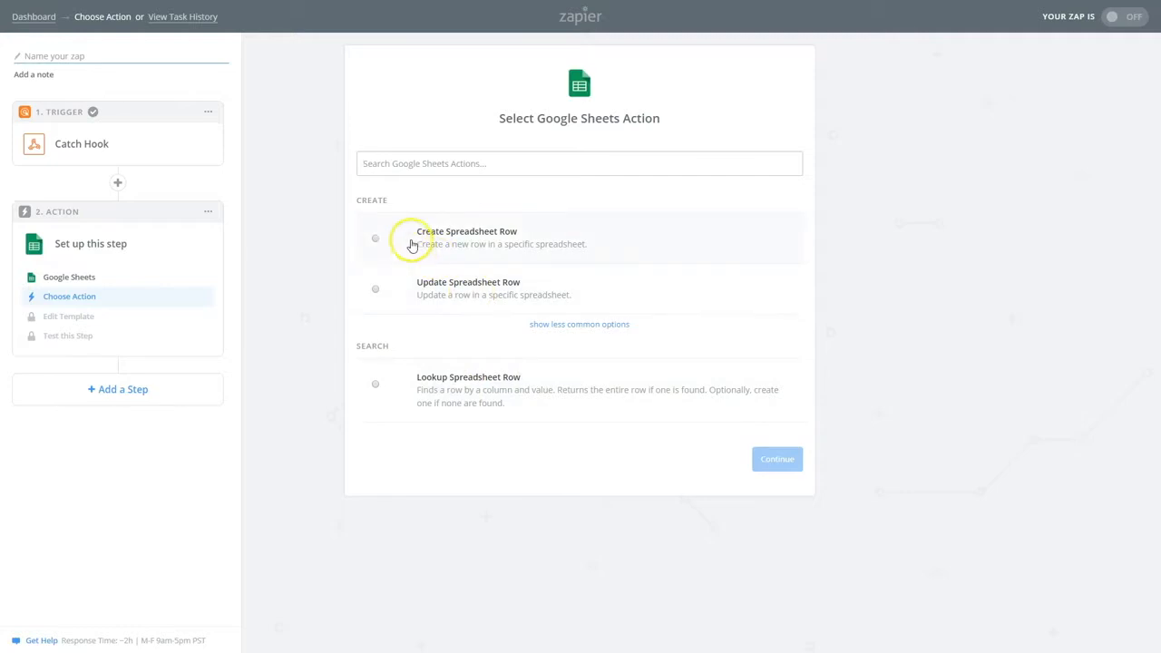
pyautogui.click(472, 234)
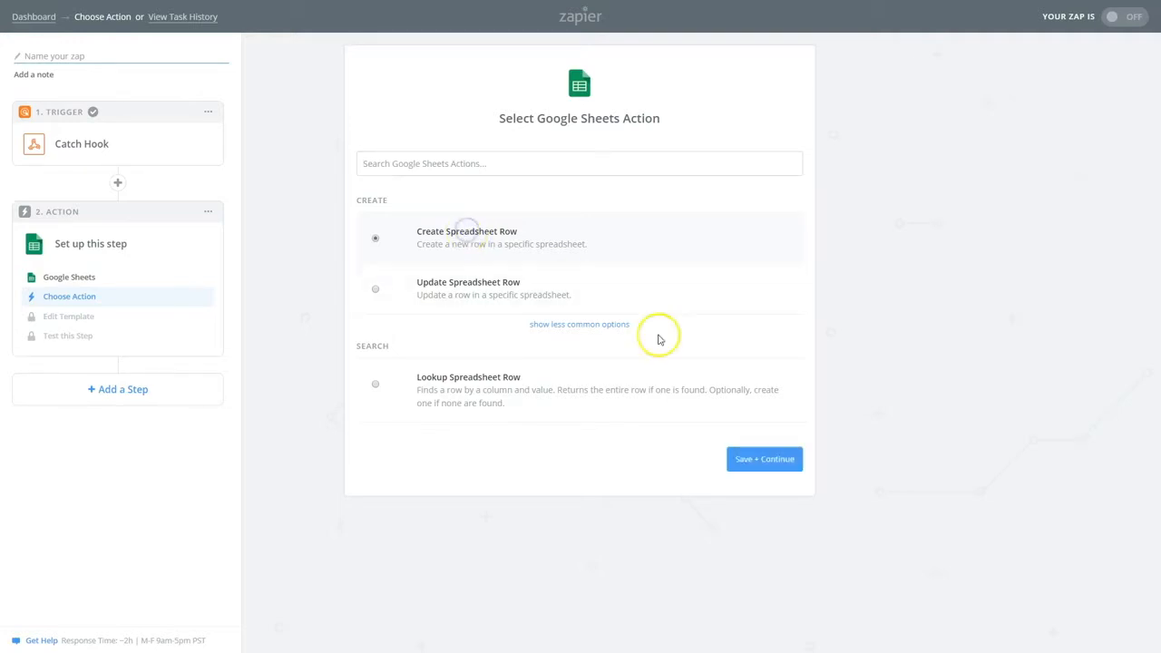
pyautogui.click(769, 459)
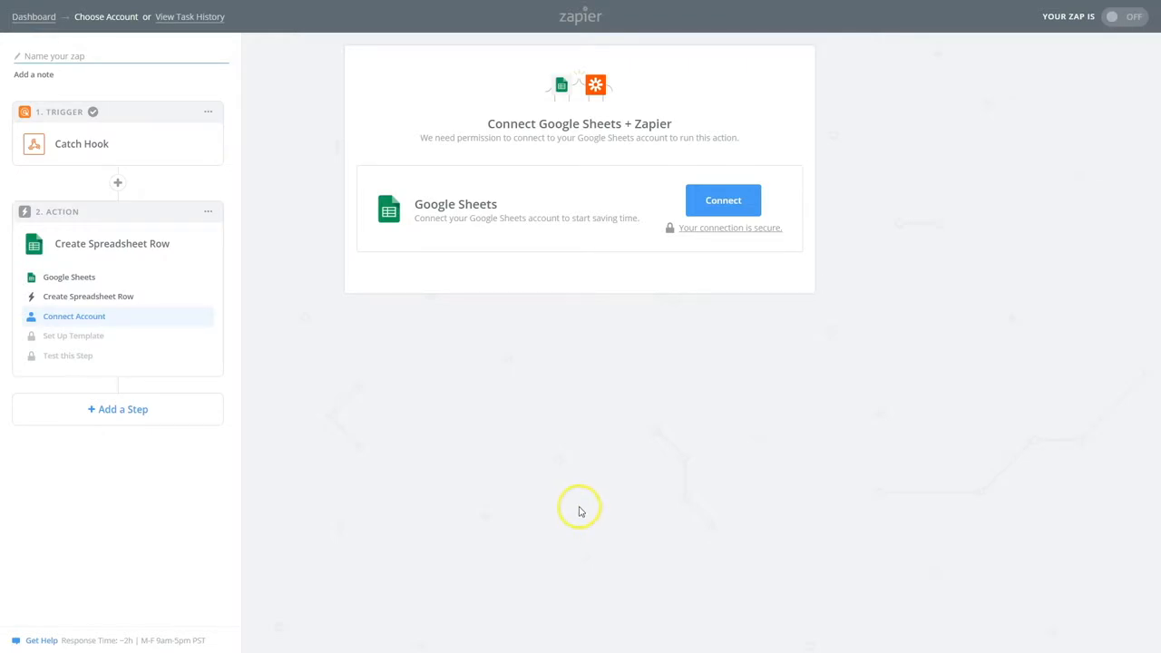
# Connect the buyer-data Google account to Zapier for Google Sheets, allow access, test the connection and save it.
pyautogui.click(718, 201)
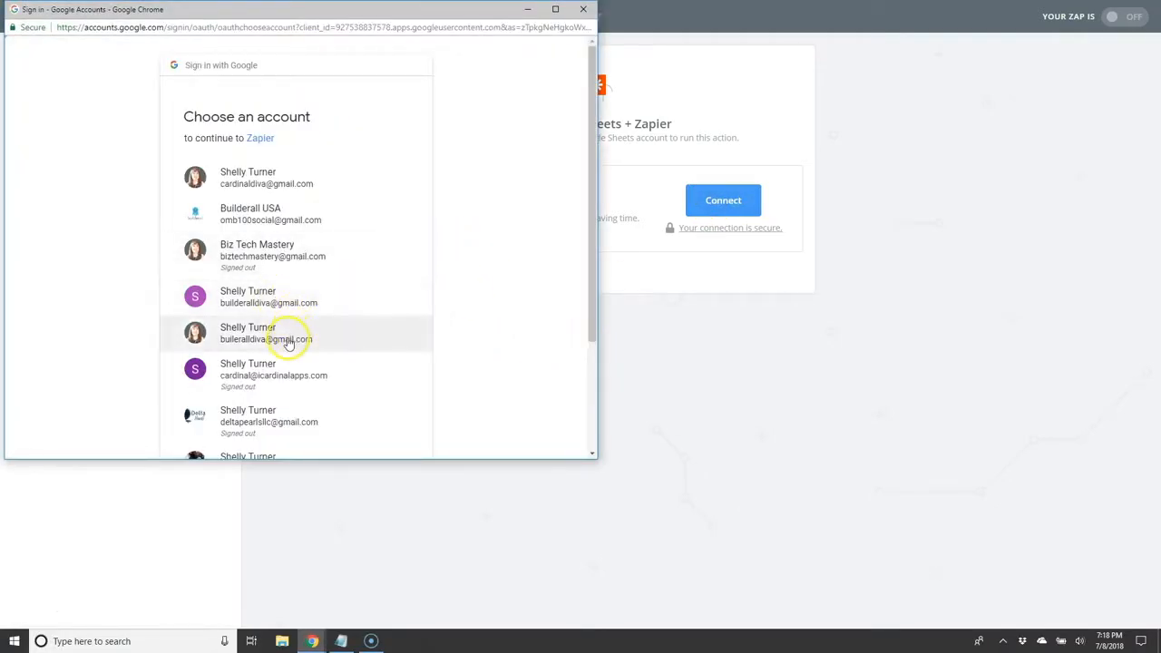
pyautogui.click(254, 335)
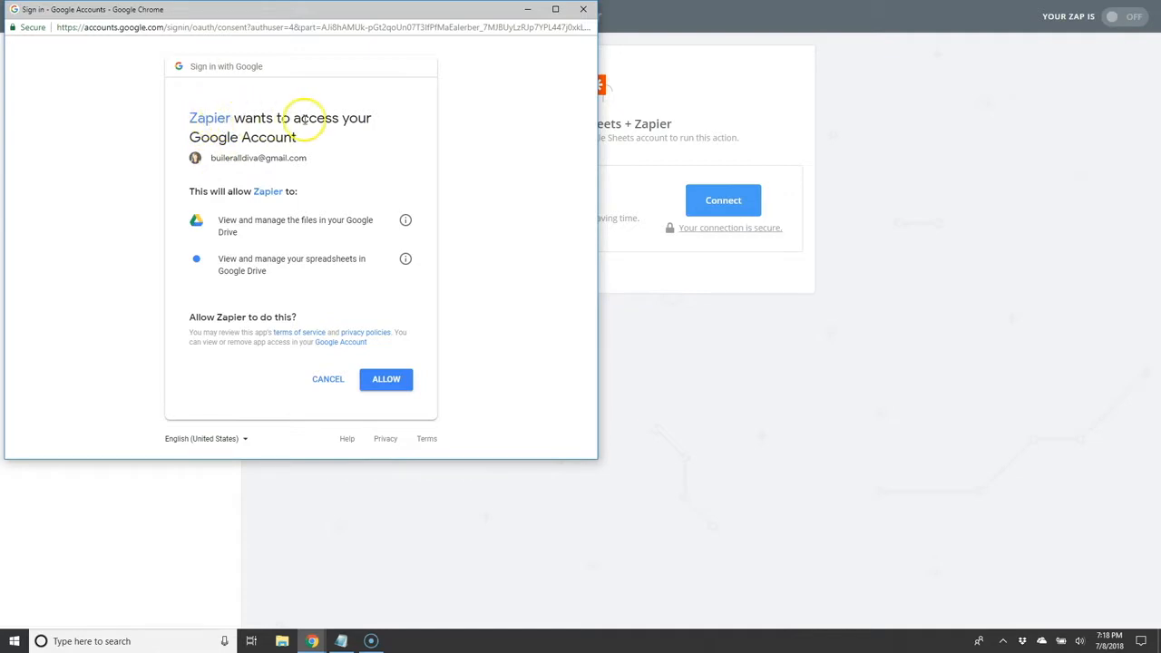
pyautogui.click(385, 381)
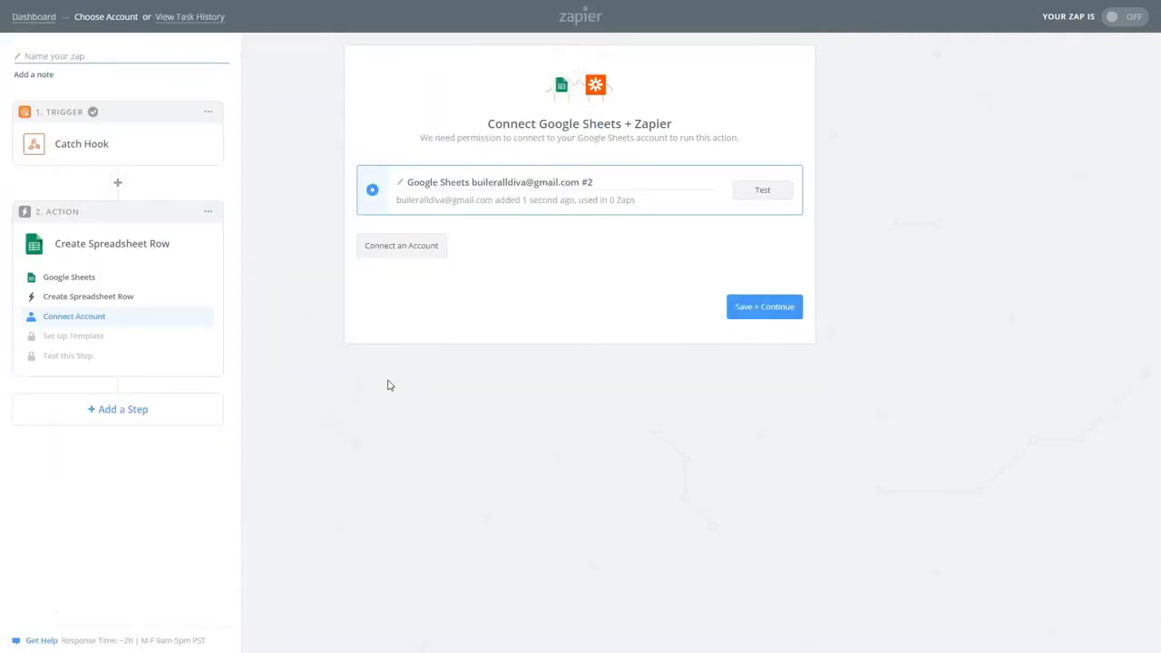
pyautogui.click(764, 204)
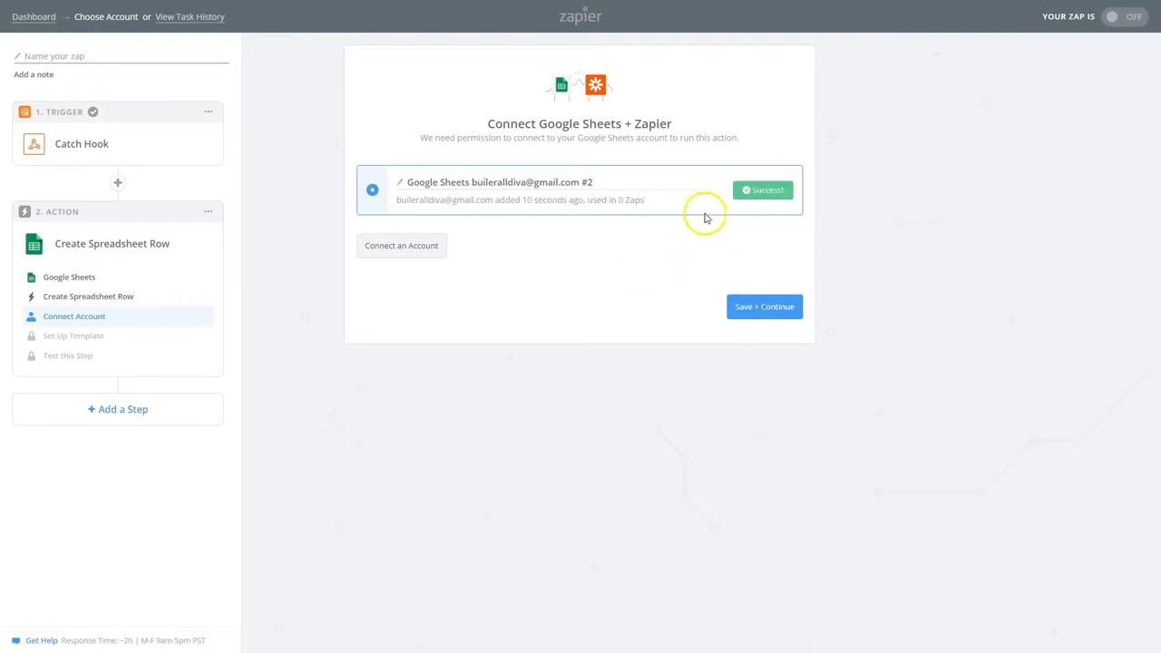
pyautogui.click(762, 309)
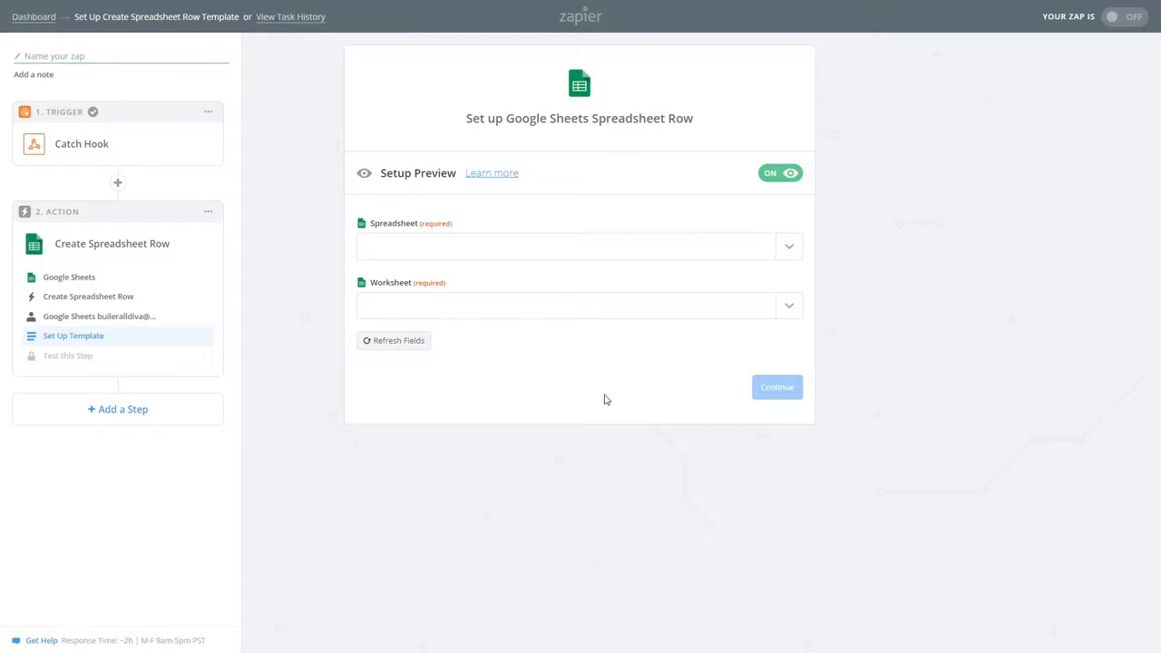
# Set the spreadsheet row's target to the Webhook Training spreadsheet and its Sheet1 worksheet.
pyautogui.click(467, 241)
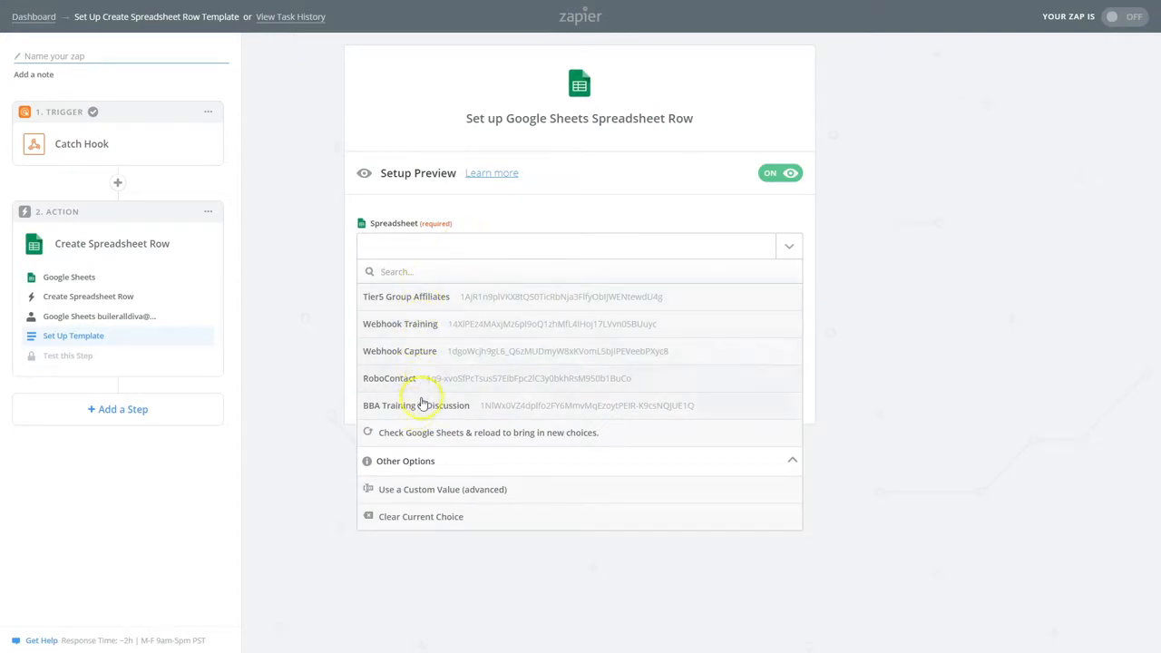
pyautogui.click(430, 326)
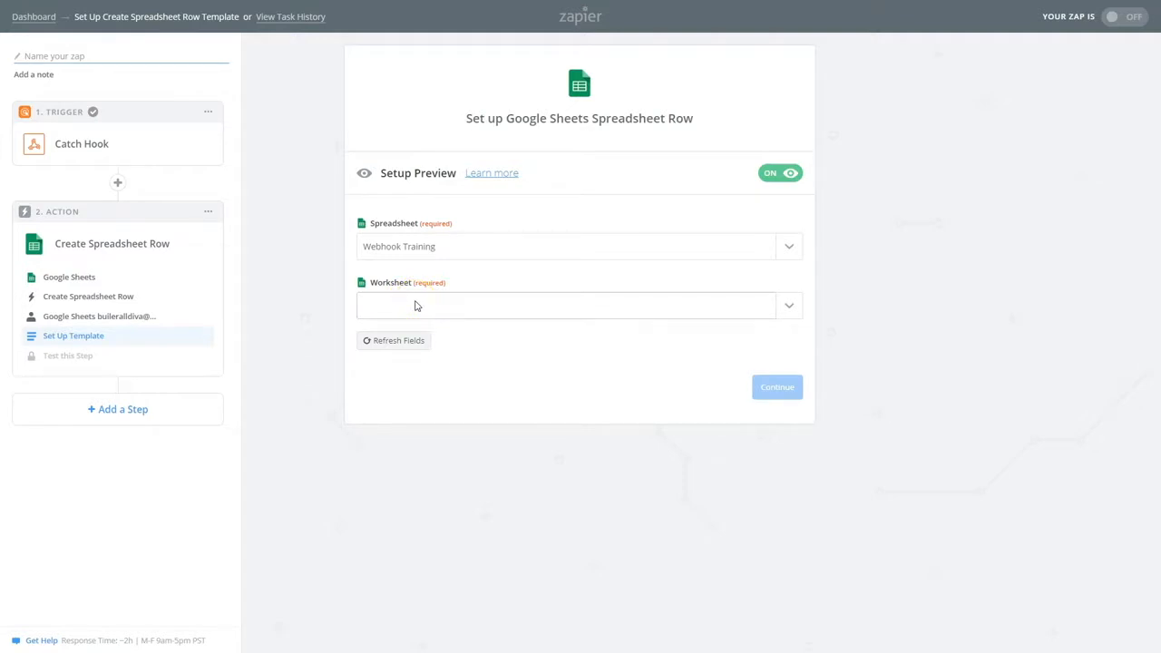
pyautogui.click(445, 309)
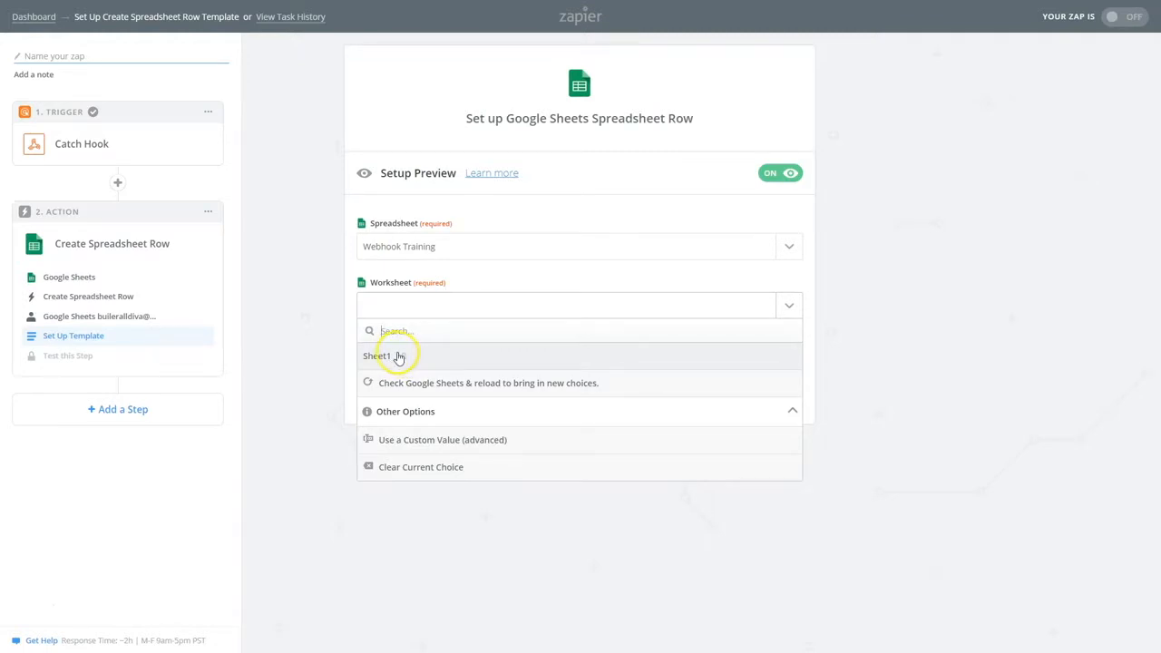
pyautogui.click(401, 359)
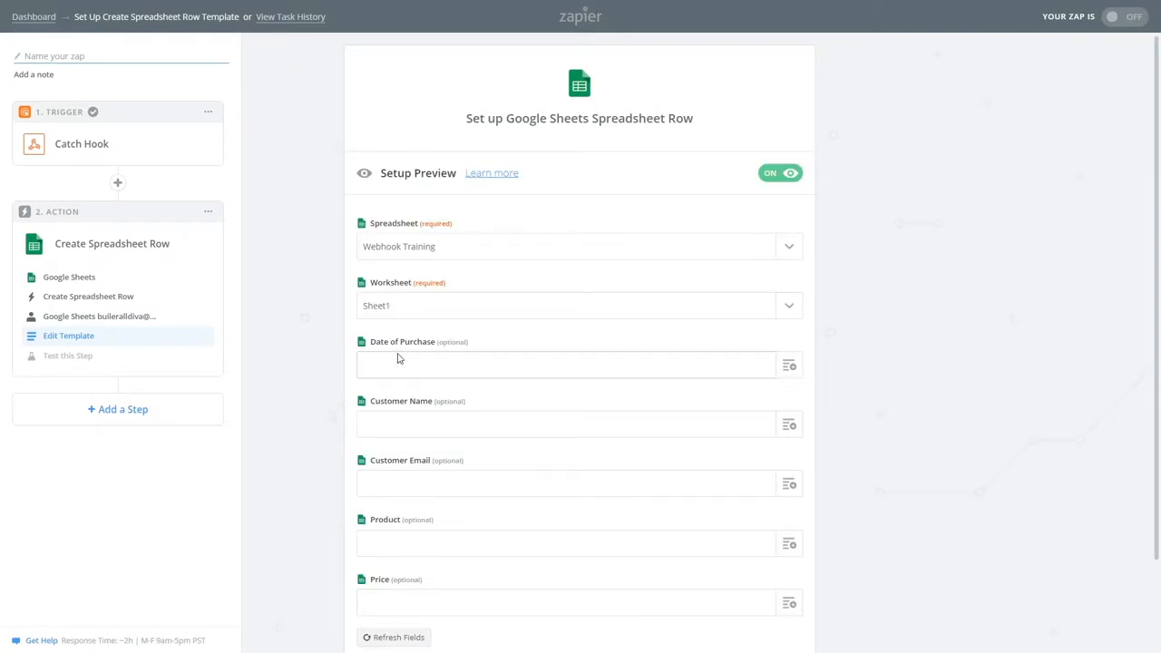
# Map the Date of Purchase field to the hook's Map Payment[transaction Time] value.
pyautogui.scroll(-2, 427, 444)
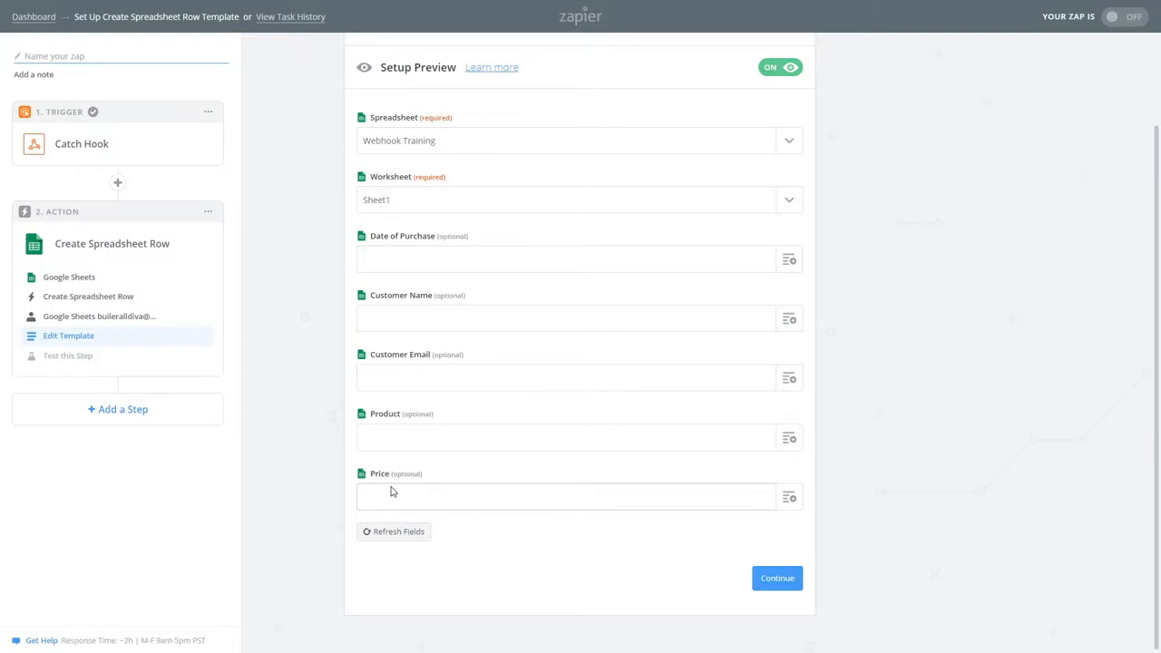
pyautogui.click(790, 261)
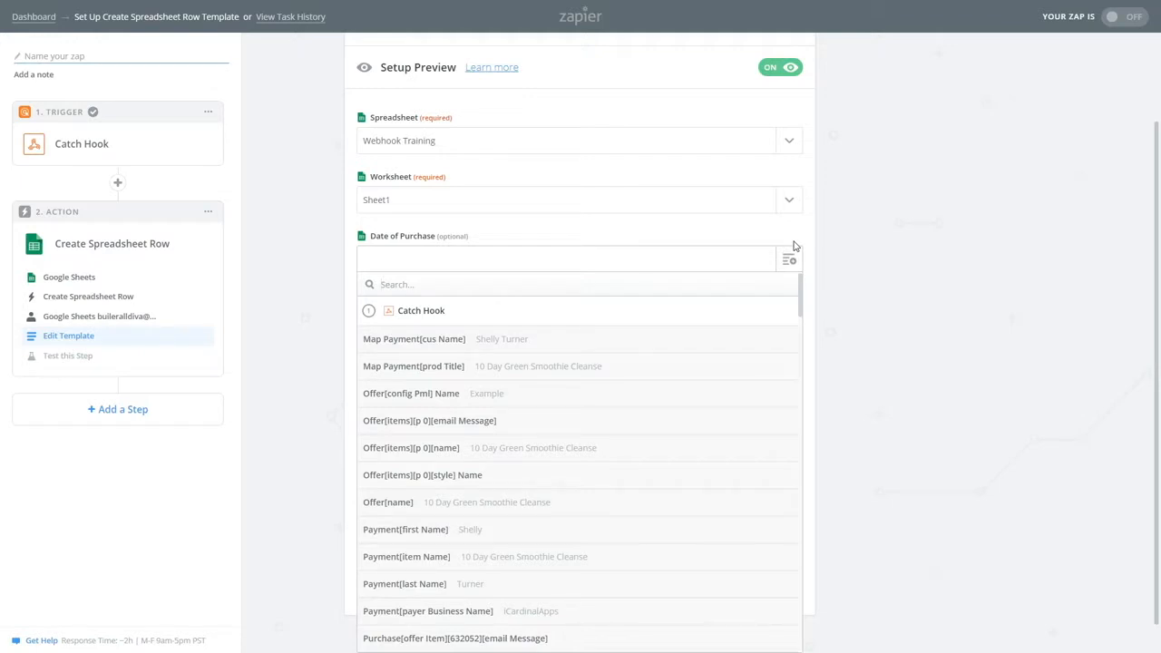
pyautogui.scroll(-1, 469, 451)
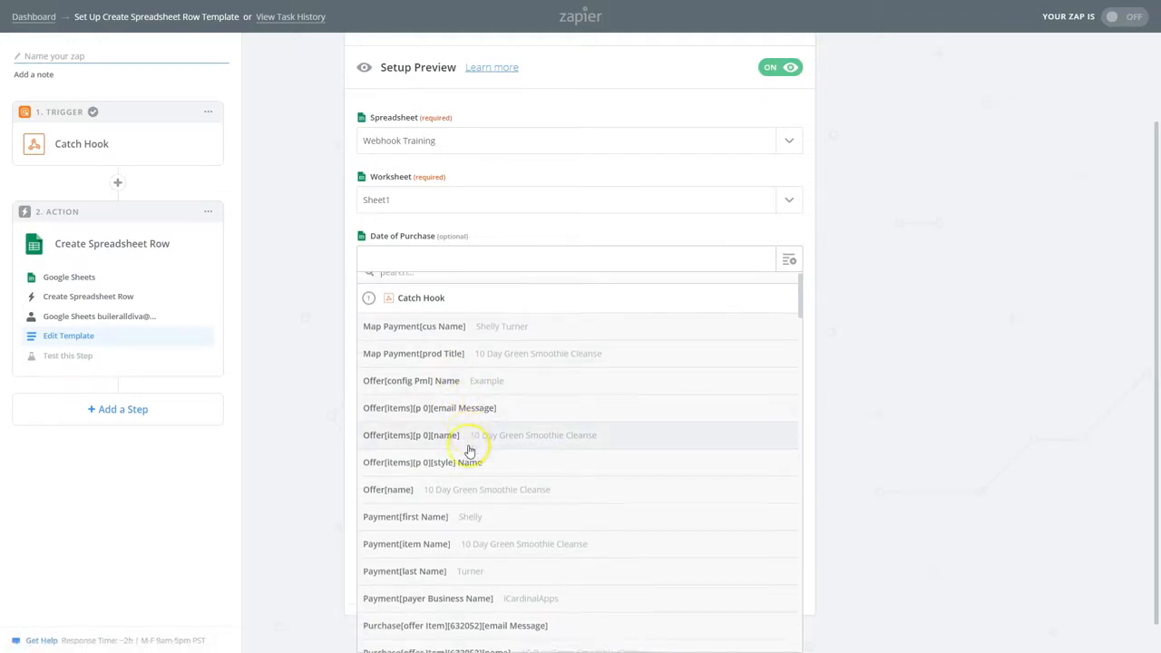
pyautogui.scroll(-3, 469, 462)
pyautogui.scroll(3, 471, 477)
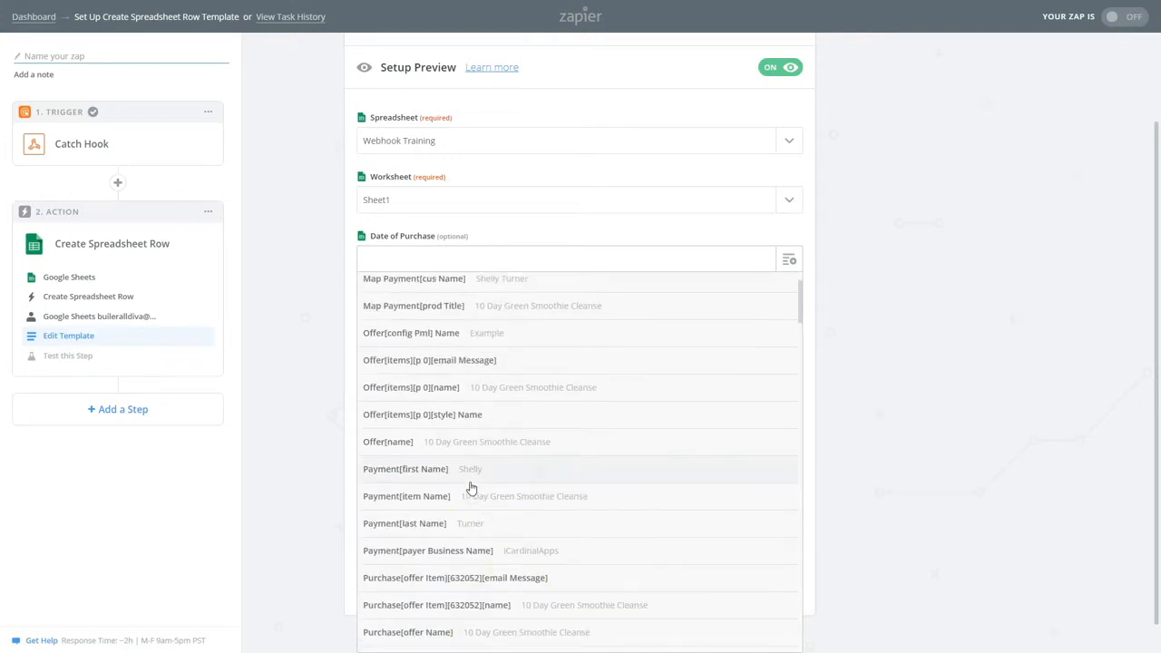
pyautogui.click(466, 490)
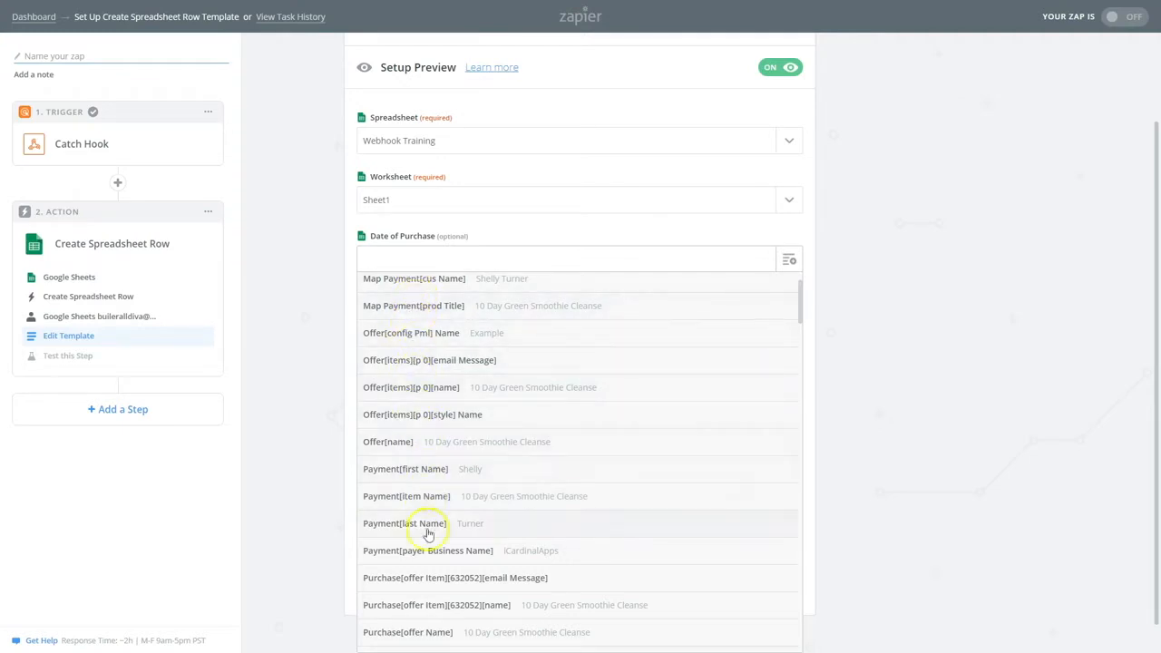
pyautogui.scroll(-8, 426, 544)
pyautogui.scroll(-3, 429, 551)
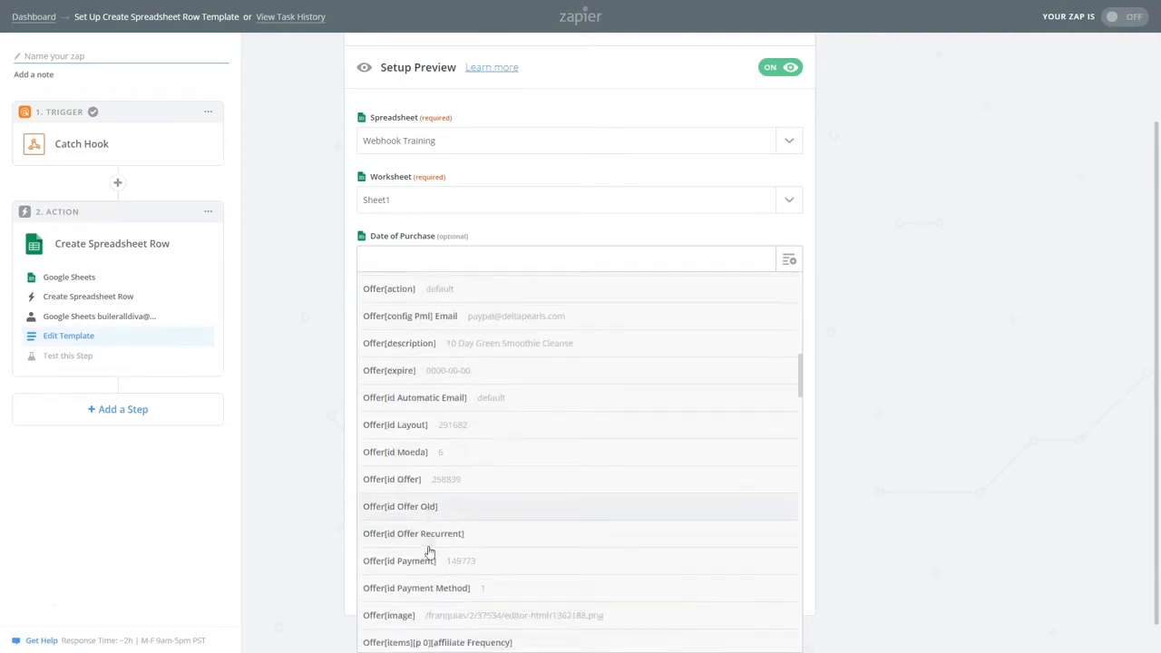
pyautogui.scroll(-4, 429, 549)
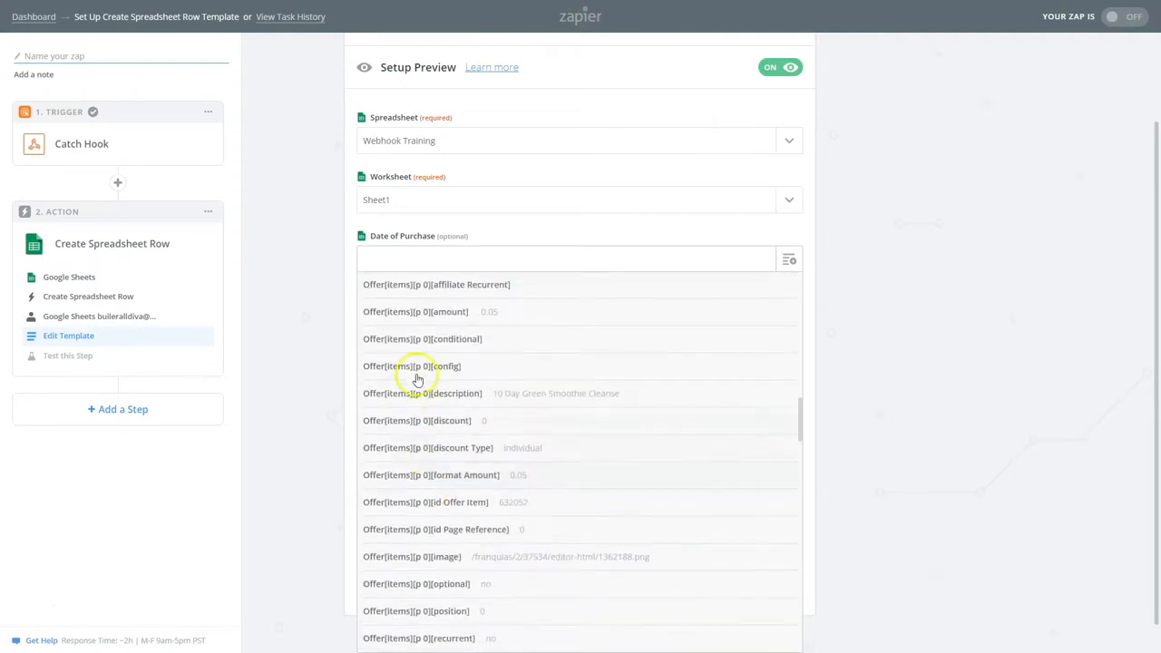
pyautogui.scroll(-15, 432, 534)
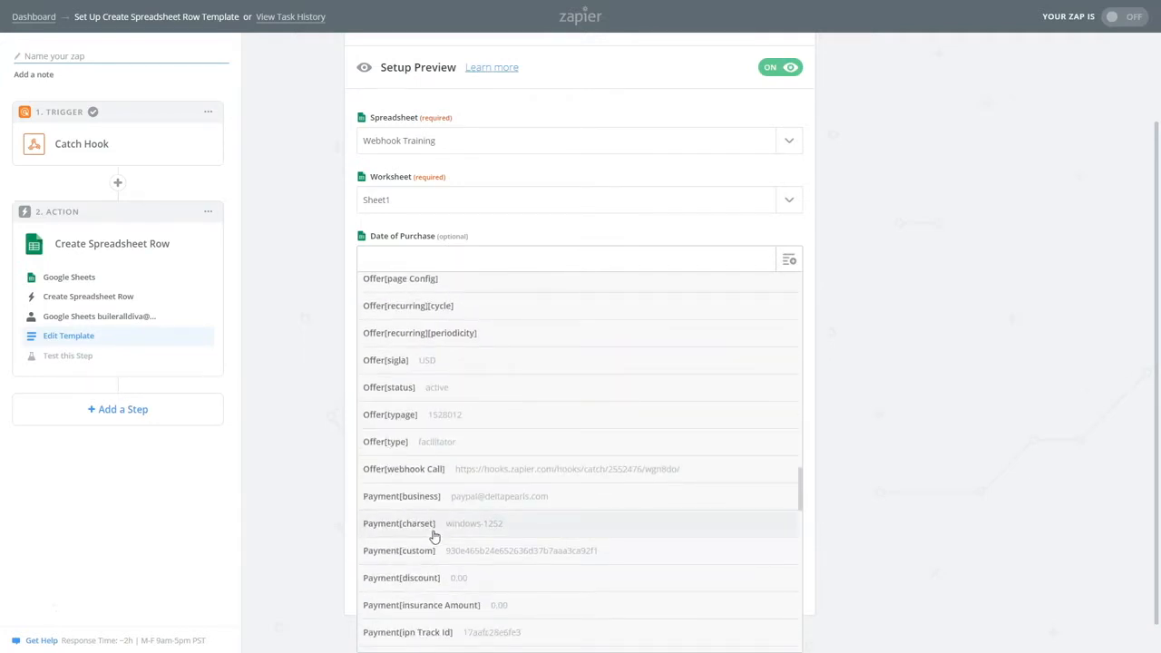
pyautogui.scroll(15, 417, 534)
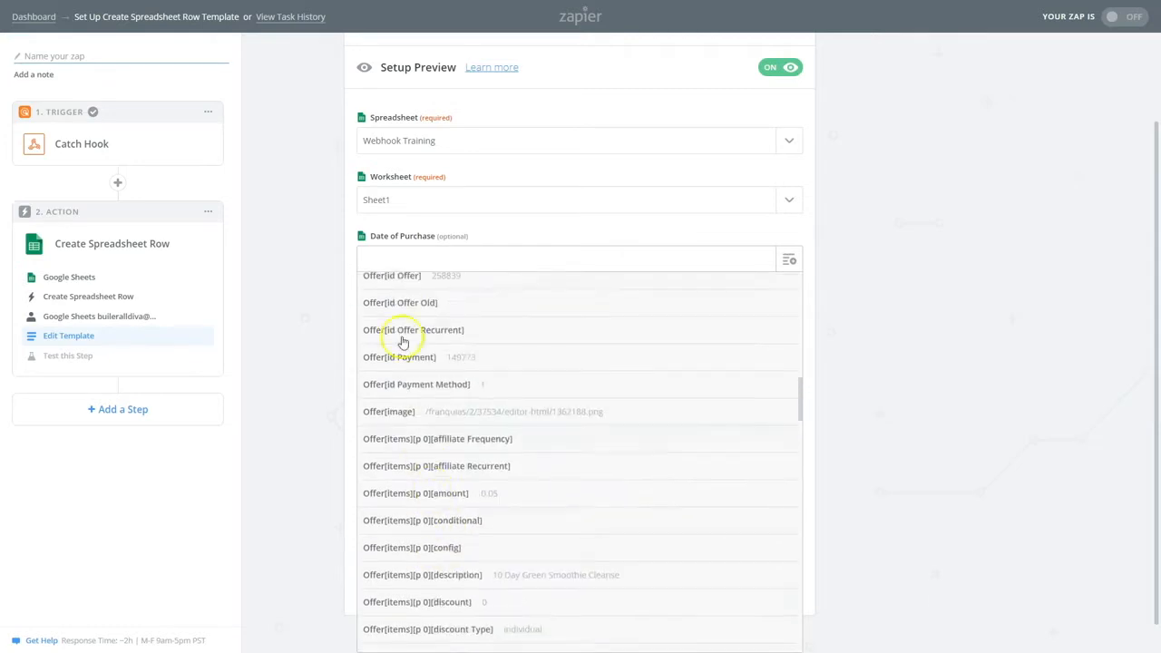
pyautogui.scroll(10, 437, 417)
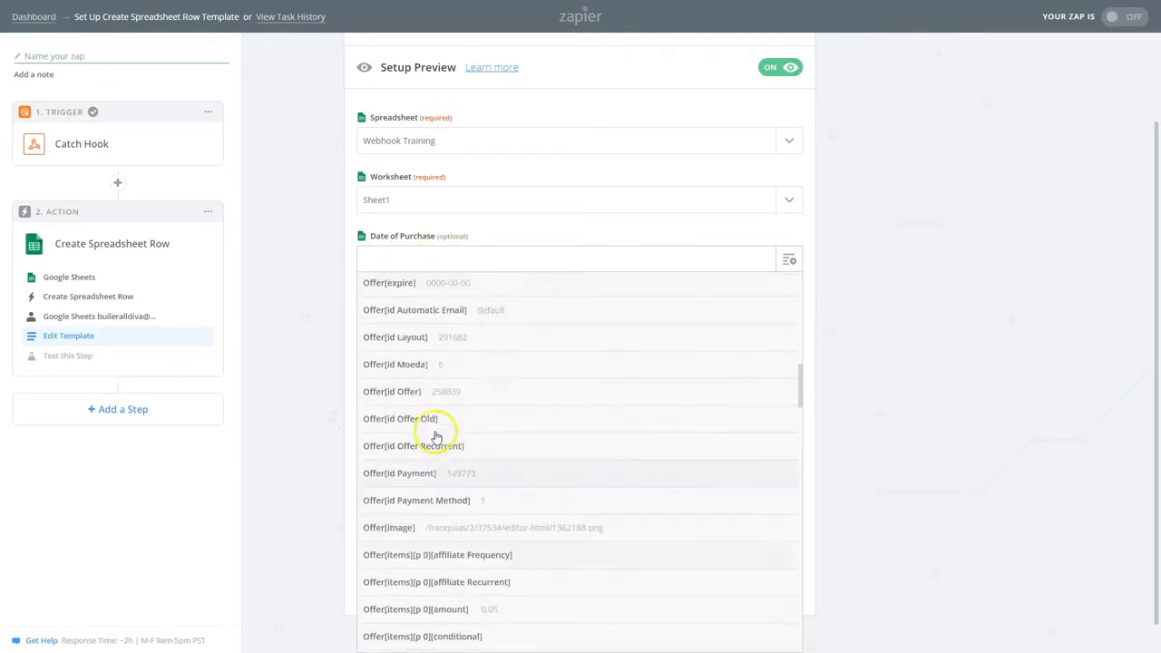
pyautogui.scroll(3, 440, 413)
pyautogui.scroll(-5, 472, 417)
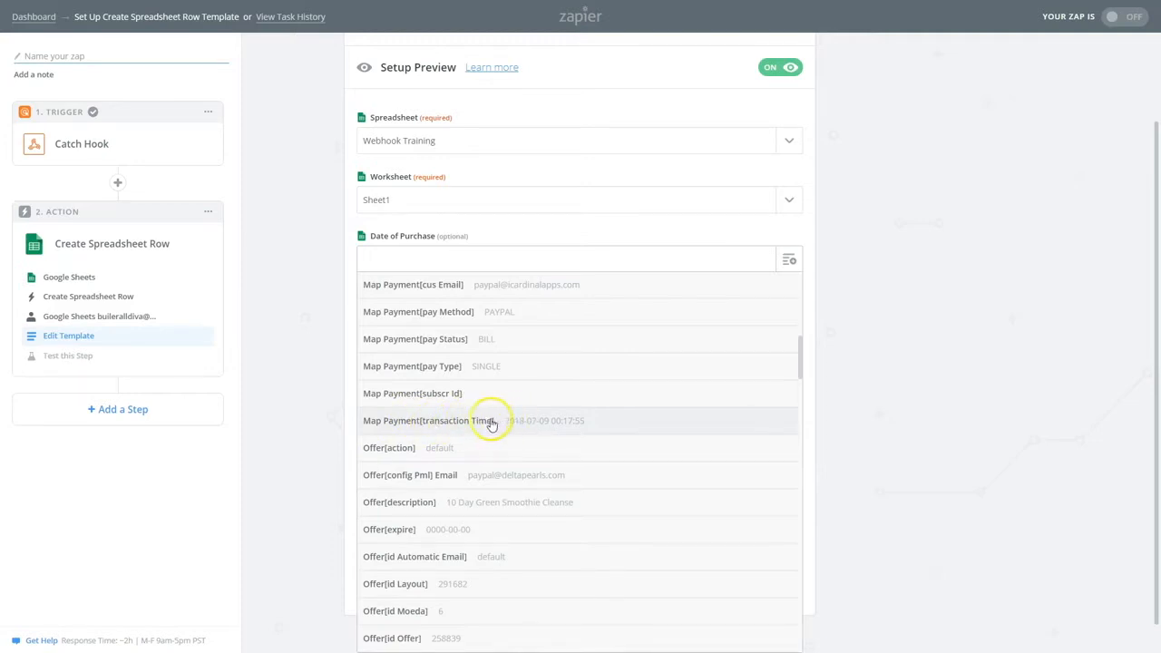
pyautogui.click(478, 422)
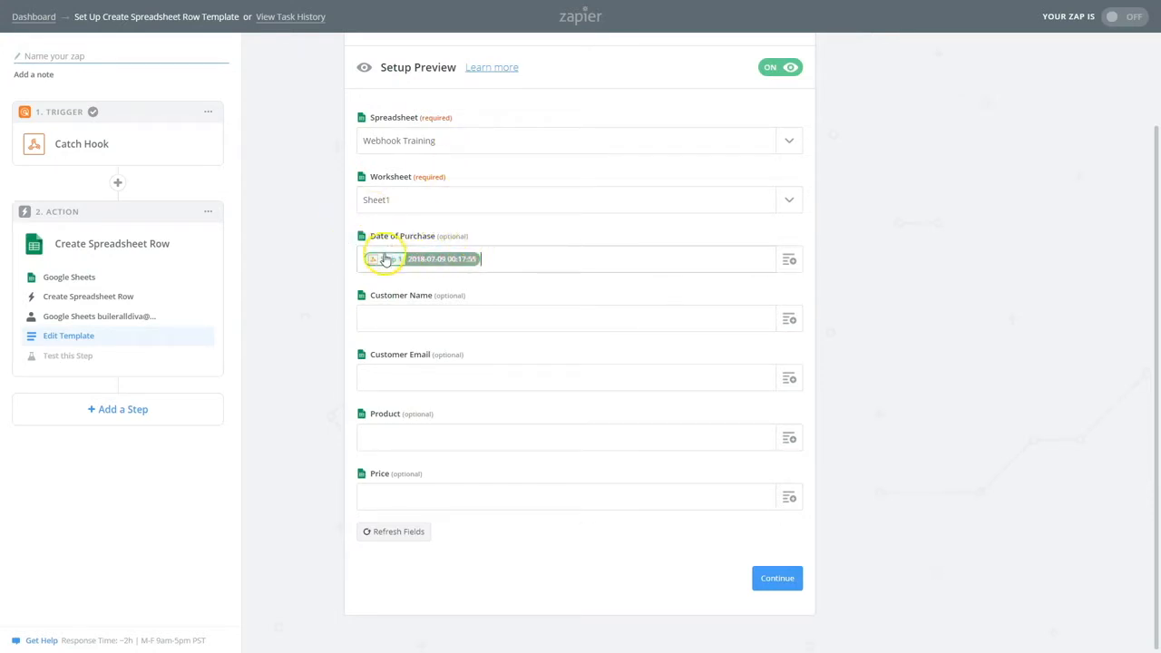
# Map Customer Name to Map Payment[cus Name] and Customer Email to Map Payment[cus Email] from the caught hook.
pyautogui.click(790, 318)
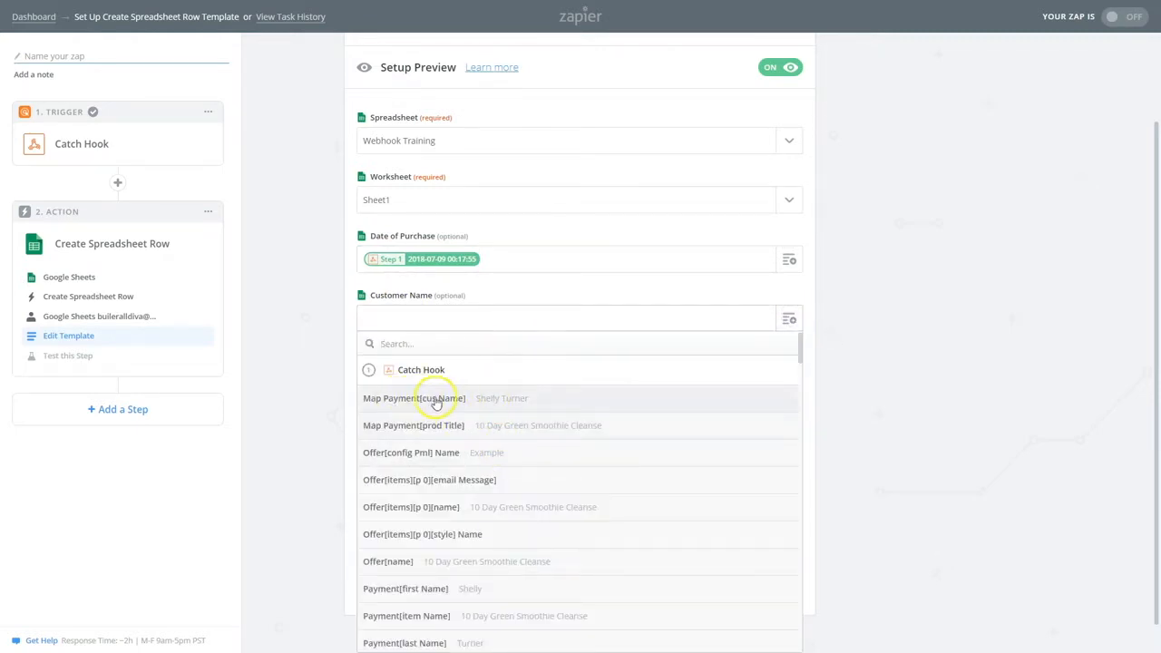
pyautogui.click(482, 400)
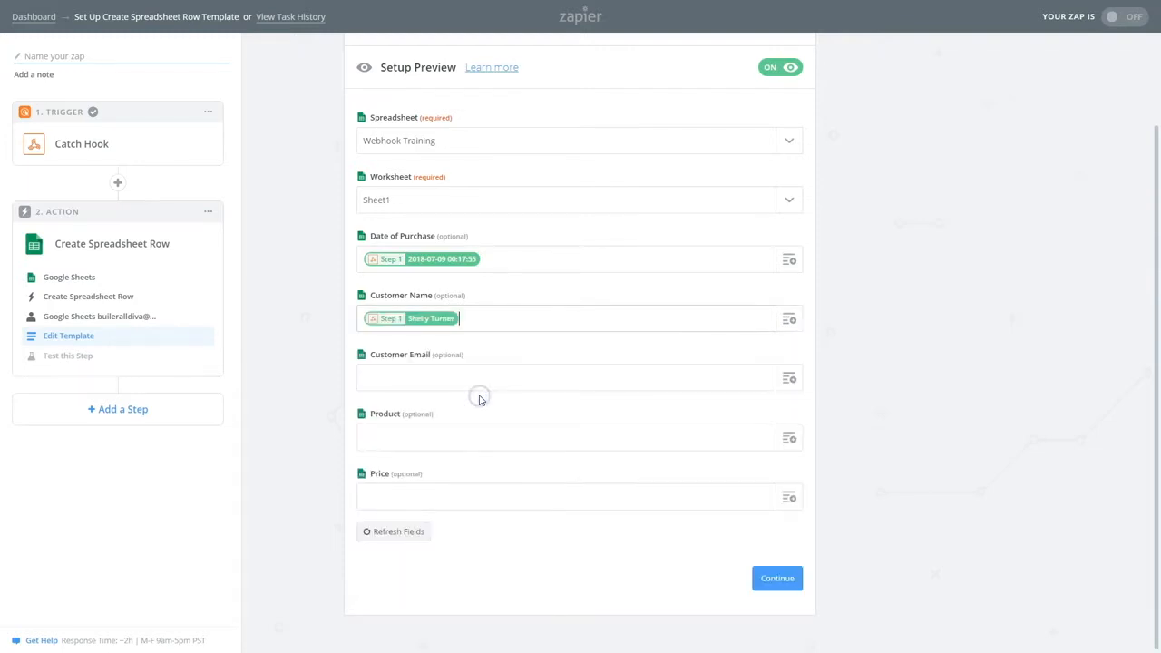
pyautogui.click(793, 380)
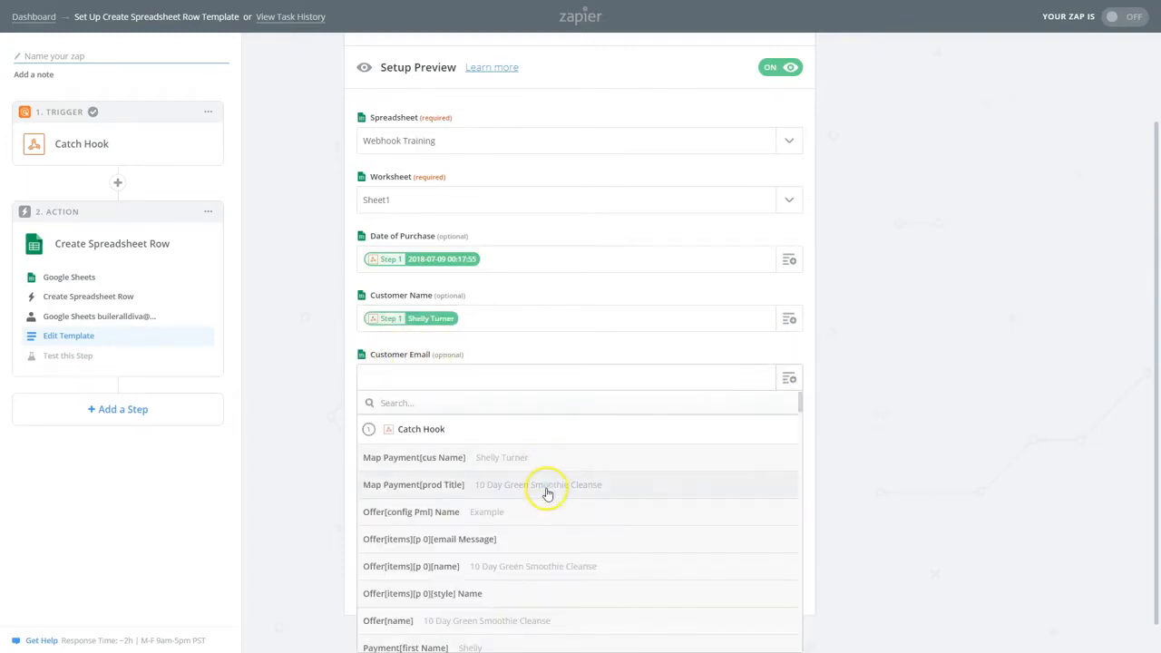
pyautogui.scroll(-1, 584, 512)
pyautogui.scroll(-5, 585, 513)
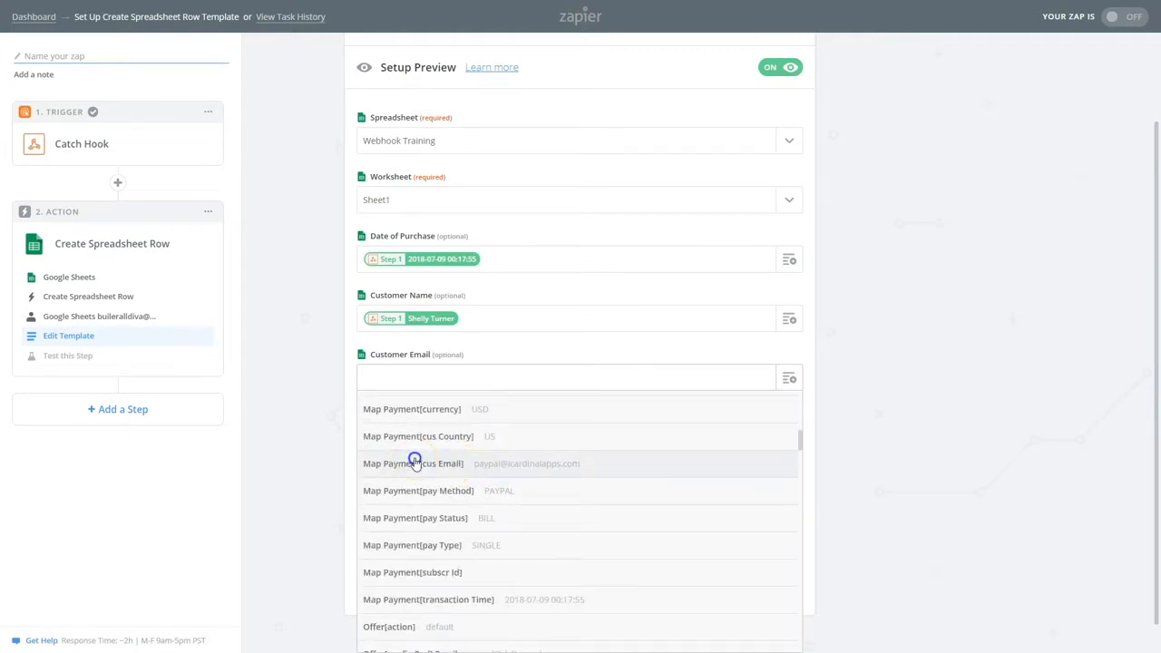
pyautogui.click(413, 463)
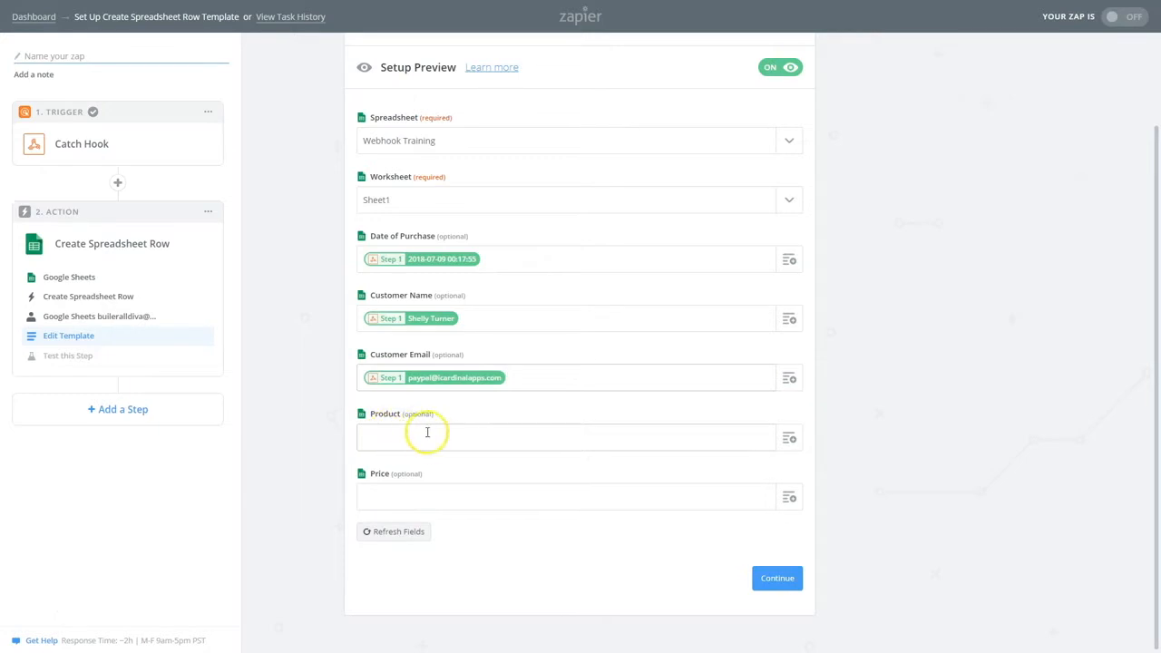
# Map Product to Map Payment[prod Title] and Price to Map Payment[amount] from the caught hook.
pyautogui.click(787, 440)
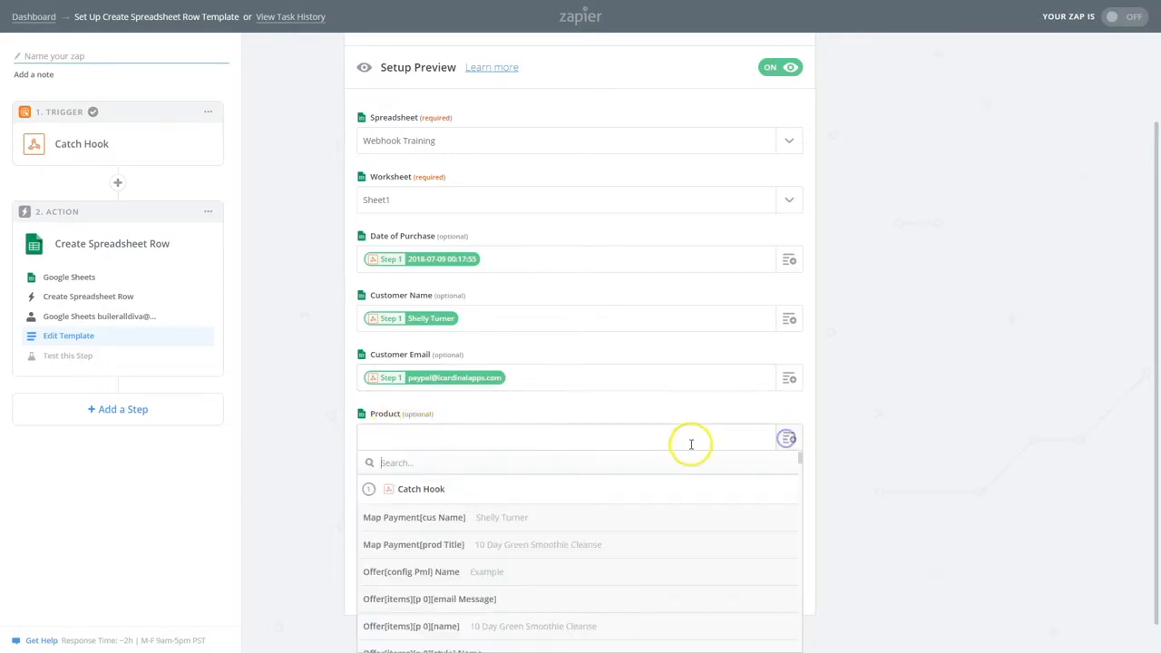
pyautogui.scroll(-1, 671, 499)
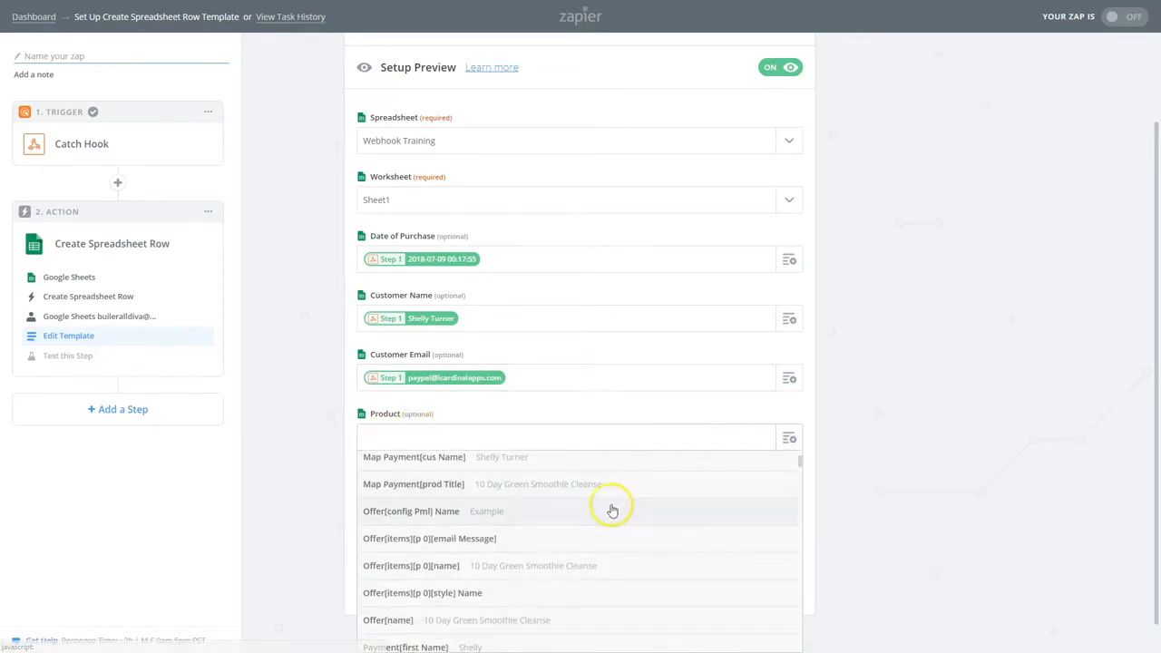
pyautogui.click(533, 486)
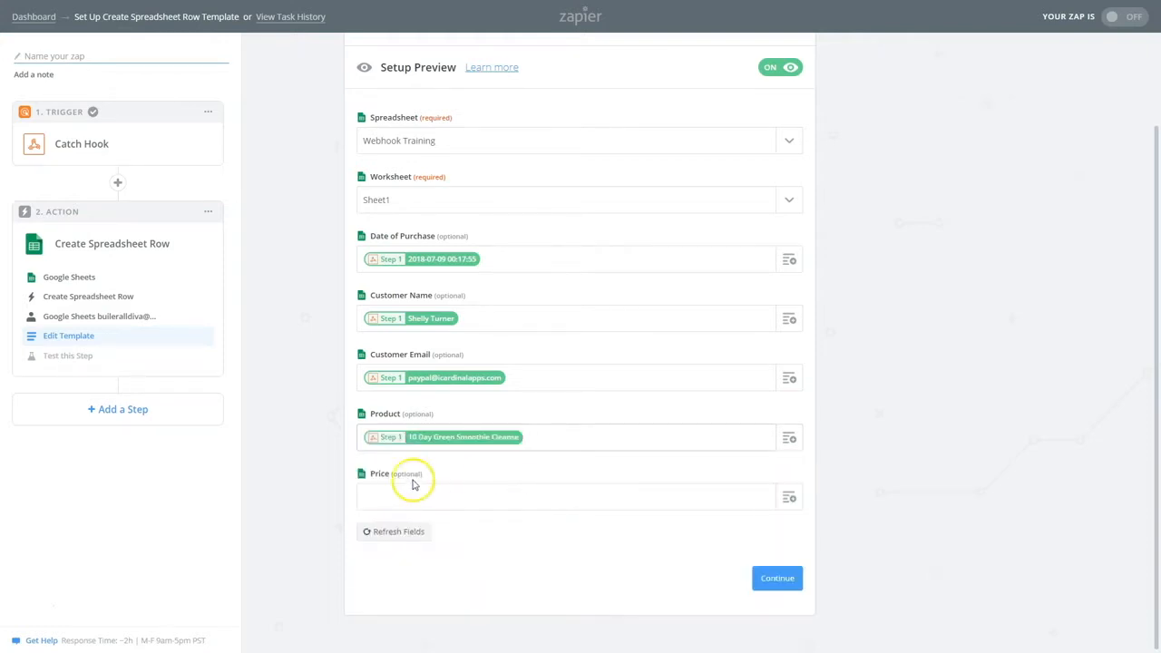
pyautogui.click(790, 497)
pyautogui.scroll(-10, 623, 526)
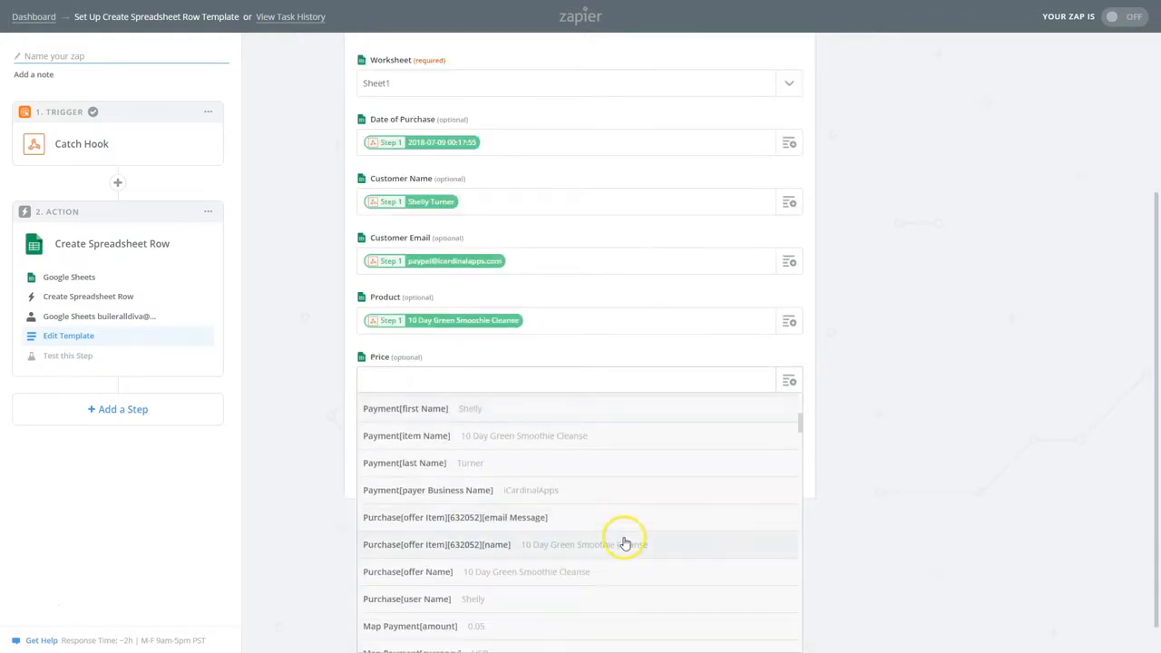
pyautogui.scroll(-1, 624, 548)
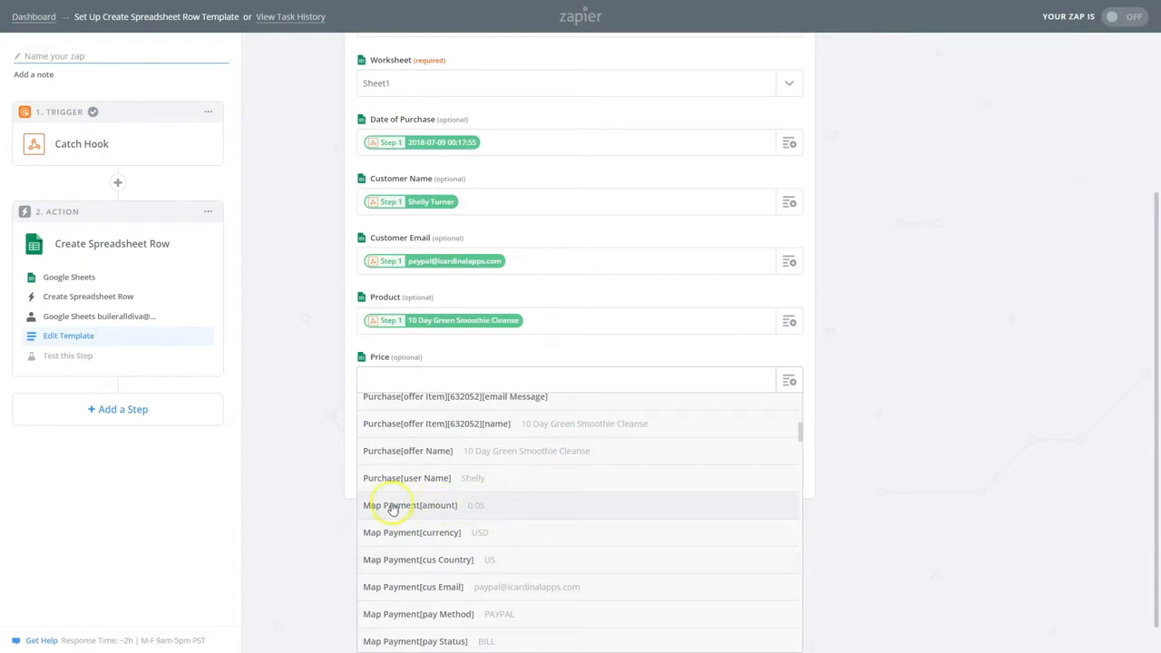
pyautogui.click(465, 508)
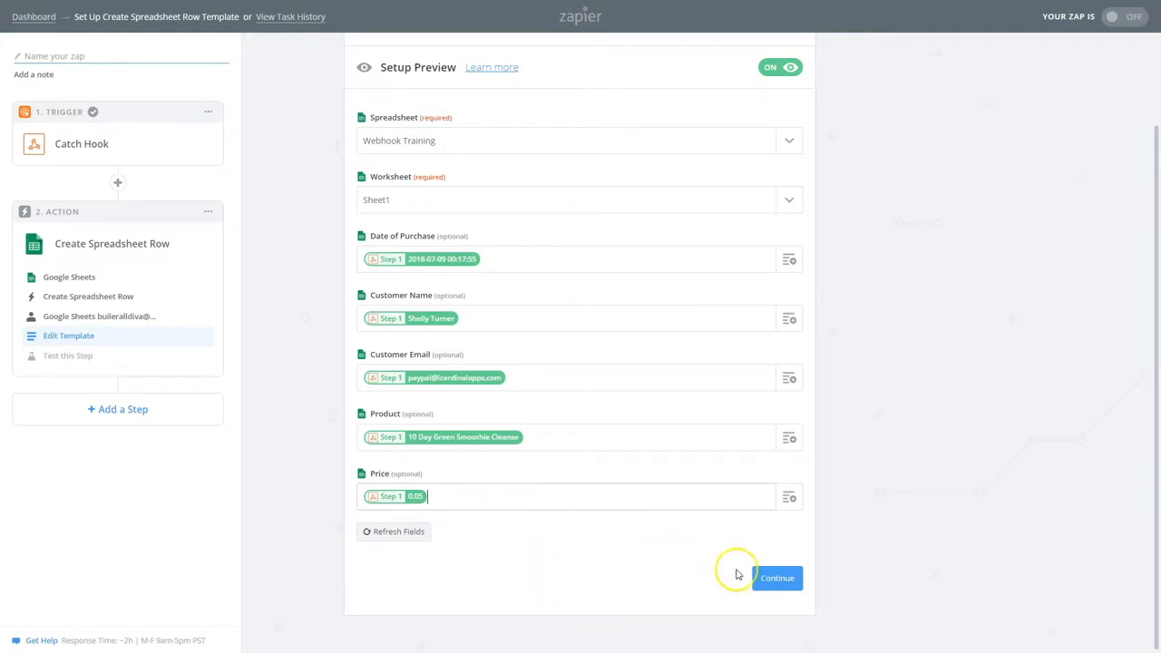
# Finish the row template and send the test spreadsheet row to Google Sheets.
pyautogui.click(779, 579)
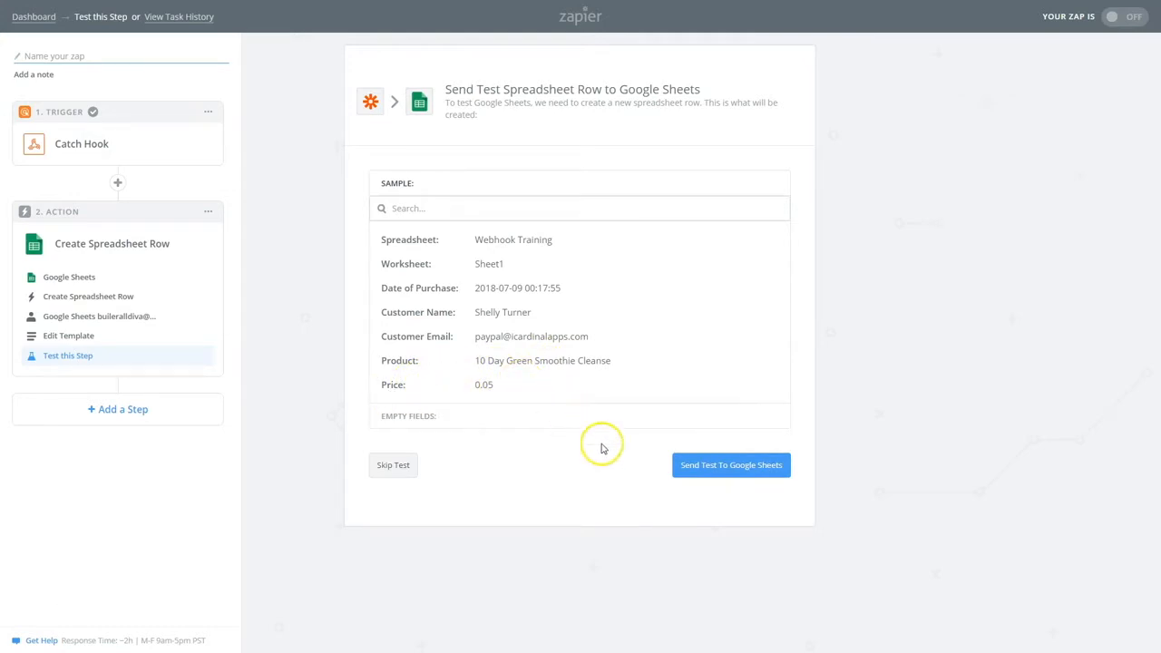
pyautogui.click(722, 465)
pyautogui.click(701, 471)
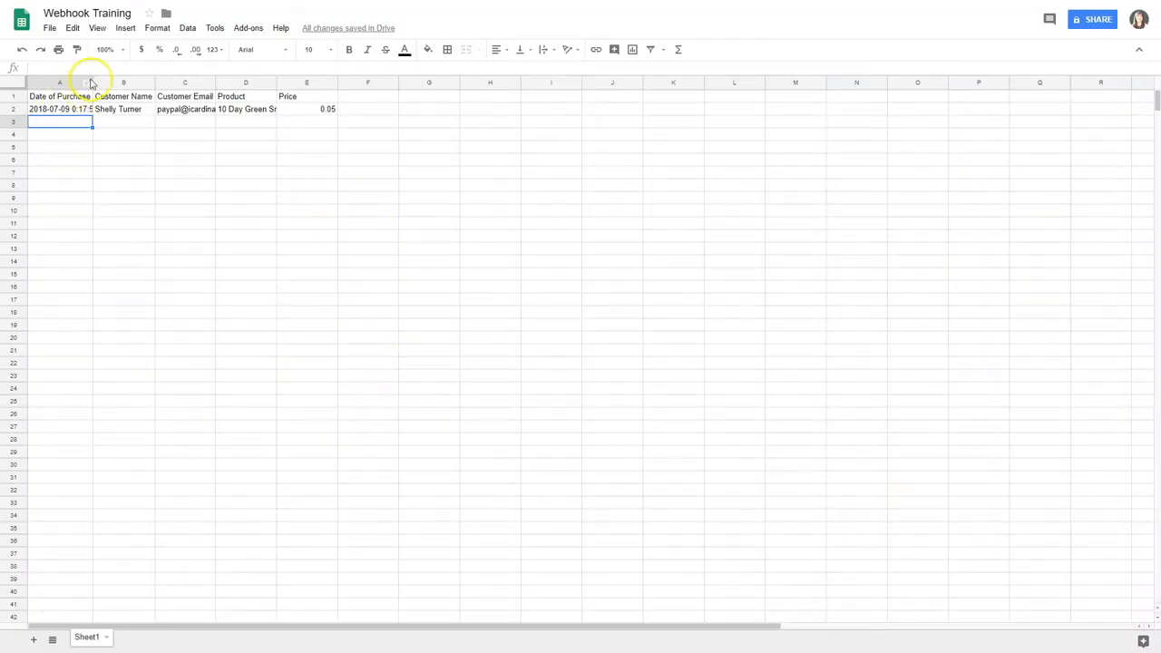
# Widen the Date of Purchase and Customer Email columns in the Webhook Training sheet so their entries fit.
pyautogui.moveTo(91, 78); pyautogui.dragTo(122, 80)
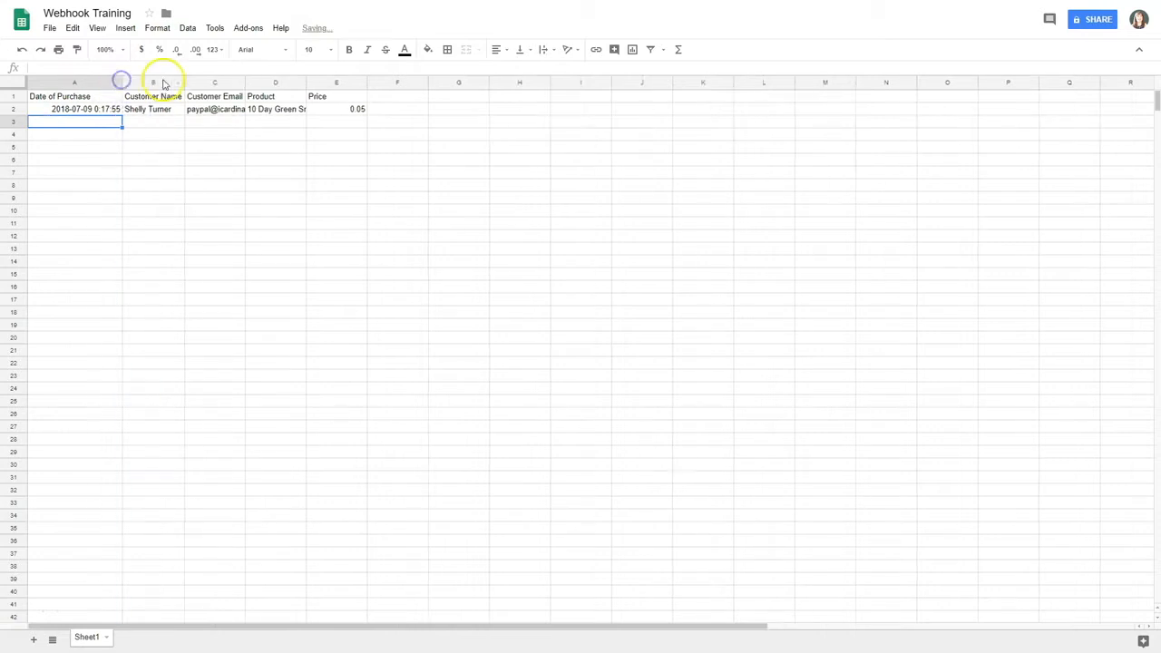
pyautogui.moveTo(243, 81); pyautogui.dragTo(427, 85)
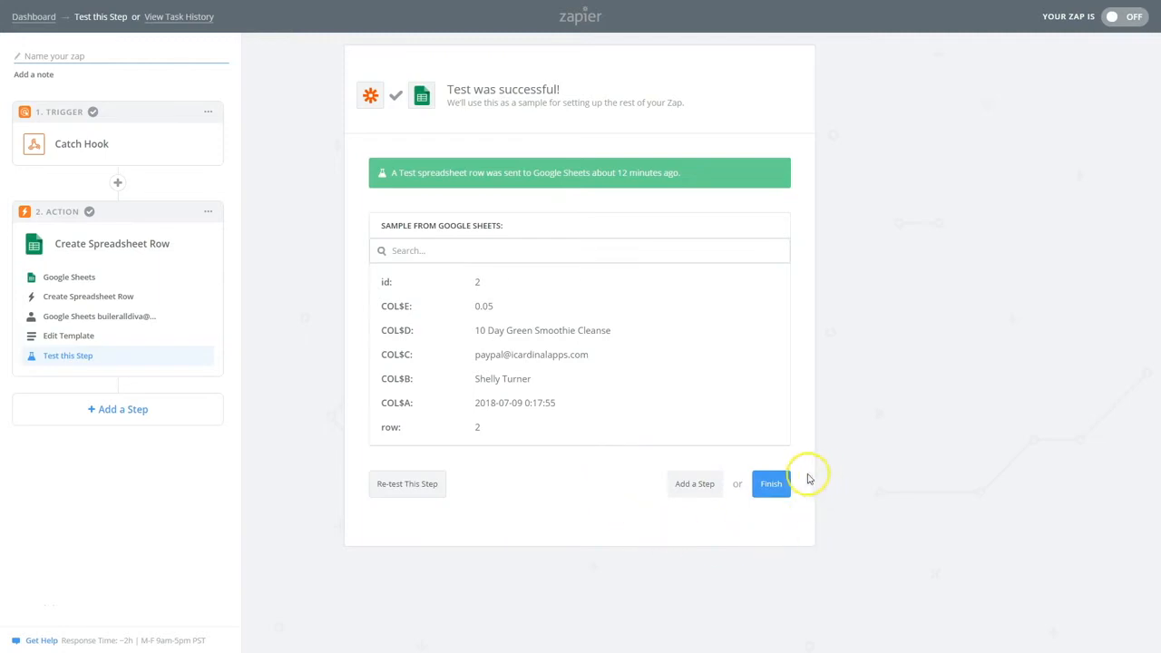
# In Zapier, finish the tested Zap, name it "Webhook Tutorial", turn it on, and open it on the dashboard.
pyautogui.click(771, 483)
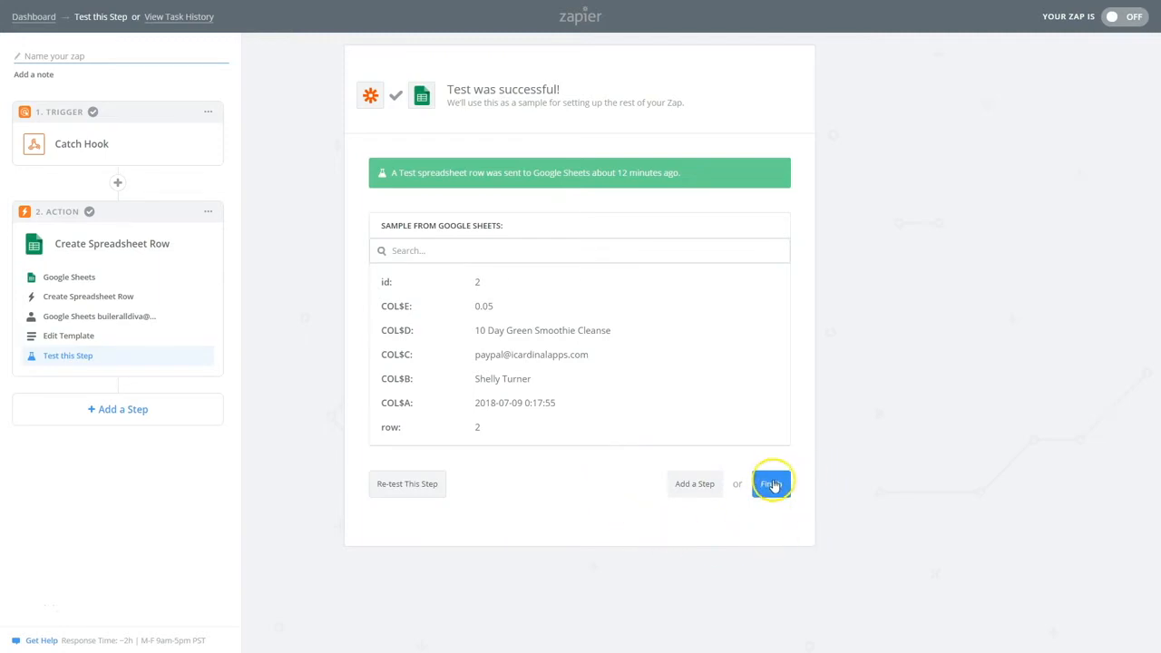
pyautogui.click(656, 521)
pyautogui.click(538, 177)
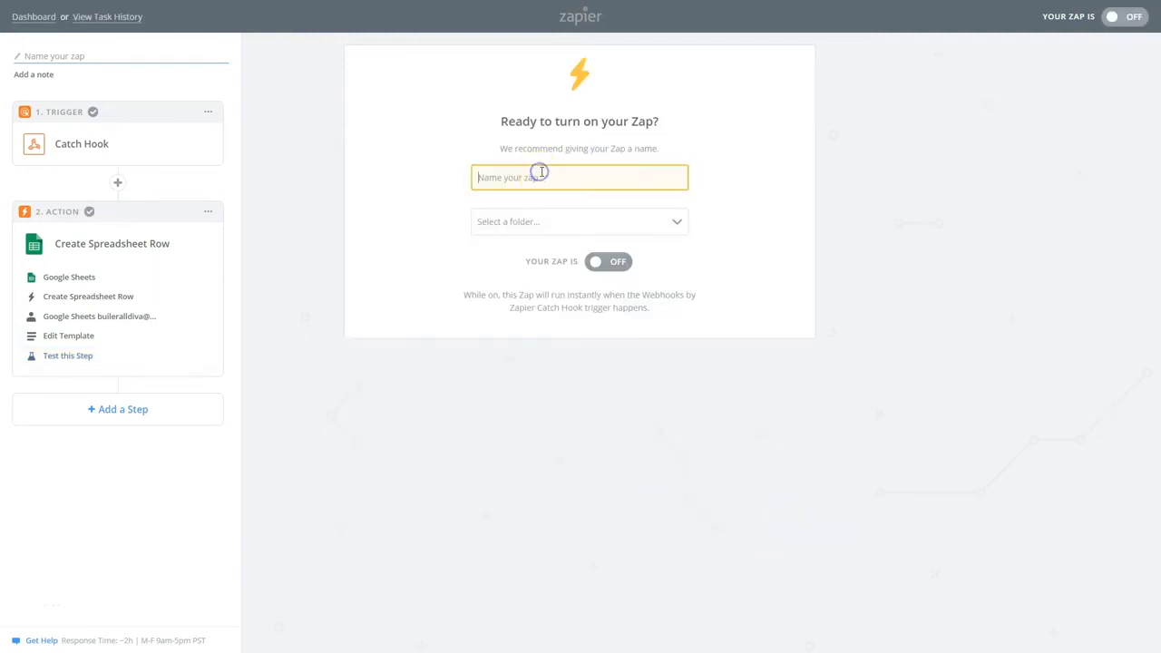
pyautogui.write('Webhook Tutorial')
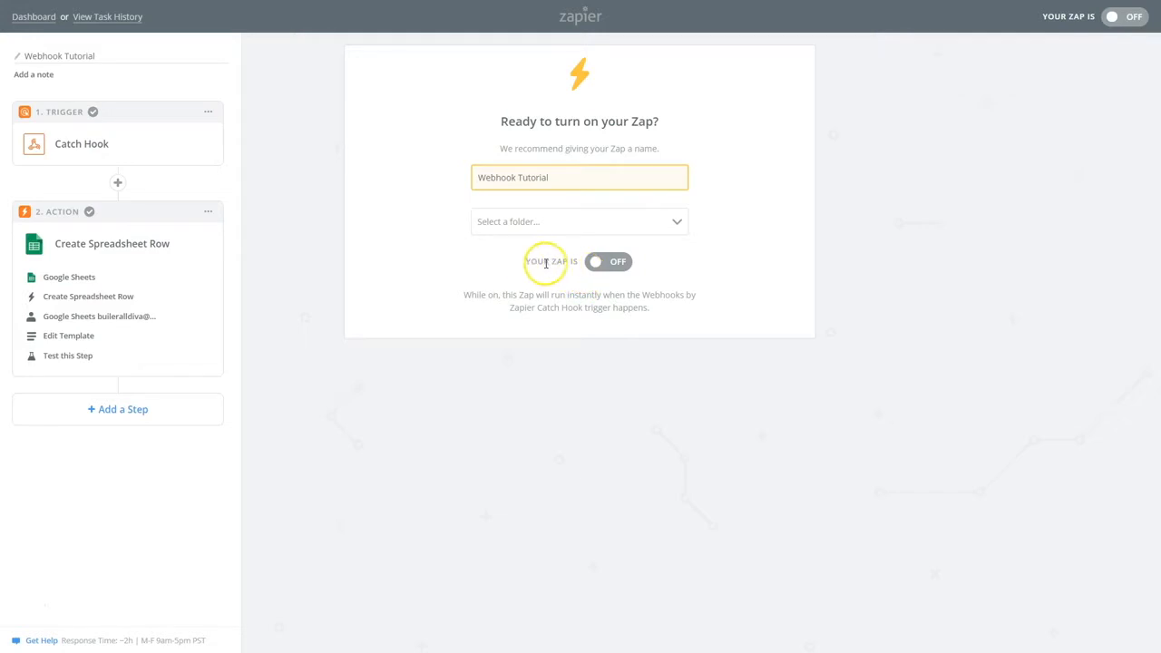
pyautogui.click(598, 263)
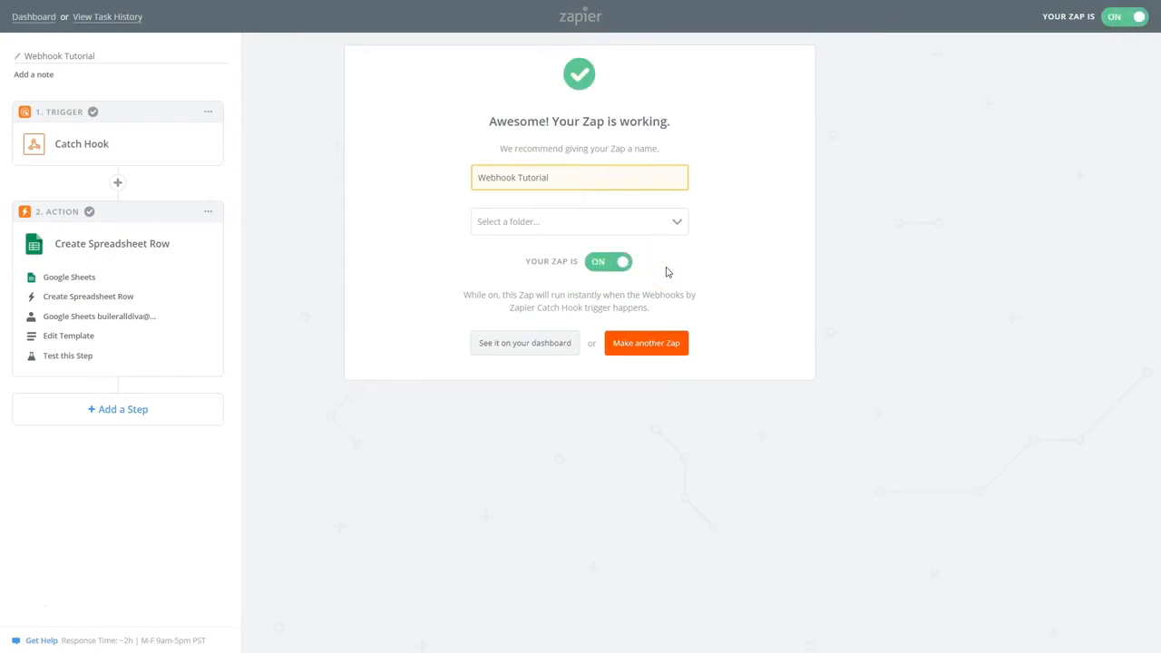
pyautogui.click(522, 345)
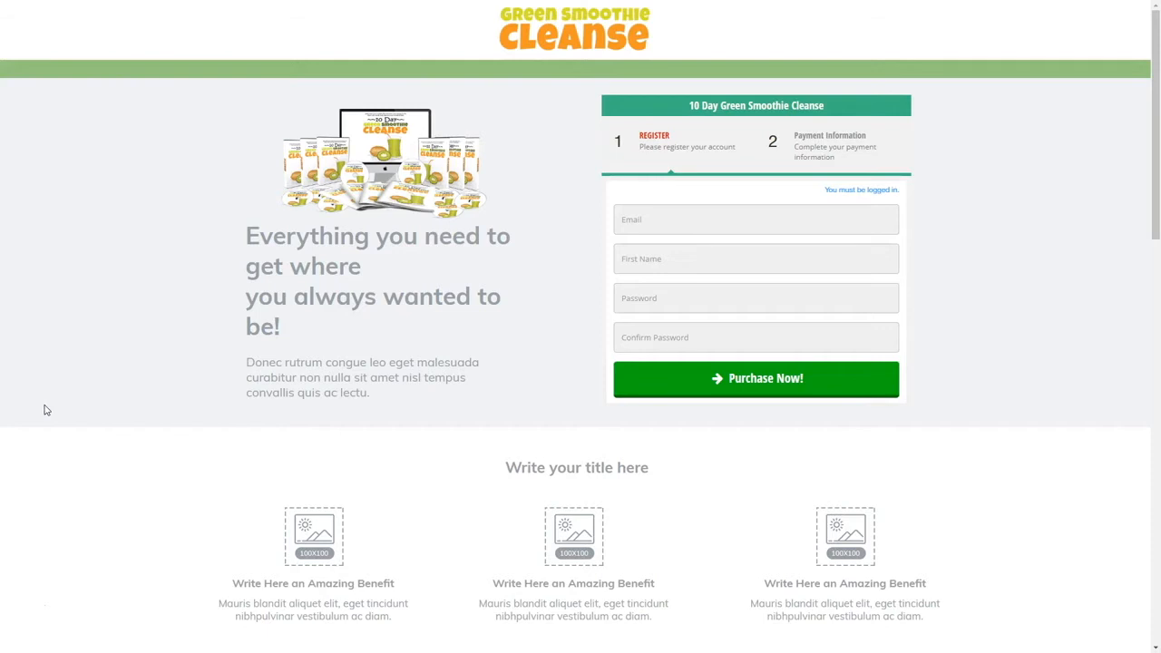
# On the live Green Smoothie Cleanse page, fill in the test buyer's email, first name, password and password confirmation, and submit the registration.
pyautogui.click(641, 219)
pyautogui.press('Down')
pyautogui.press('Return')
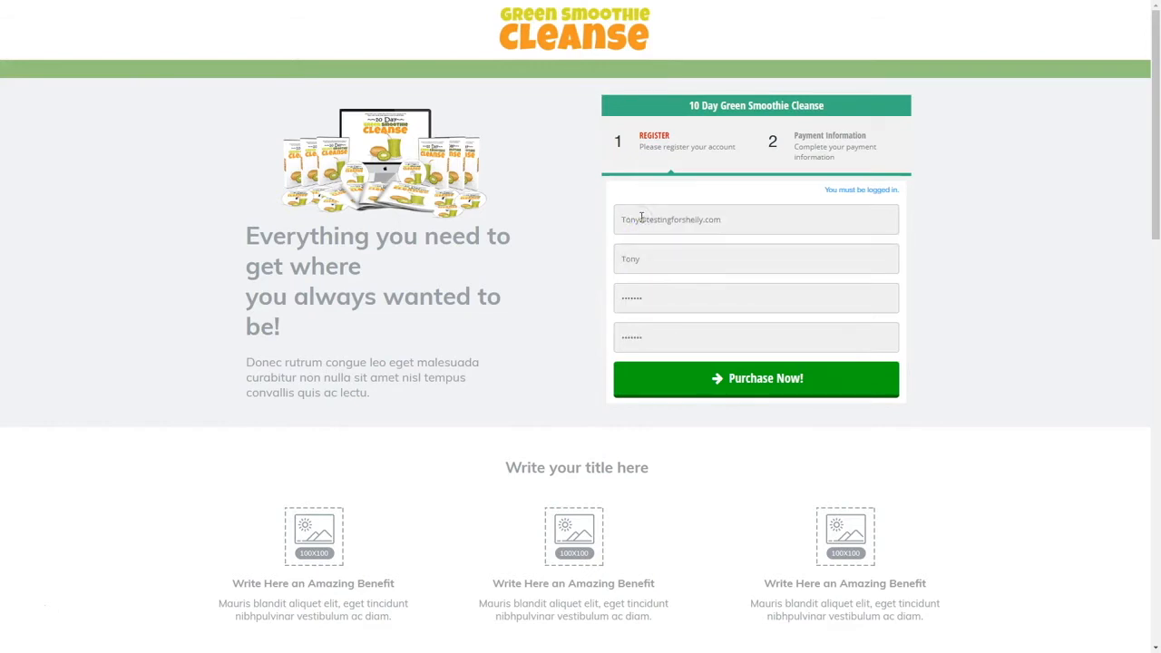
pyautogui.click(717, 376)
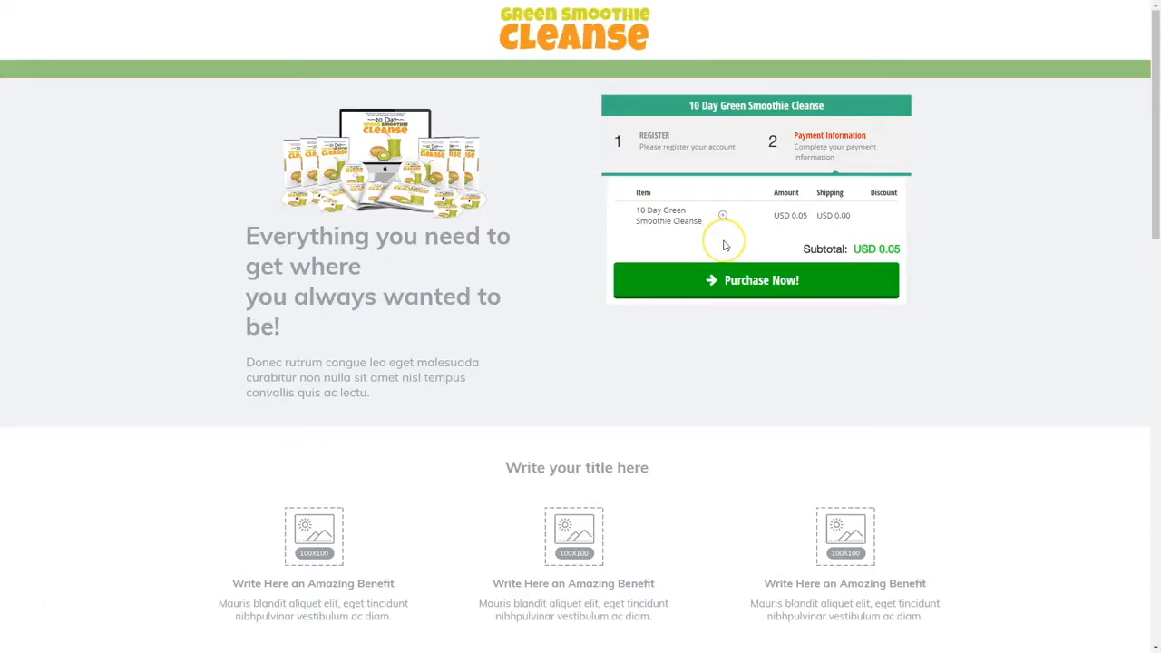
# Purchase the 10 Day Green Smoothie Cleanse through PayPal using the PayPal Balance, and return to the merchant.
pyautogui.click(731, 277)
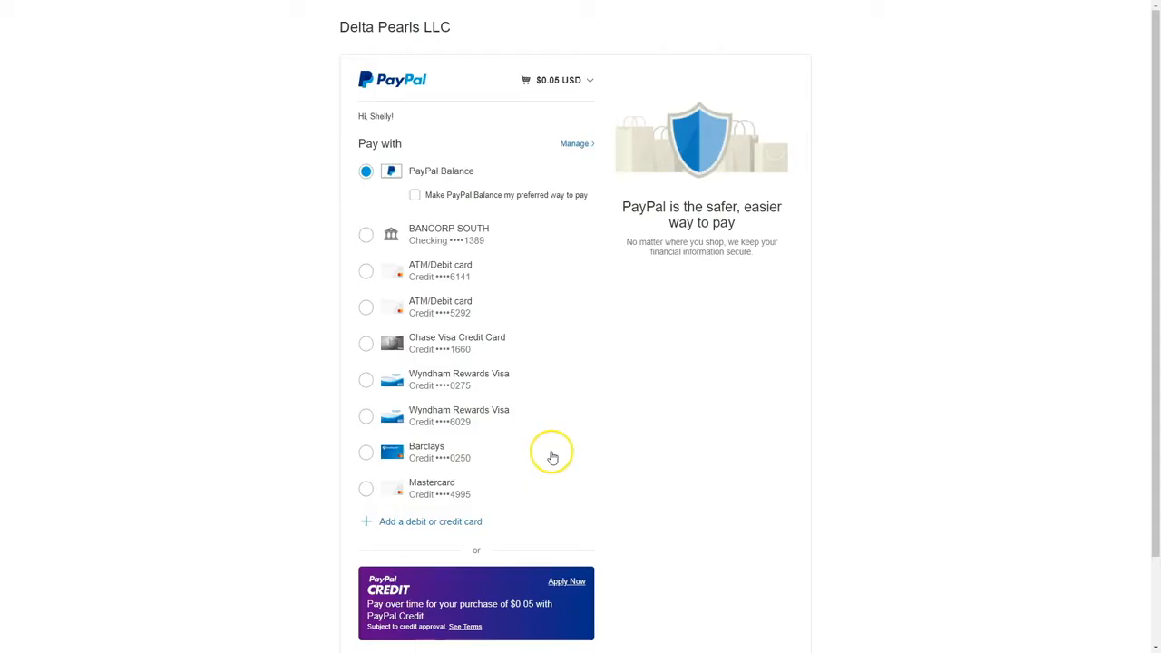
pyautogui.scroll(-1, 551, 456)
pyautogui.scroll(-1, 552, 456)
pyautogui.click(482, 590)
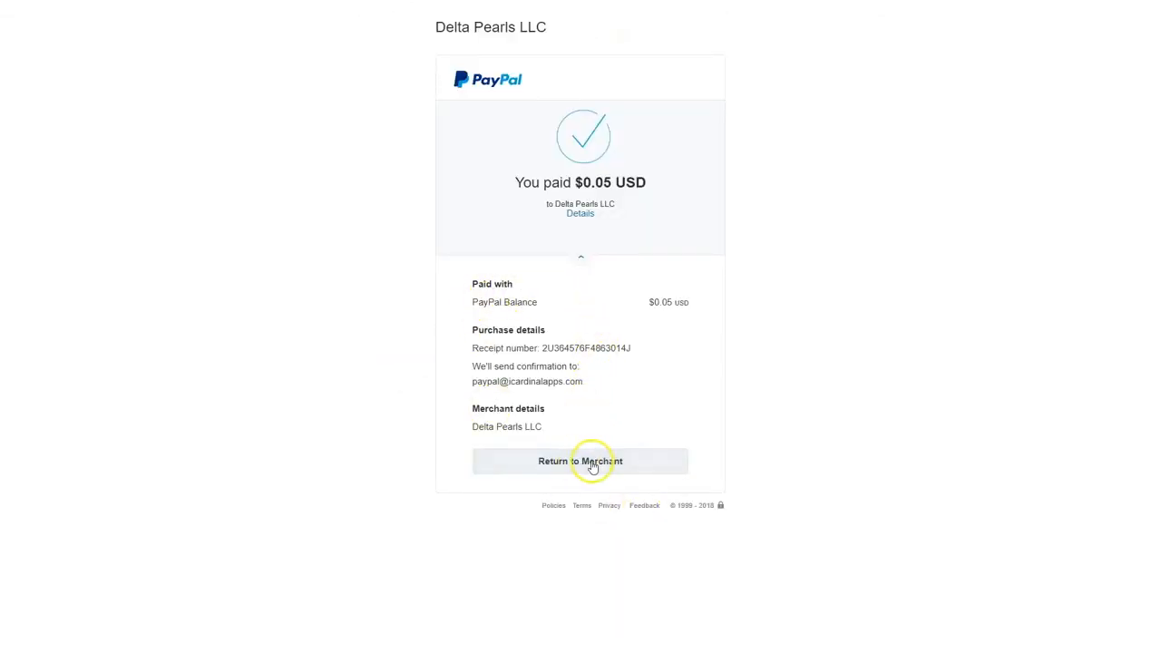
pyautogui.click(582, 462)
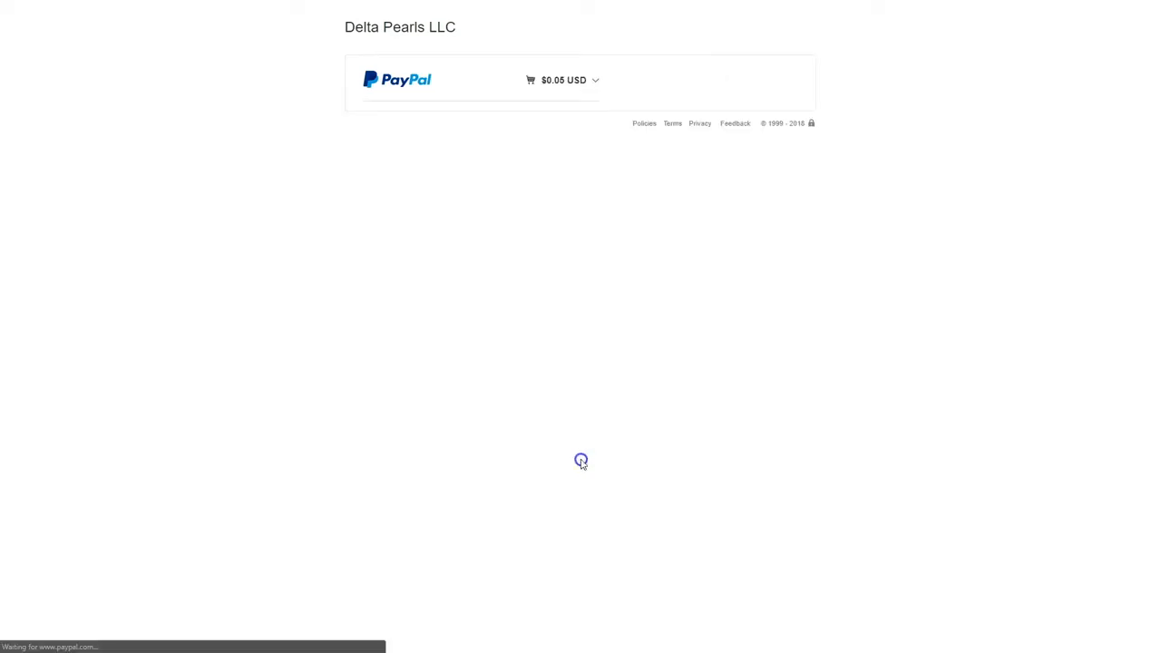
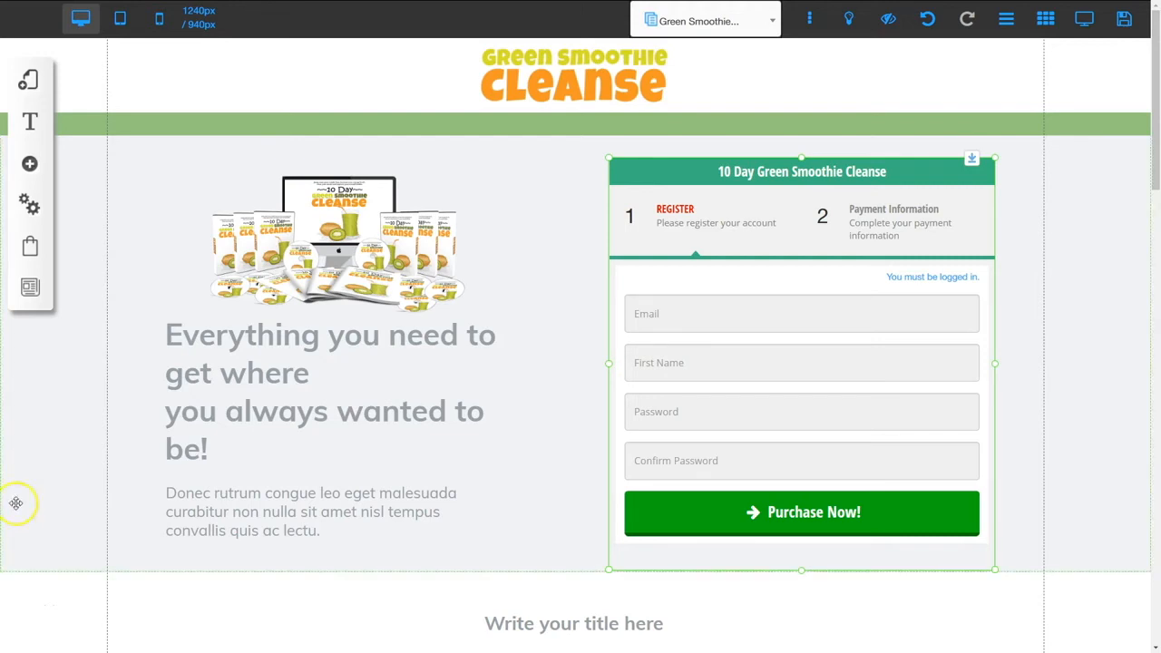
# In the Builderall editor, review the site's registered users, checking the first user's access permissions and registration data, and close User management.
pyautogui.click(30, 205)
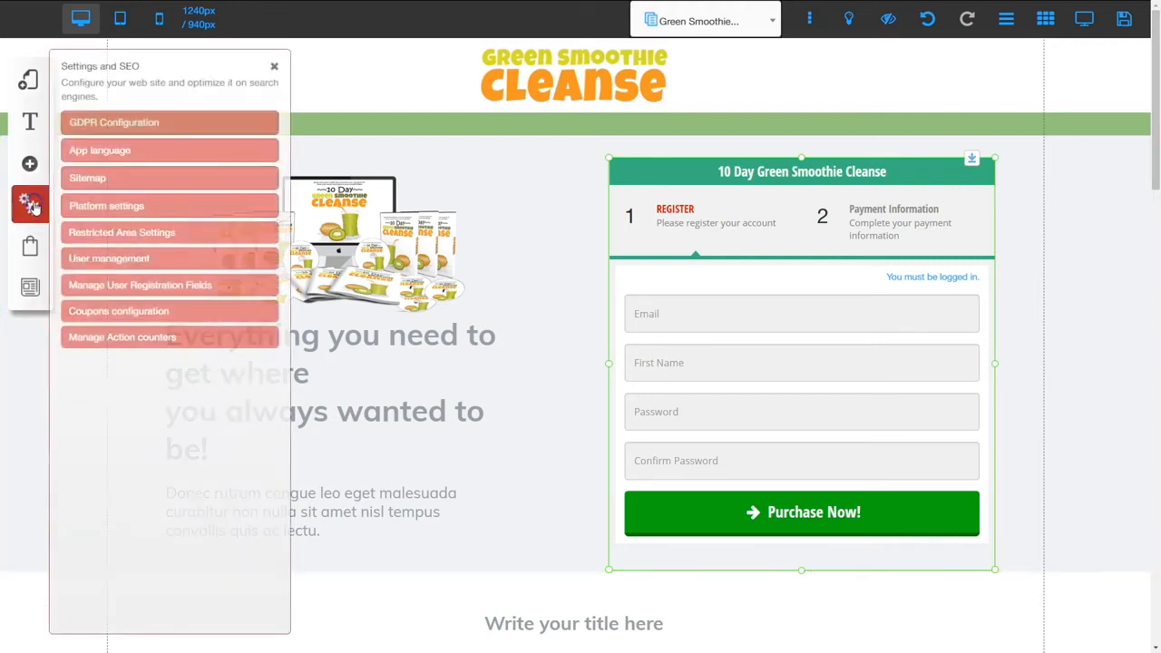
pyautogui.click(100, 259)
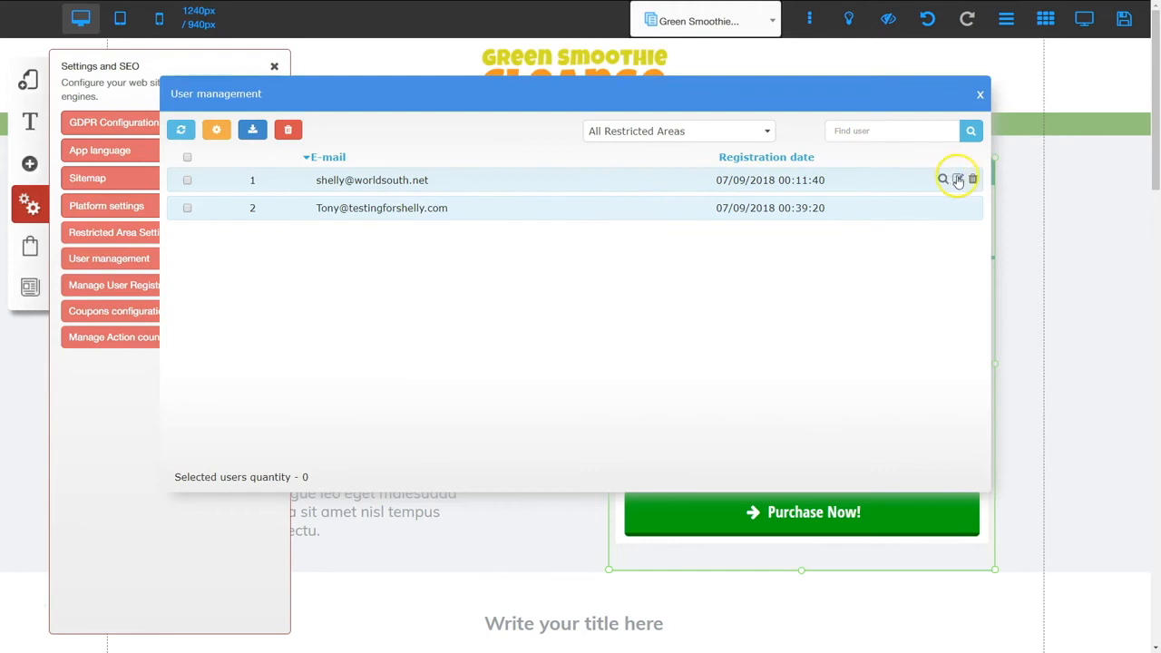
pyautogui.click(958, 180)
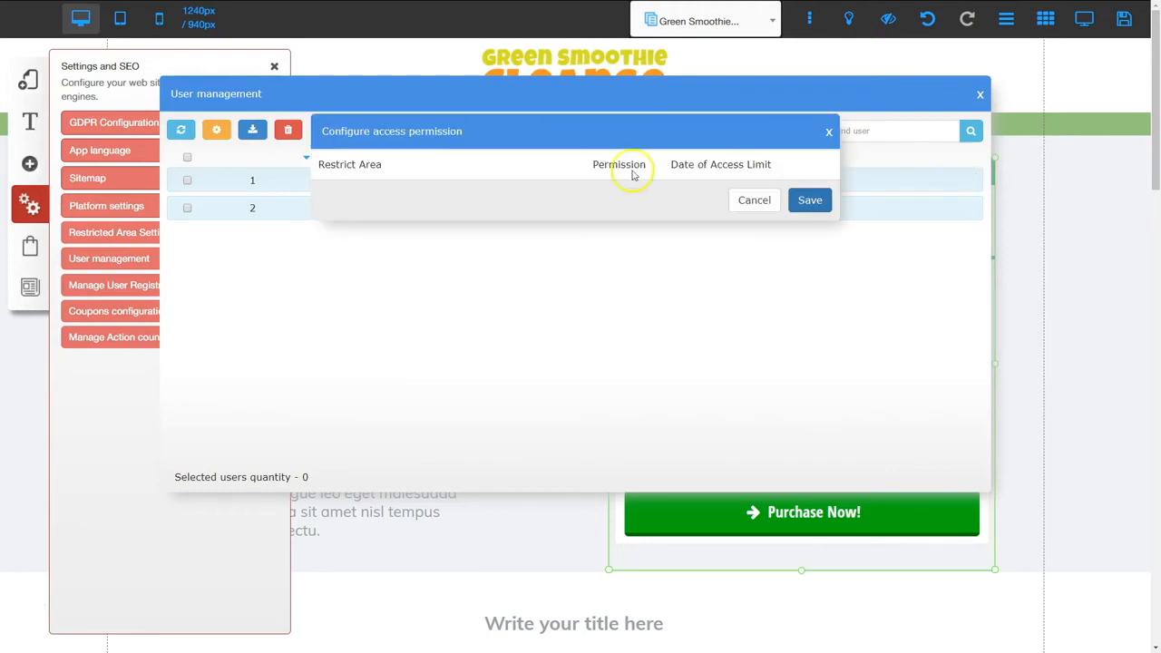
pyautogui.click(828, 133)
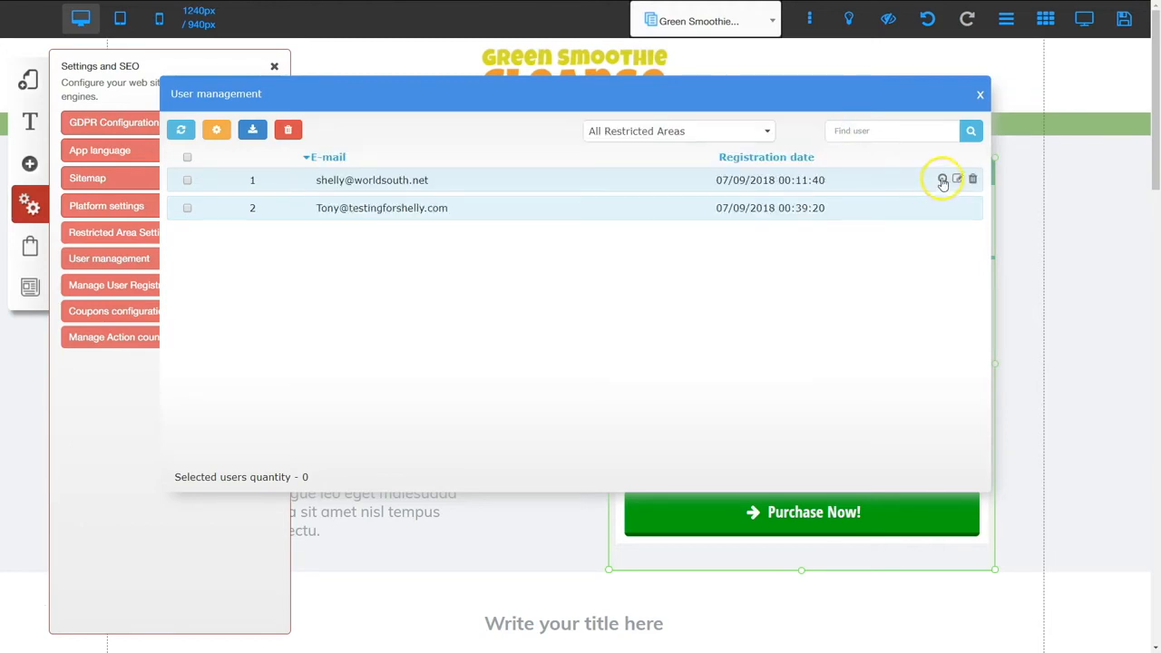
pyautogui.click(943, 180)
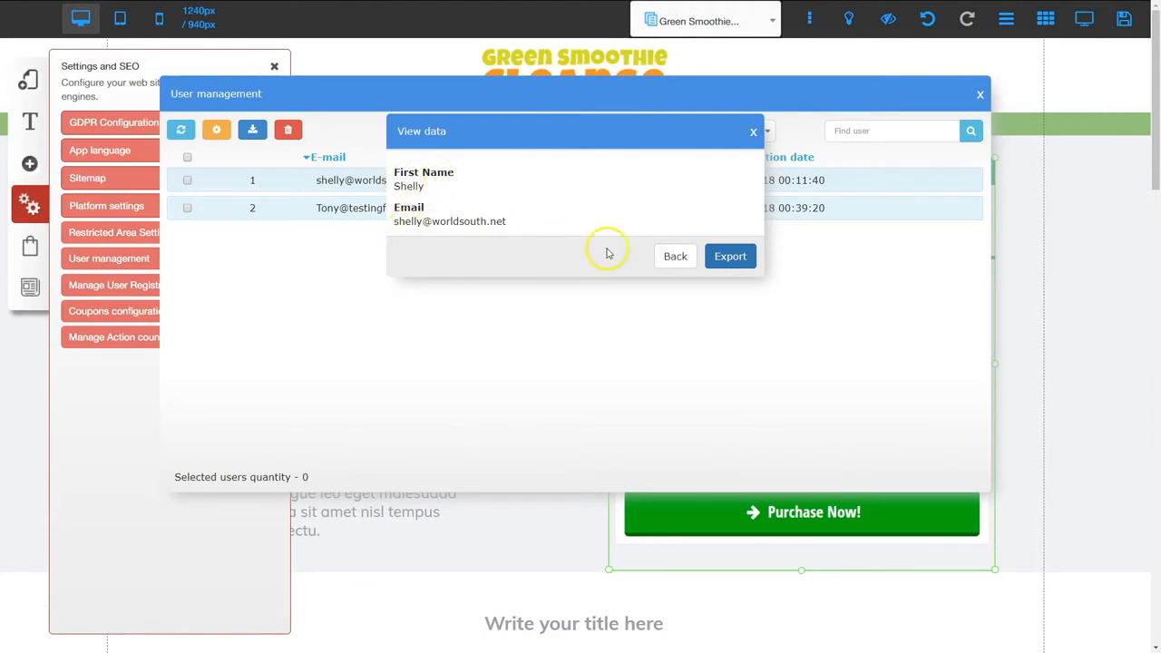
pyautogui.click(753, 132)
pyautogui.click(382, 330)
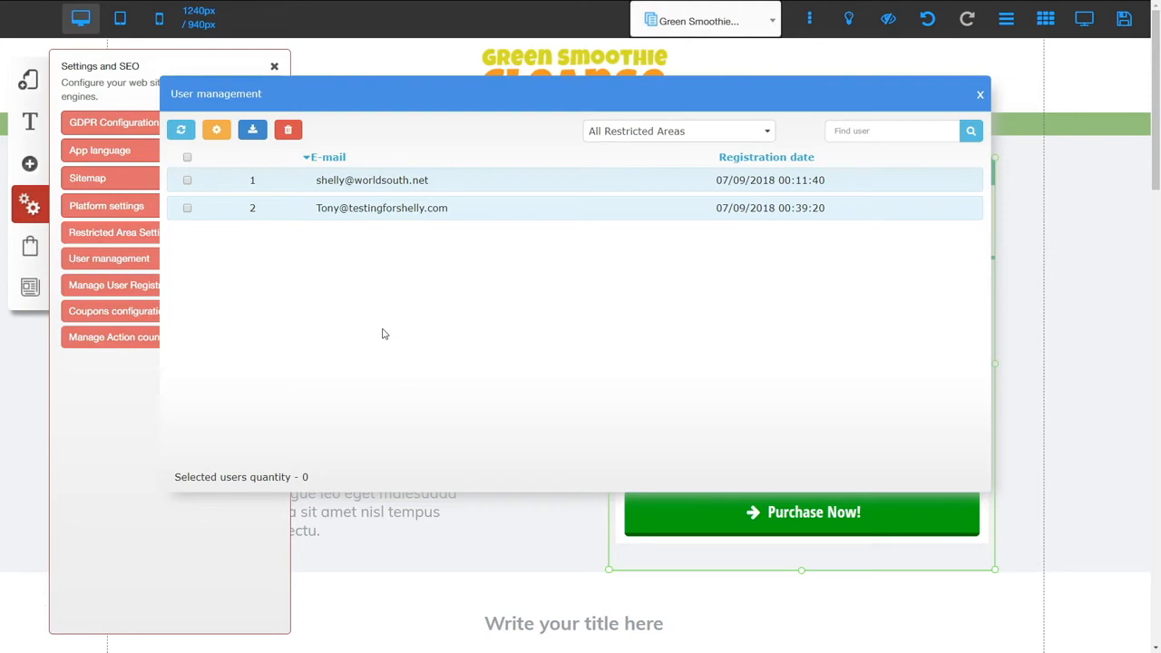
pyautogui.click(979, 94)
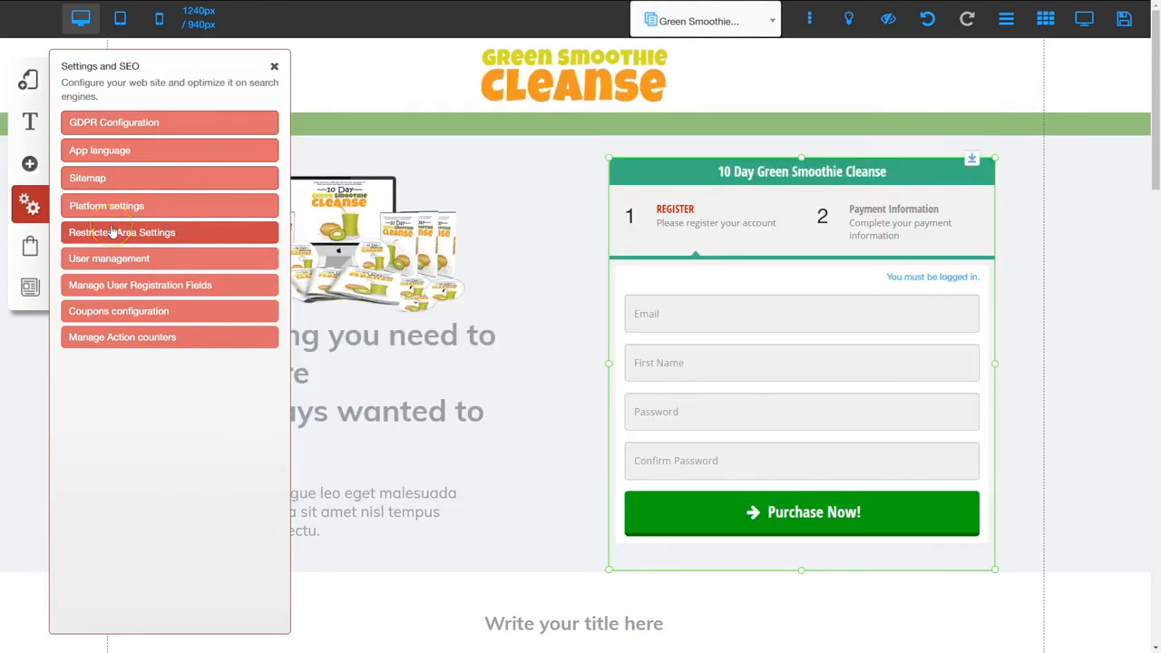
# Review the checkout sales in Sales Manager and examine the buyer and purchase details of the most recent order.
pyautogui.click(31, 246)
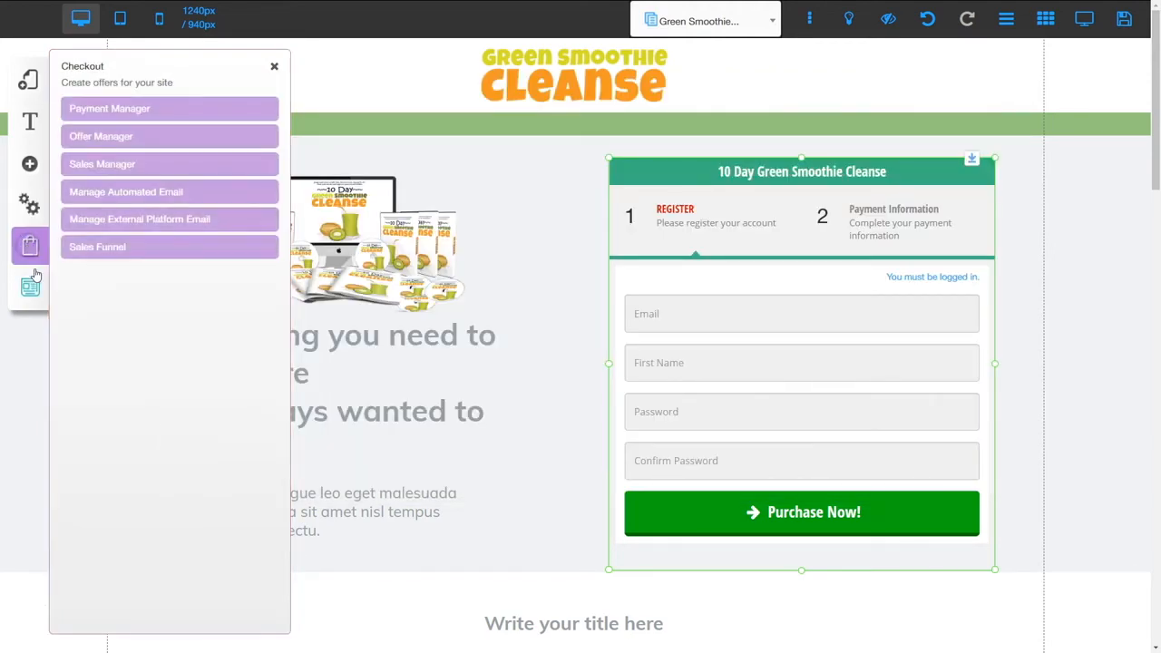
pyautogui.click(102, 166)
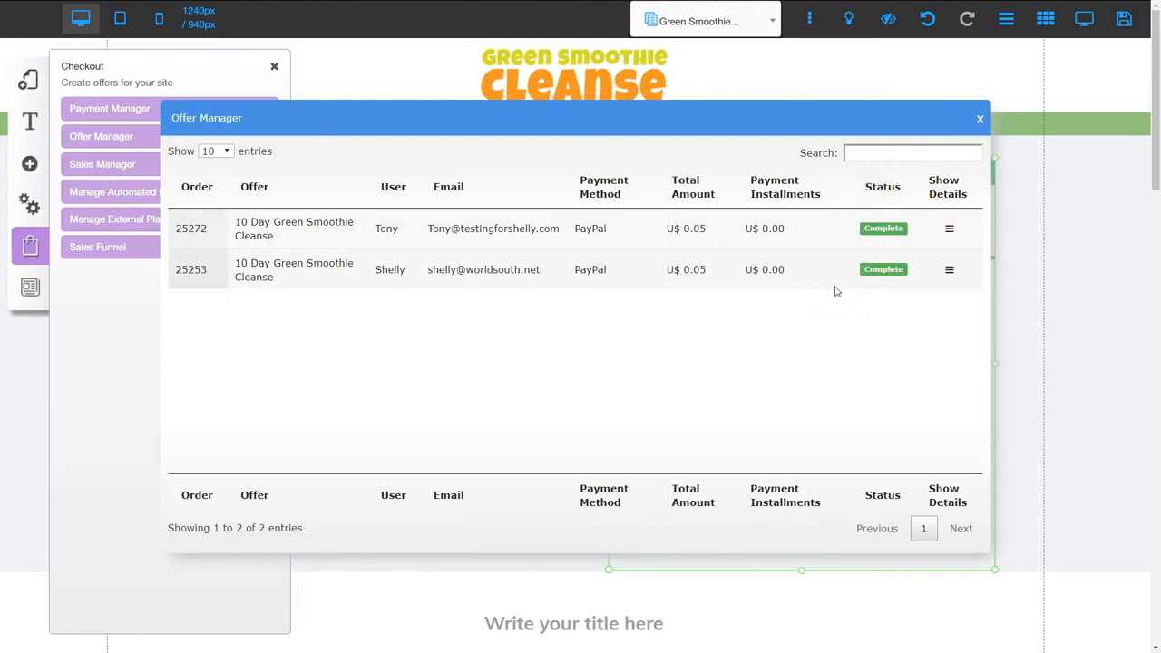
pyautogui.click(950, 230)
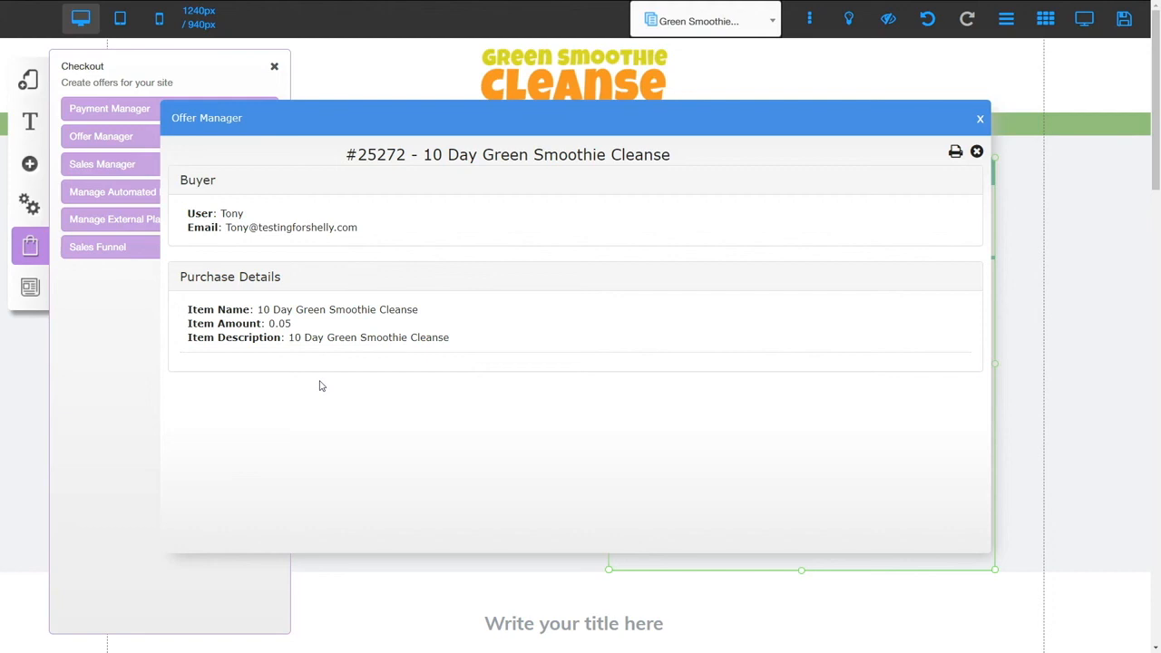
pyautogui.click(241, 432)
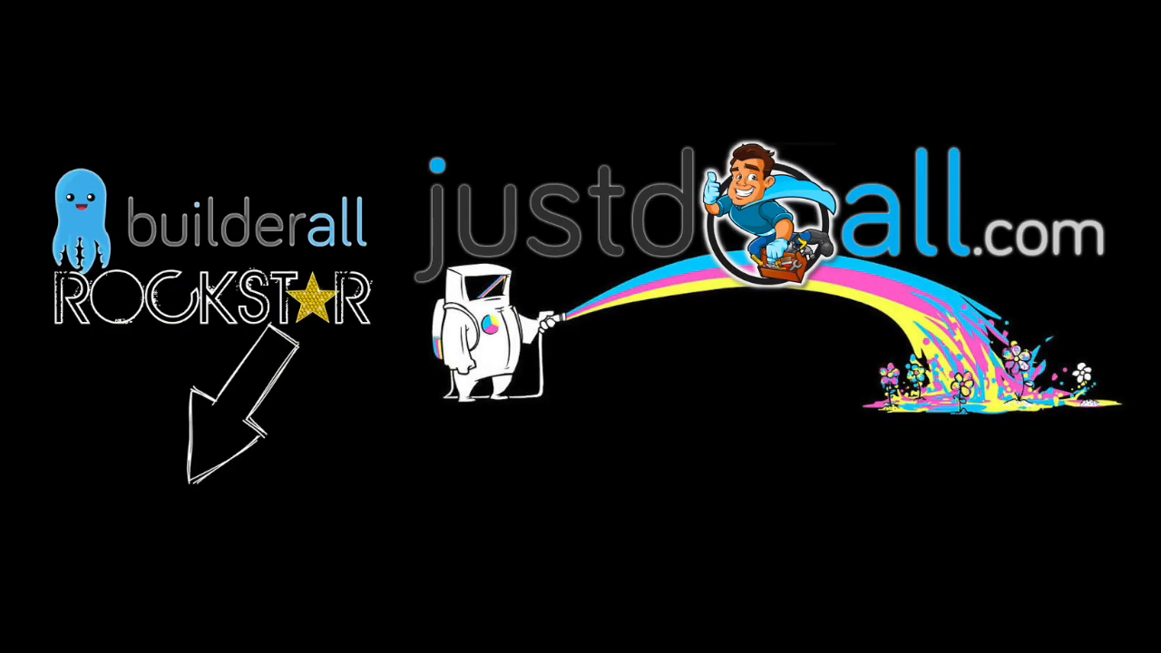